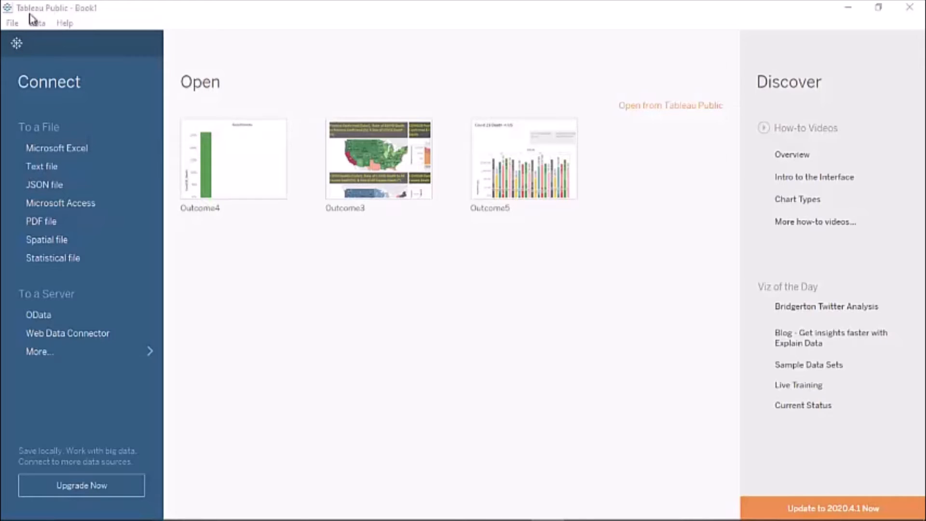
# Open the Outcome4 workbook from Tableau Public and hide all sheets used in Dashboard 1.
pyautogui.click(13, 23)
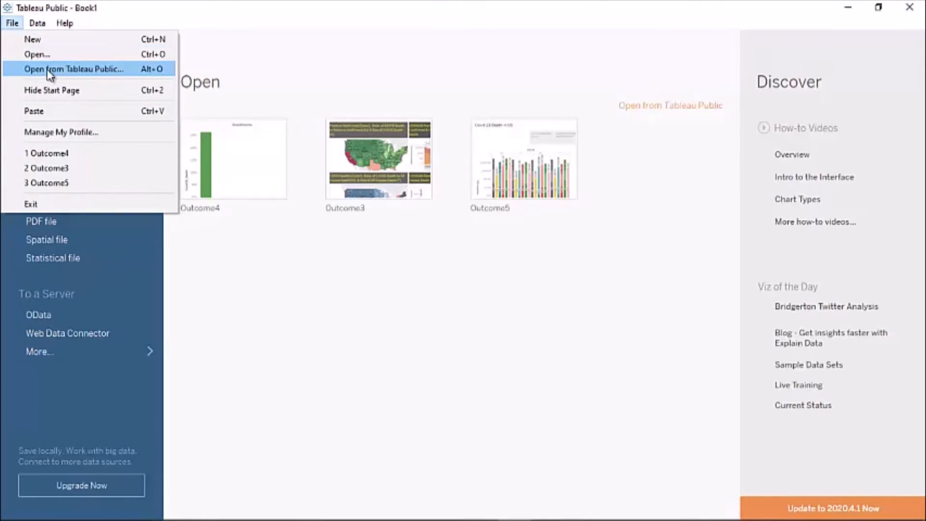
pyautogui.click(70, 68)
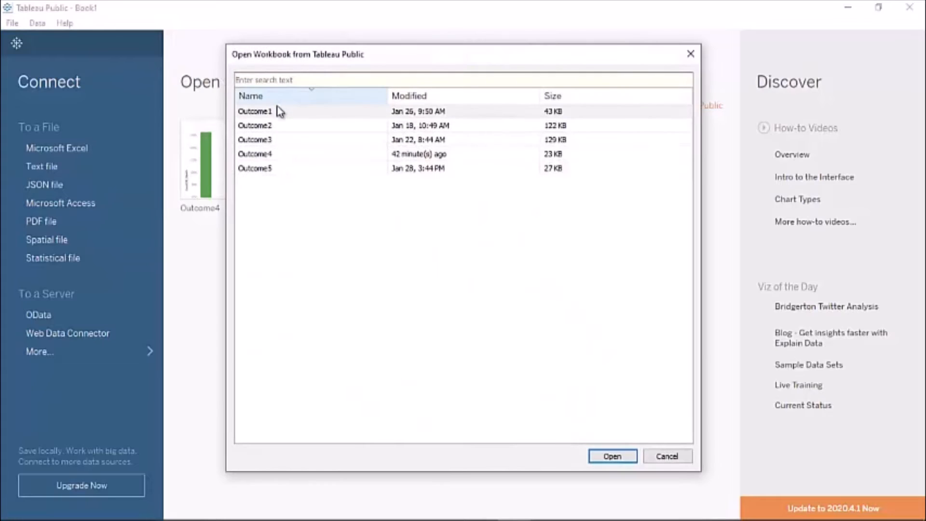
pyautogui.click(260, 155)
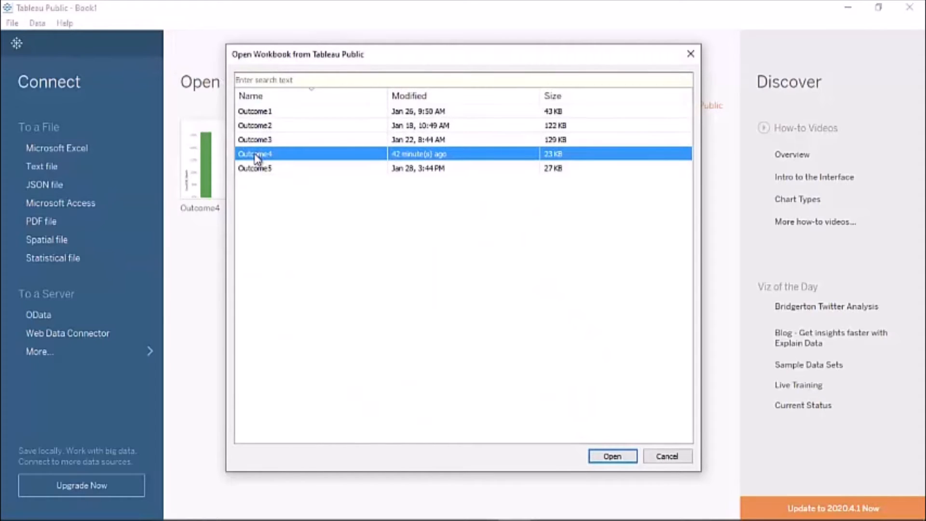
pyautogui.click(613, 455)
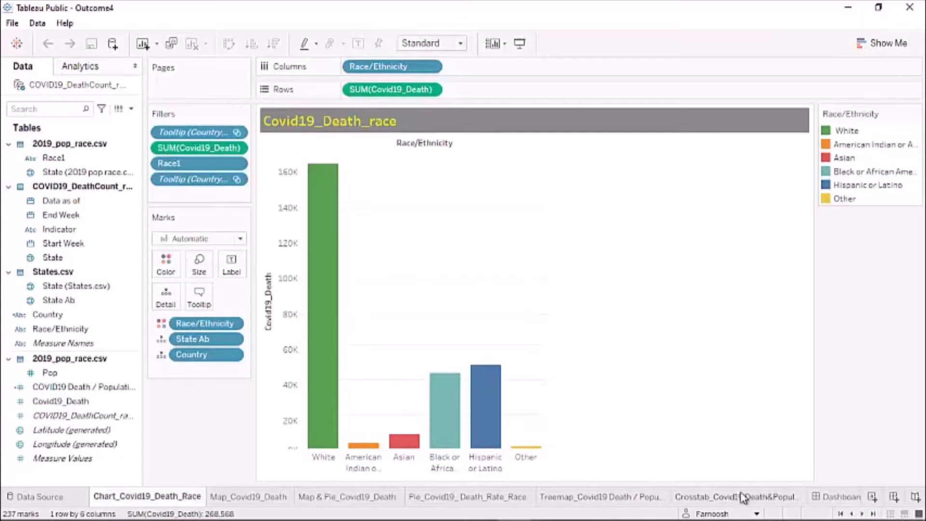
pyautogui.rightClick(829, 500)
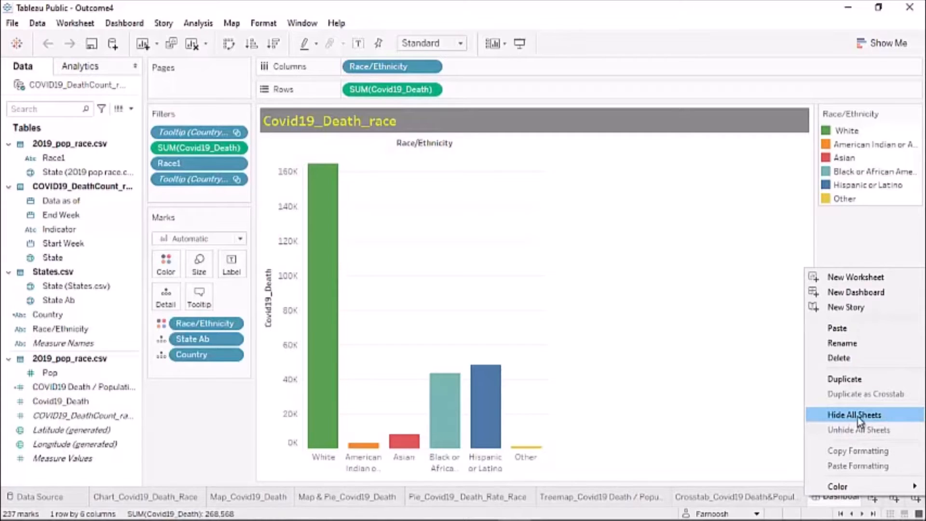
pyautogui.click(833, 416)
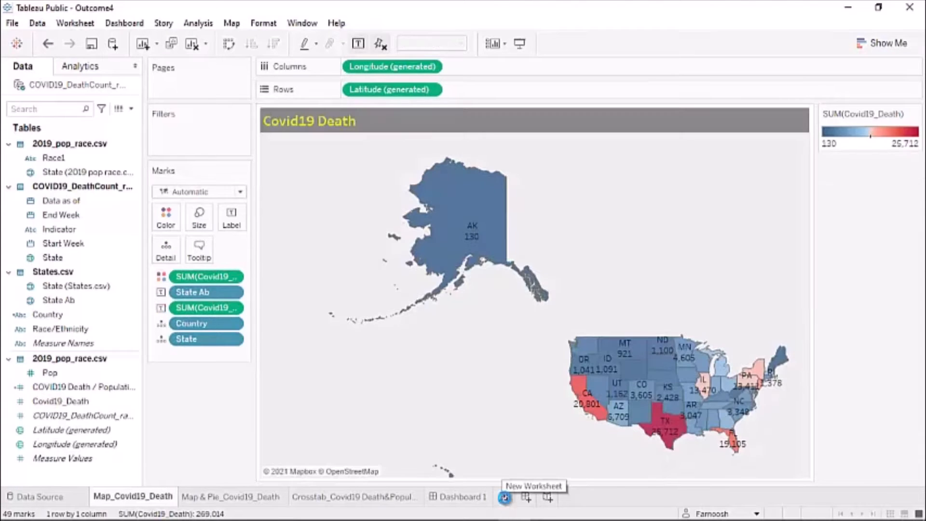
# Add a new worksheet and name it "Chart_covid19 Death&Population".
pyautogui.click(504, 496)
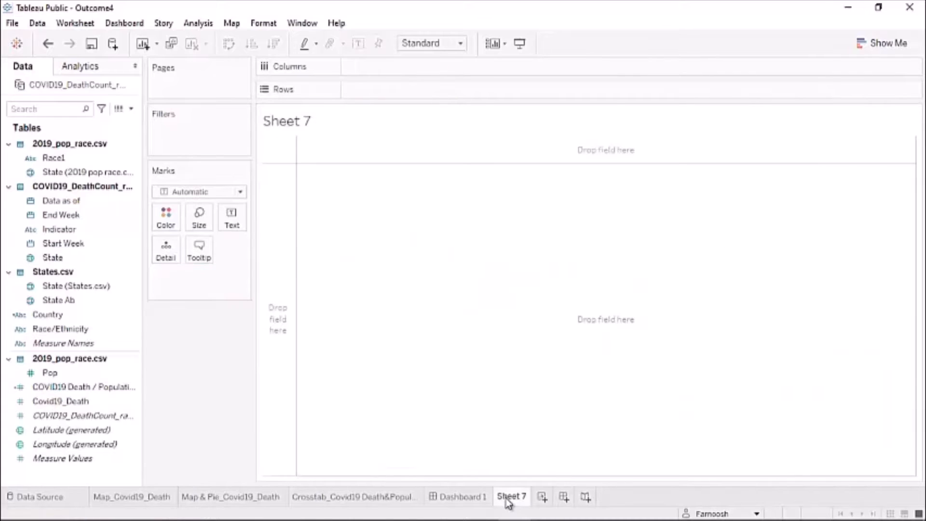
pyautogui.doubleClick(507, 496)
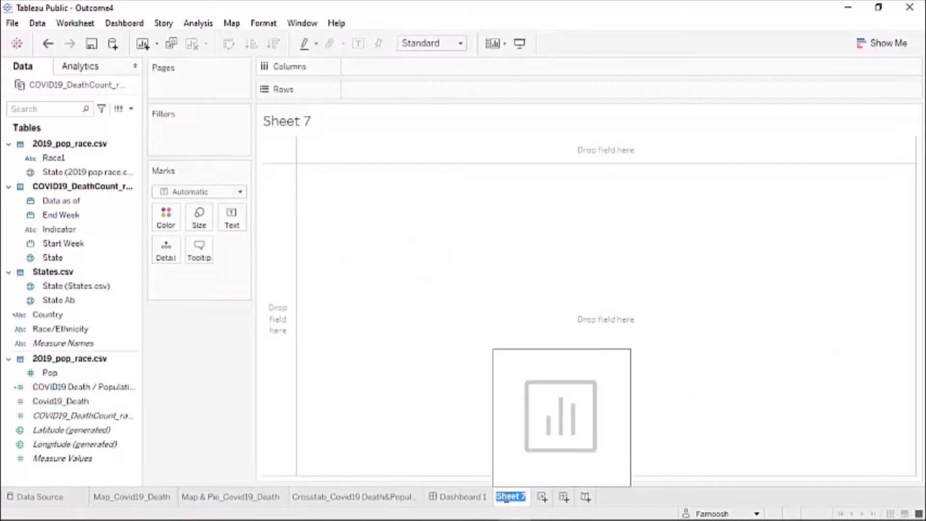
pyautogui.write('Chart_co')
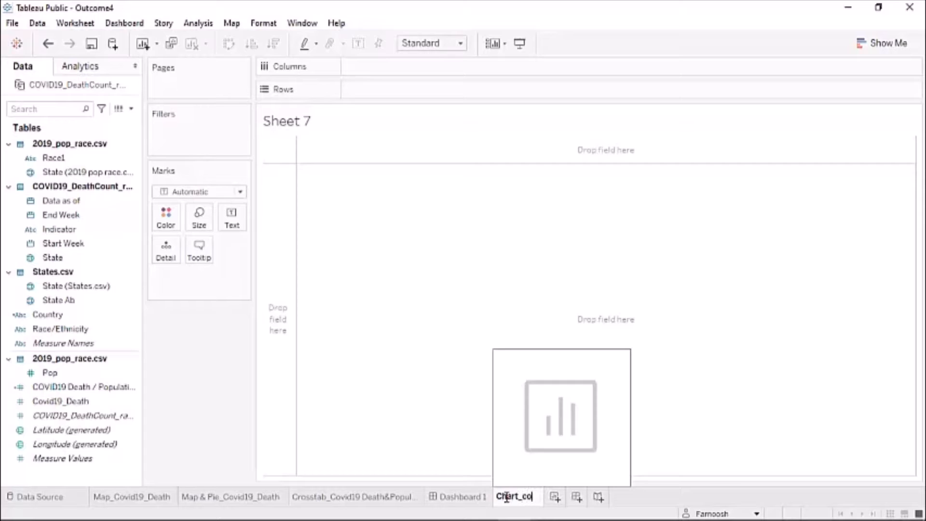
pyautogui.write('vid19')
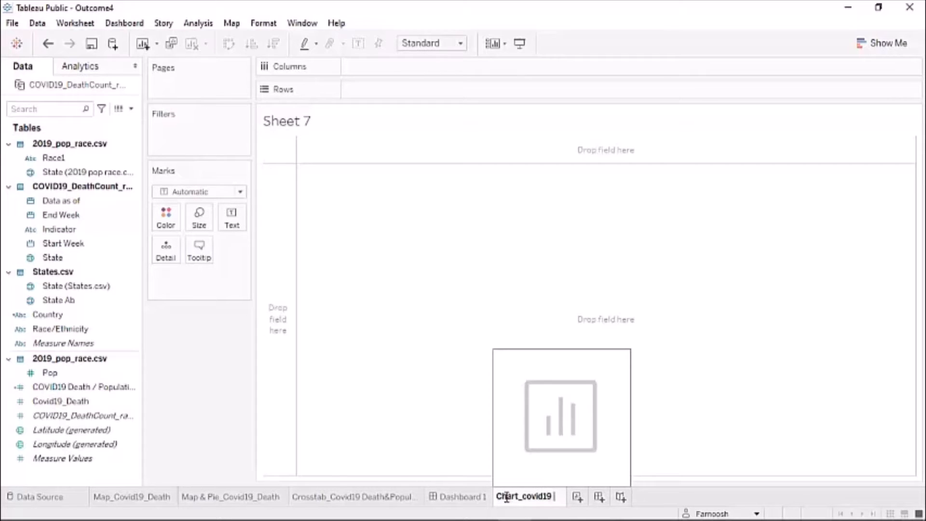
pyautogui.write(' De')
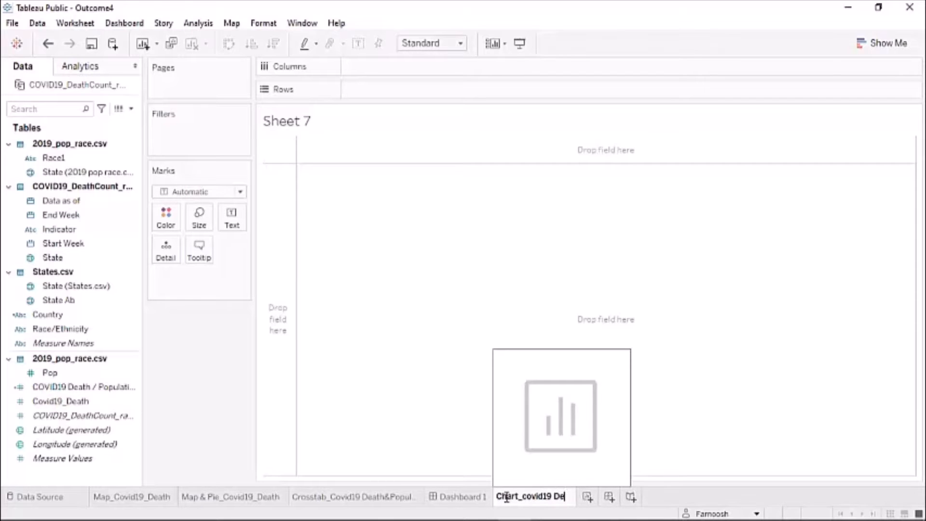
pyautogui.write('ath&')
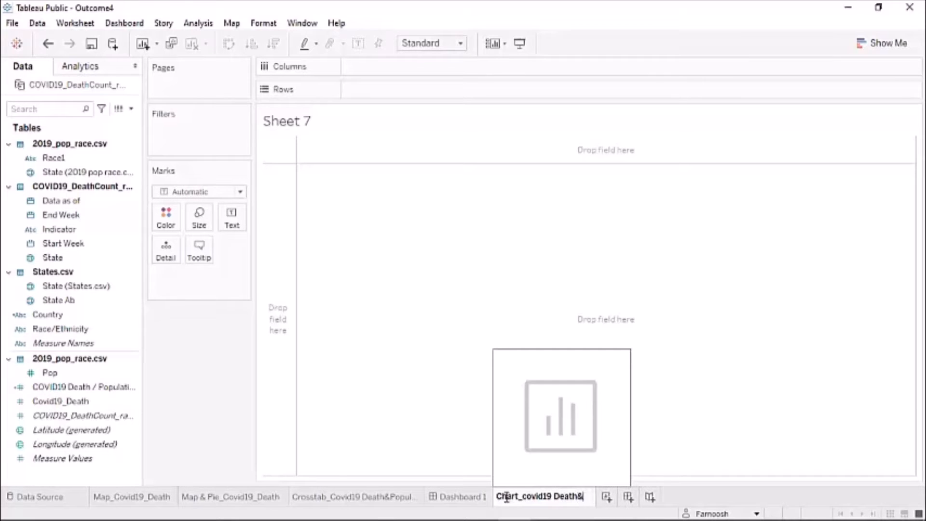
pyautogui.write('Population')
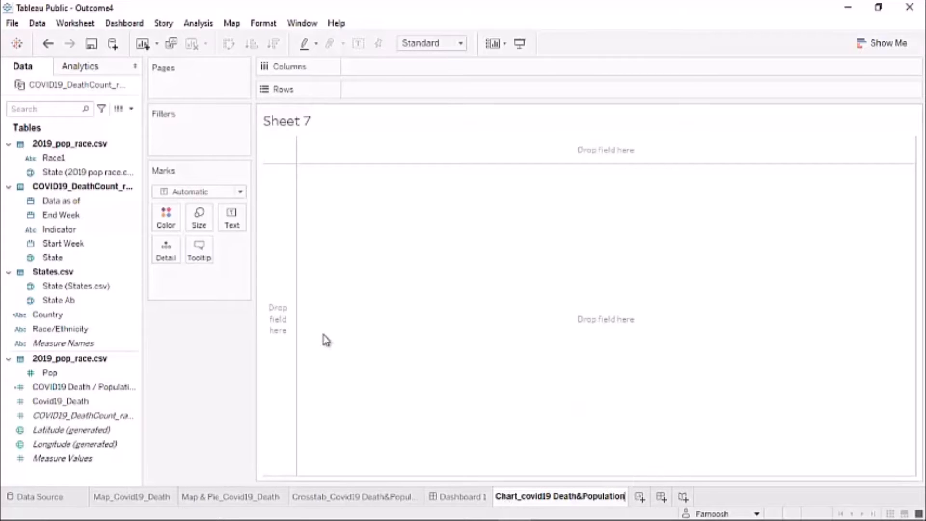
pyautogui.click(287, 356)
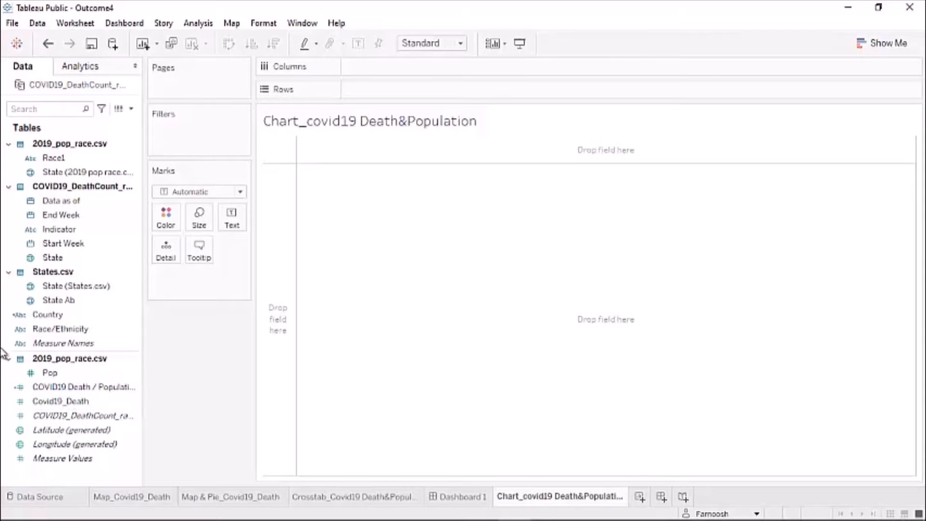
# Lay out the chart with State Ab and Race/Ethnicity as columns and the sums of Pop and Covid19_Death as rows.
pyautogui.moveTo(56, 302); pyautogui.dragTo(359, 68)
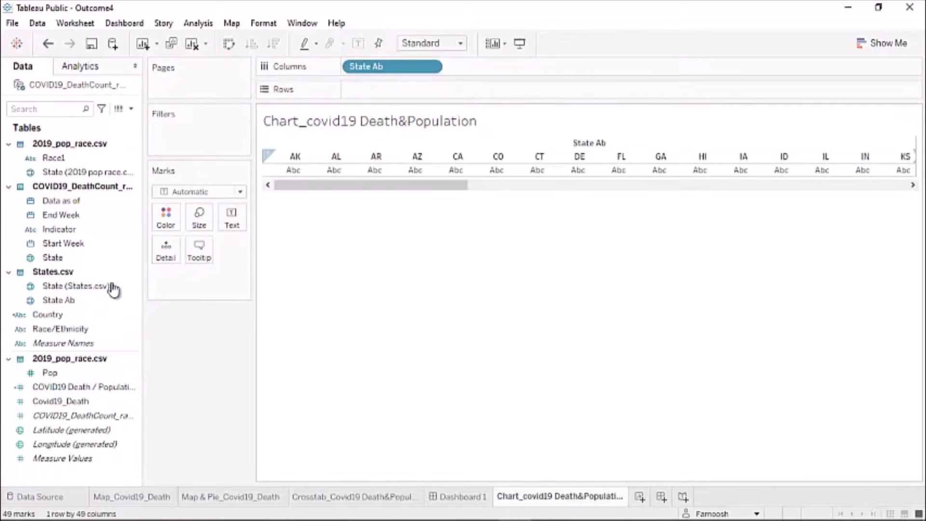
pyautogui.click(115, 288)
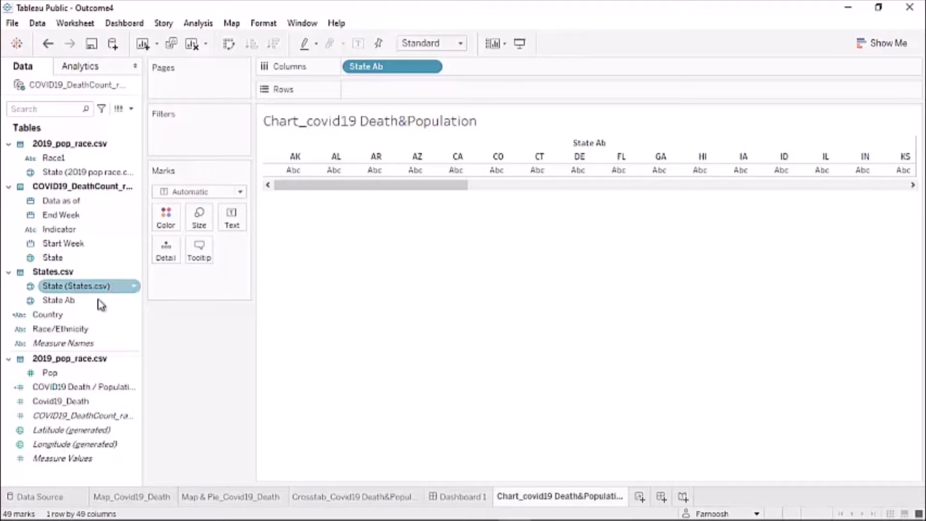
pyautogui.click(70, 300)
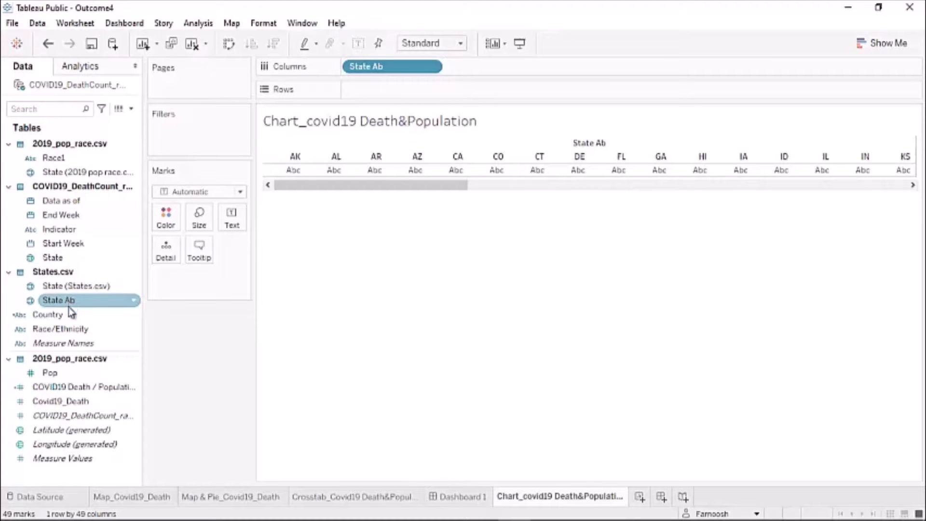
pyautogui.click(58, 329)
pyautogui.moveTo(58, 330); pyautogui.dragTo(465, 70)
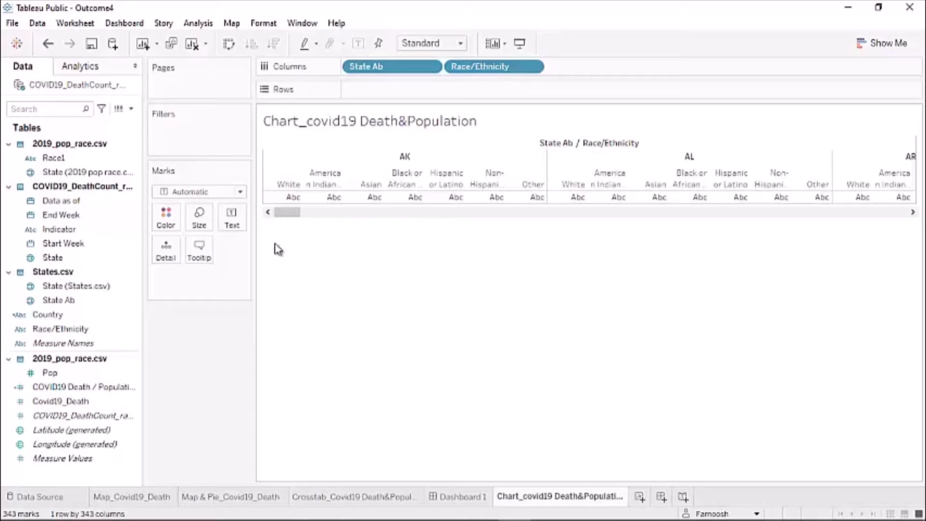
pyautogui.moveTo(55, 378)
pyautogui.mouseDown()
pyautogui.moveTo(302, 138)
pyautogui.moveTo(361, 104)
pyautogui.moveTo(344, 133)
pyautogui.mouseUp()
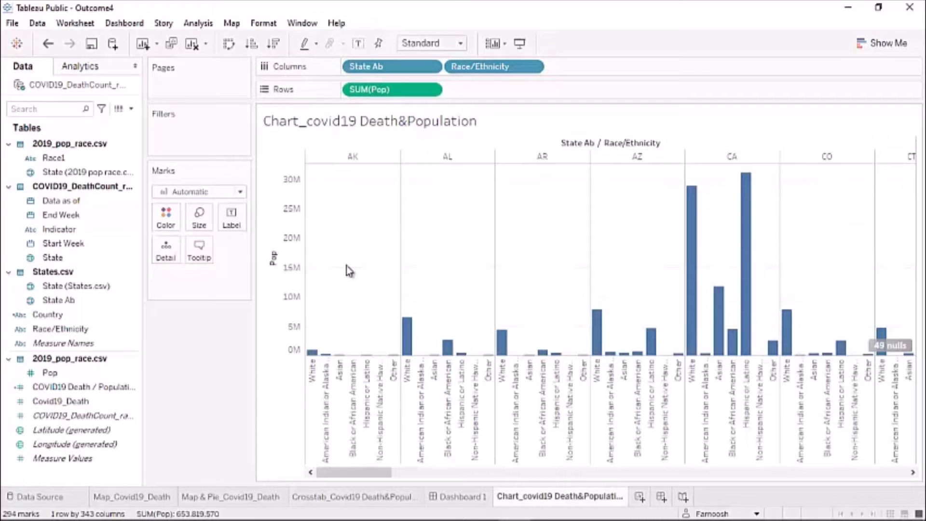
pyautogui.moveTo(48, 401)
pyautogui.mouseDown()
pyautogui.moveTo(128, 402)
pyautogui.moveTo(434, 155)
pyautogui.moveTo(466, 95)
pyautogui.mouseUp()
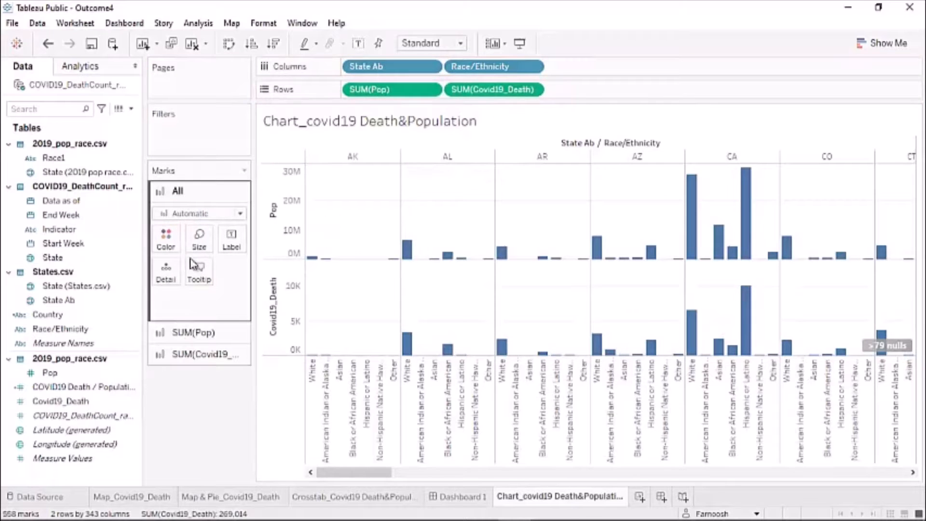
# Set the SUM(Pop) mark type to Bar and color its marks by Race1.
pyautogui.click(176, 338)
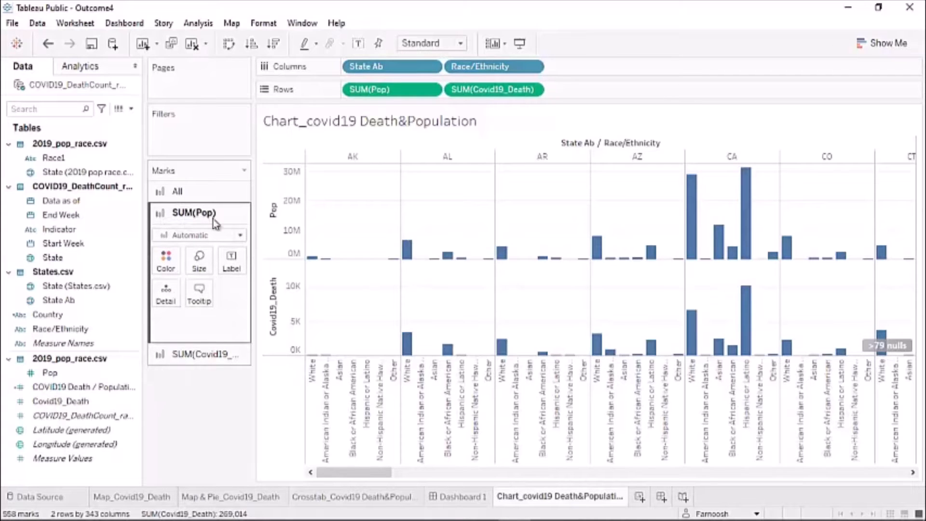
pyautogui.click(239, 237)
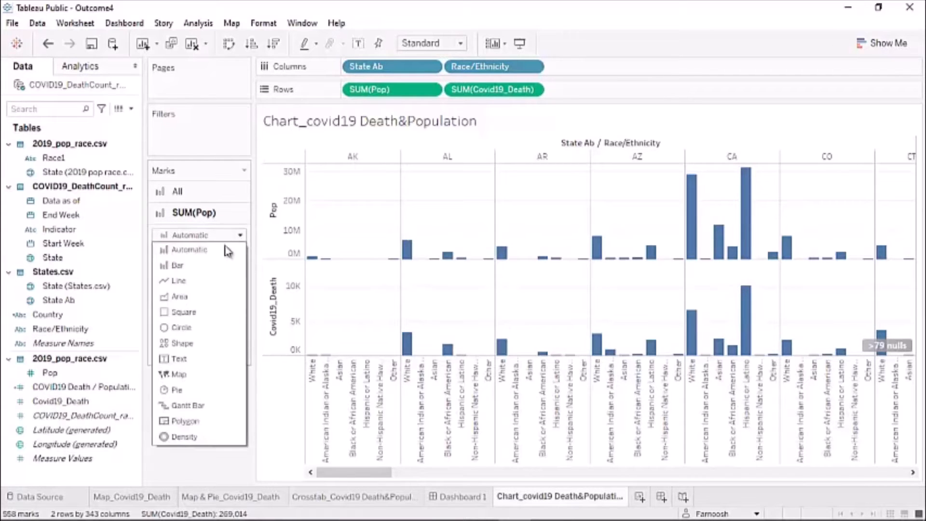
pyautogui.click(173, 264)
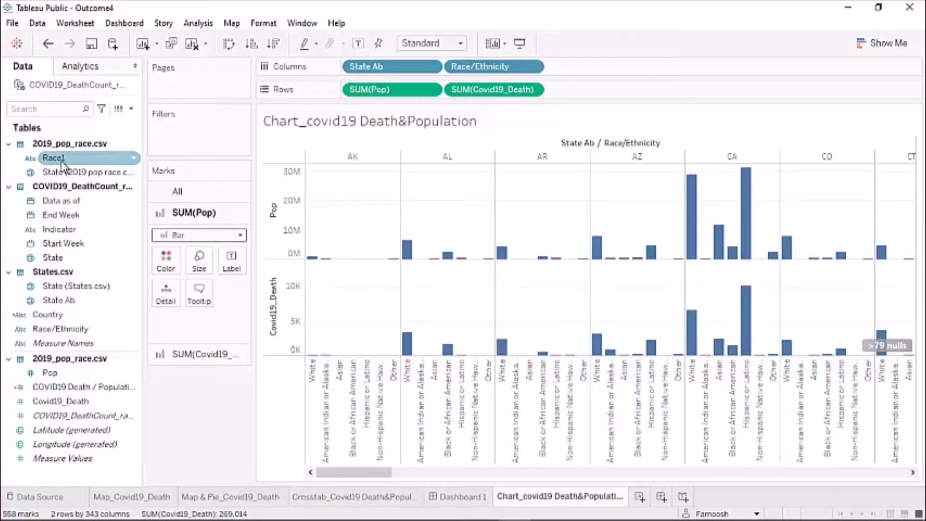
pyautogui.moveTo(62, 164); pyautogui.dragTo(169, 273)
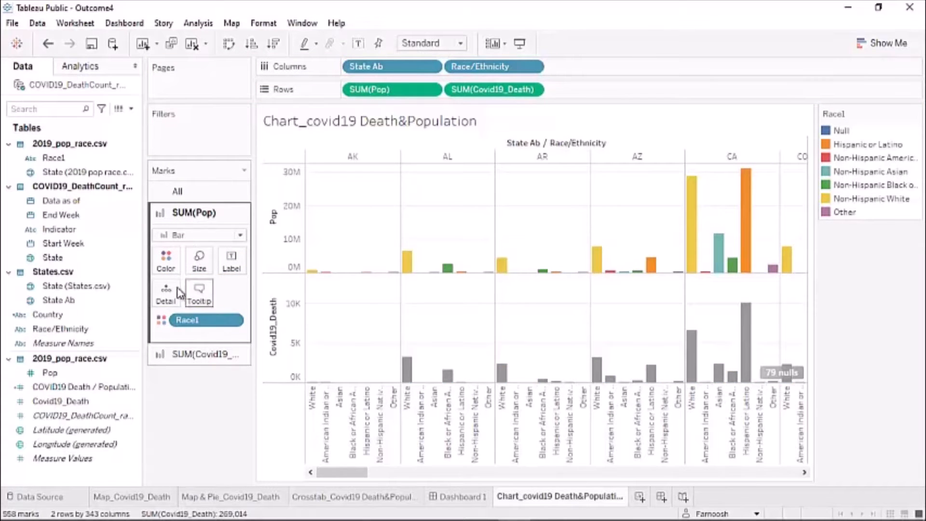
# Color the SUM(Covid19_Death) marks by Race1 and set their mark type to Bar.
pyautogui.click(194, 357)
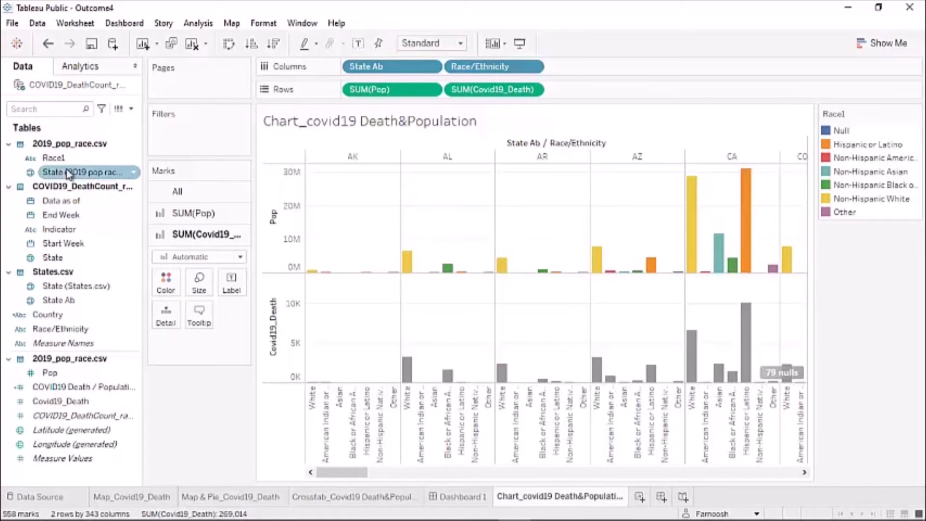
pyautogui.click(51, 160)
pyautogui.moveTo(51, 160); pyautogui.dragTo(165, 286)
pyautogui.click(241, 258)
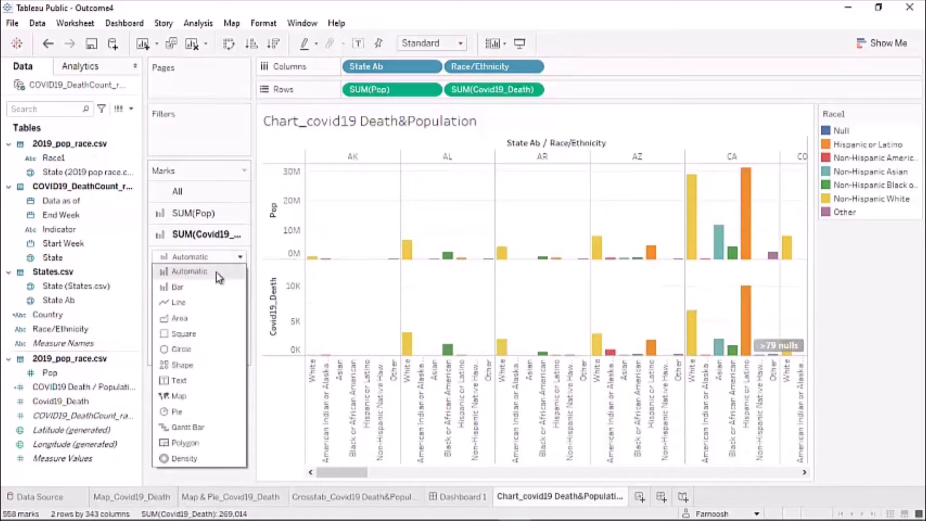
pyautogui.click(195, 308)
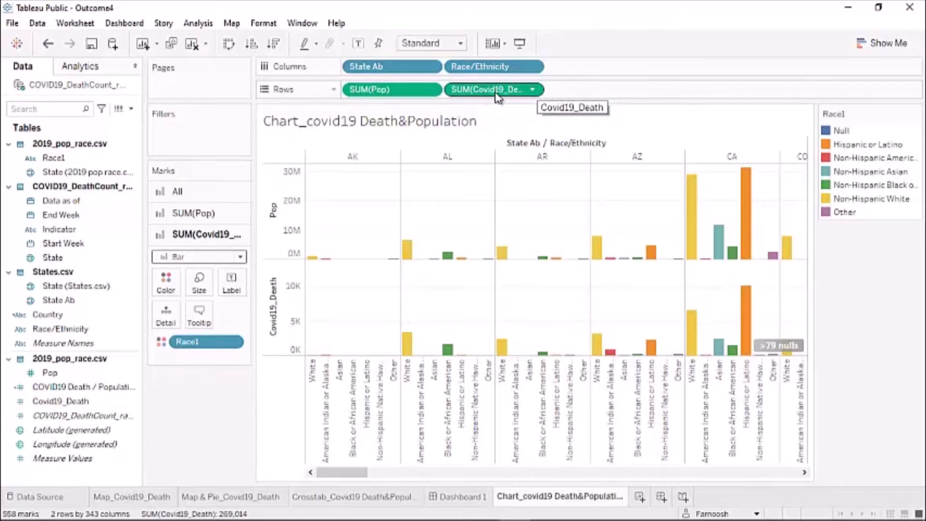
# Combine SUM(Covid19_Death) with SUM(Pop) in one chart as a dual axis.
pyautogui.click(533, 90)
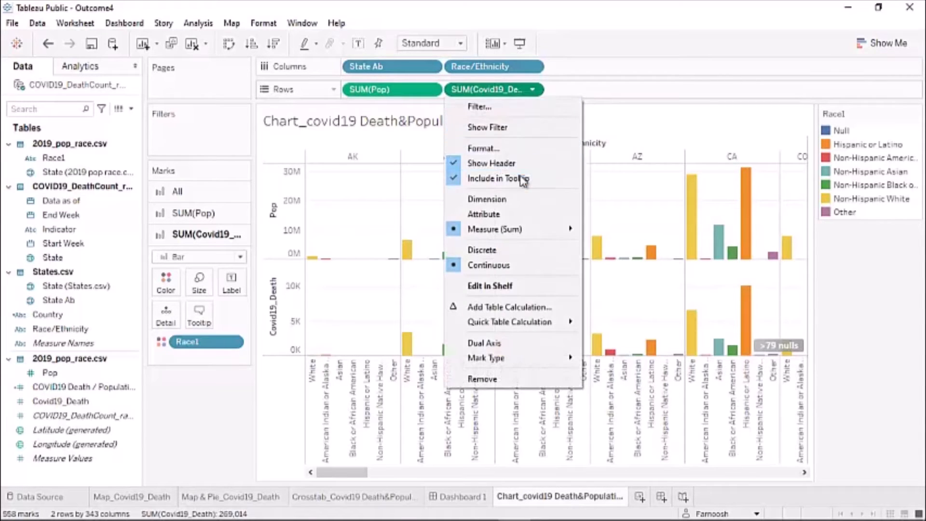
pyautogui.click(472, 343)
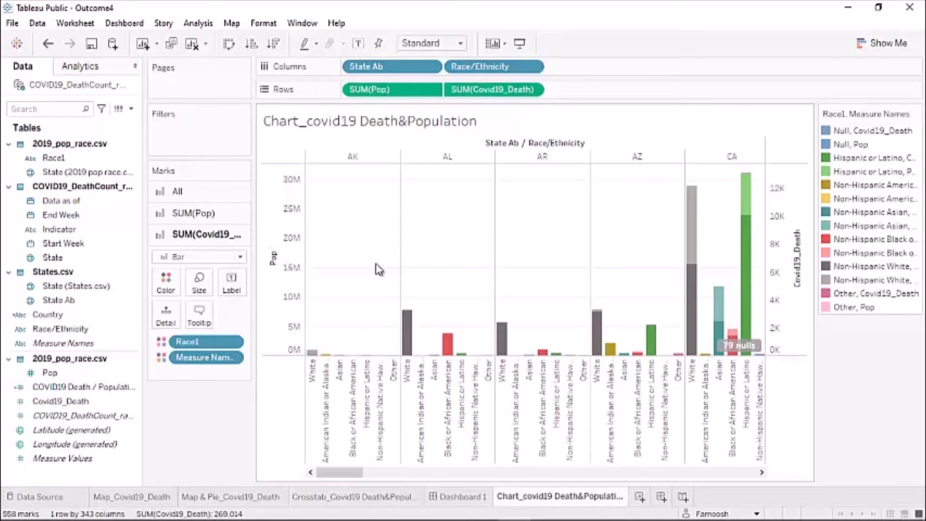
# Give the Pop axis a logarithmic scale and the title "Pop (Log)".
pyautogui.rightClick(275, 205)
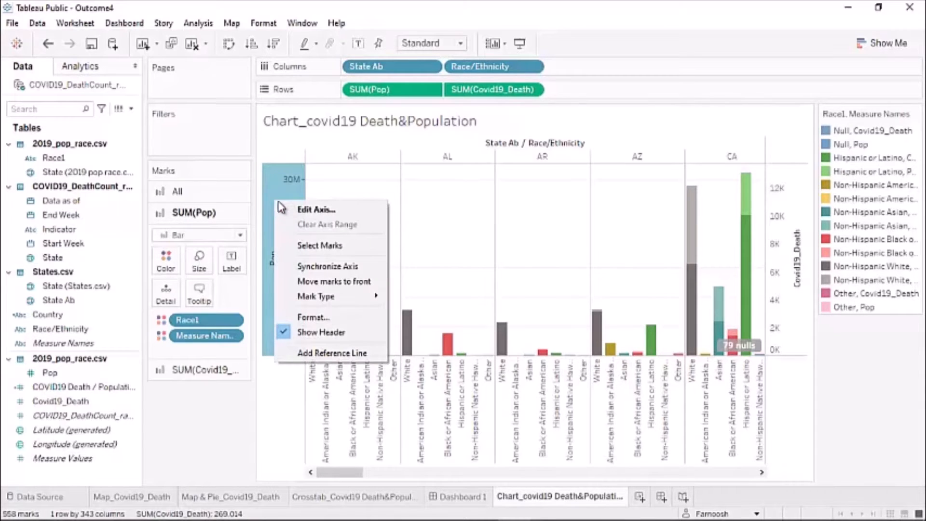
pyautogui.click(326, 211)
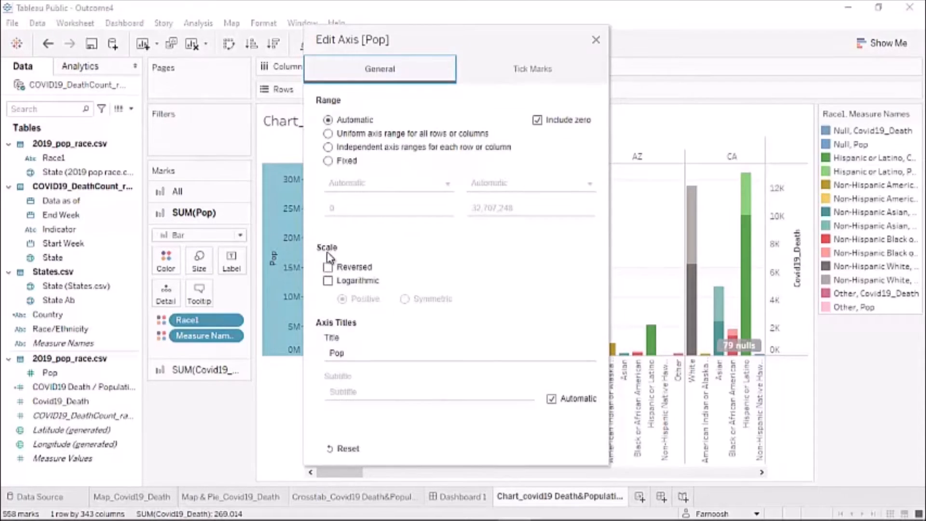
pyautogui.click(328, 281)
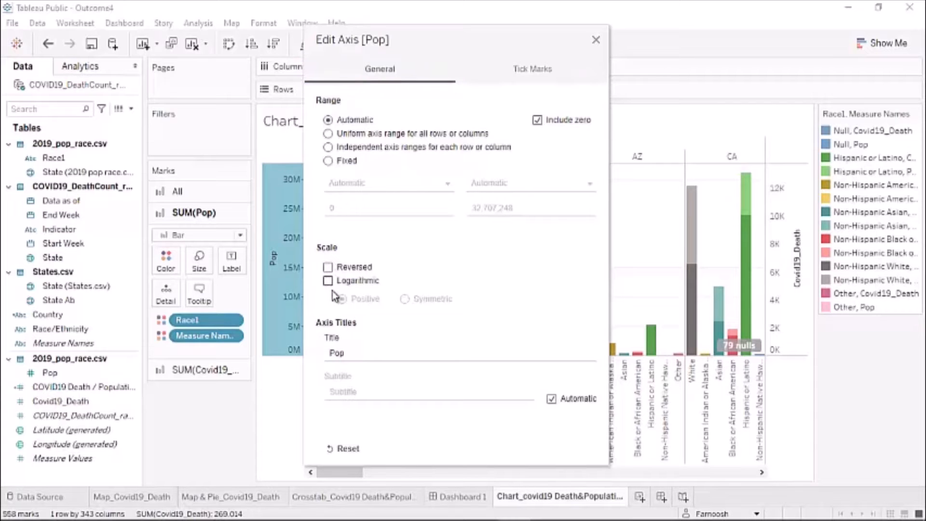
pyautogui.click(338, 353)
pyautogui.doubleClick(357, 352)
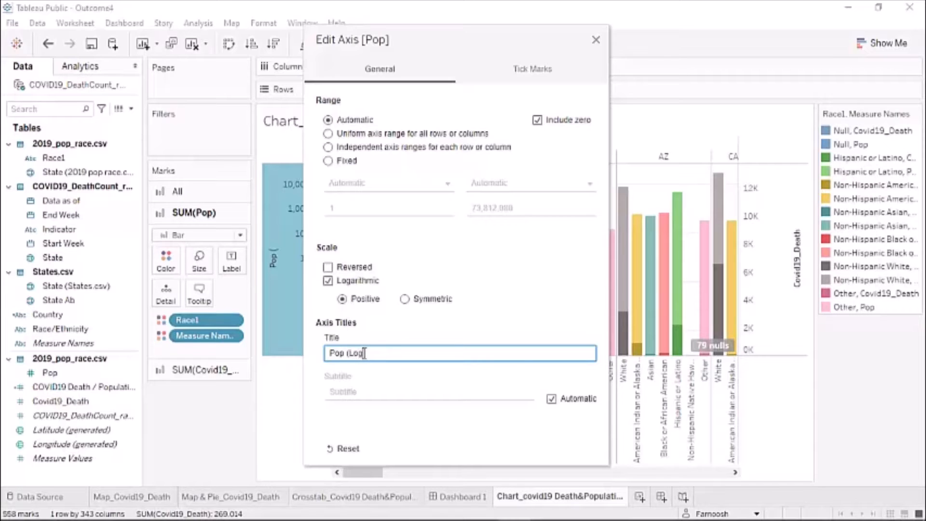
pyautogui.write('Pop (Log)')
pyautogui.click(596, 40)
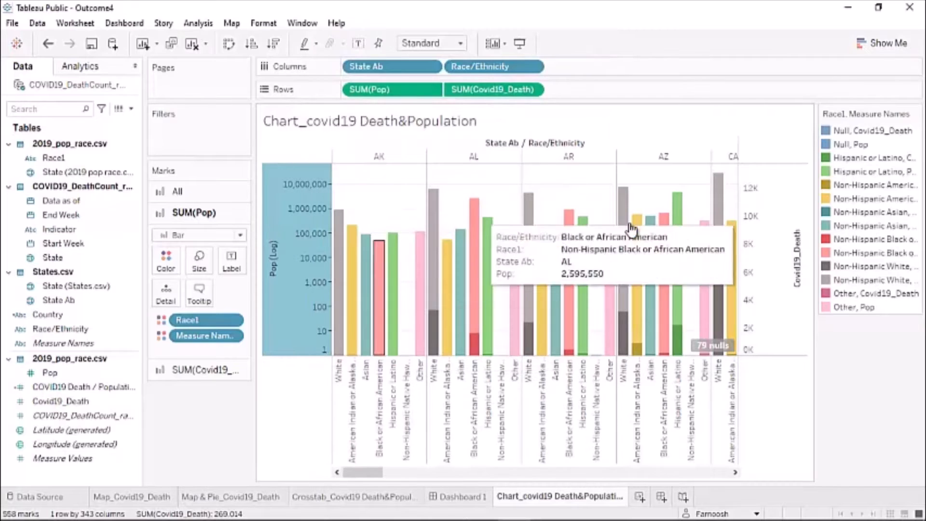
# Synchronize the Covid19_Death axis with the Pop axis and filter out the null Covid19_Death values.
pyautogui.rightClick(769, 211)
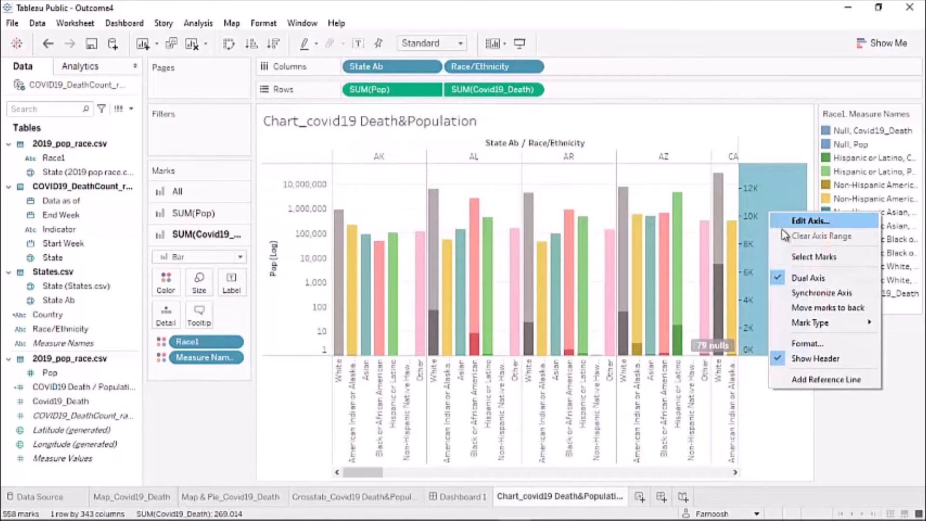
pyautogui.click(789, 292)
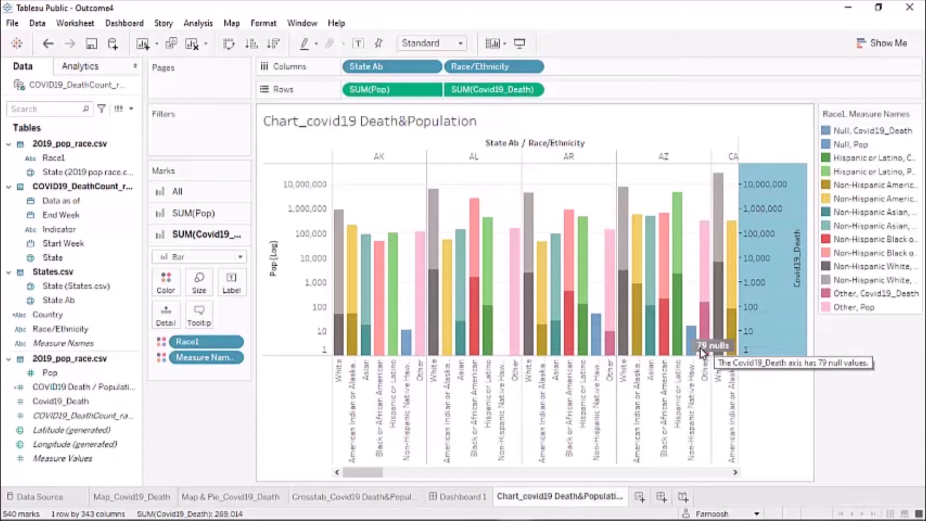
pyautogui.click(705, 351)
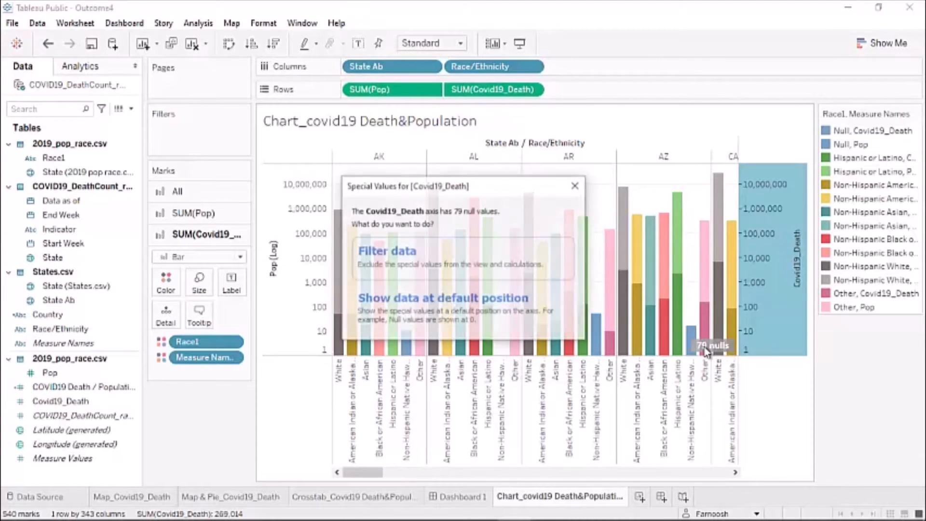
pyautogui.click(408, 262)
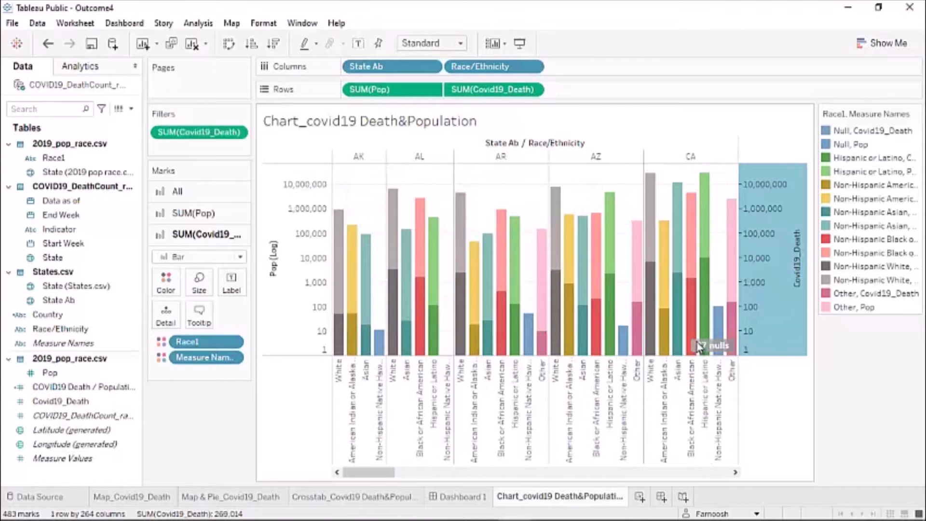
# Filter out the null Pop values and the Covid19_Death values that cannot be computed as a logarithm.
pyautogui.click(703, 347)
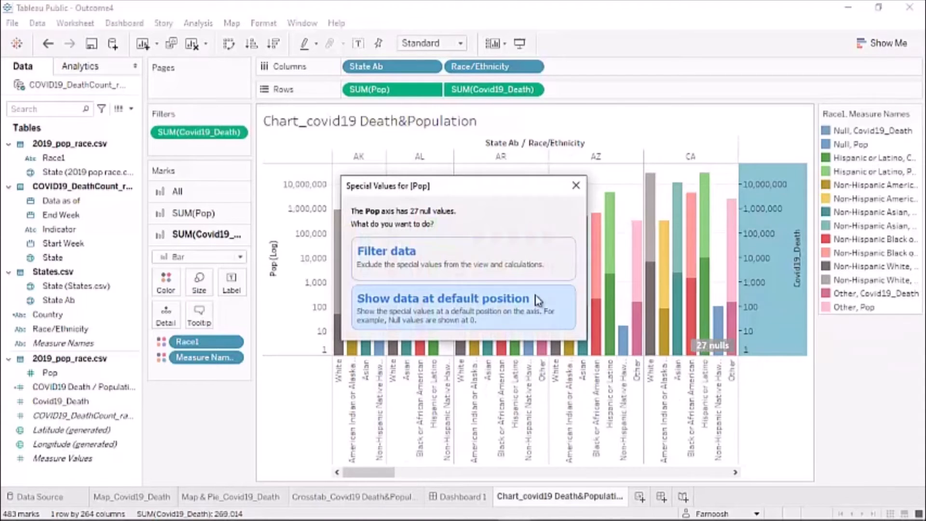
pyautogui.click(459, 252)
pyautogui.click(709, 357)
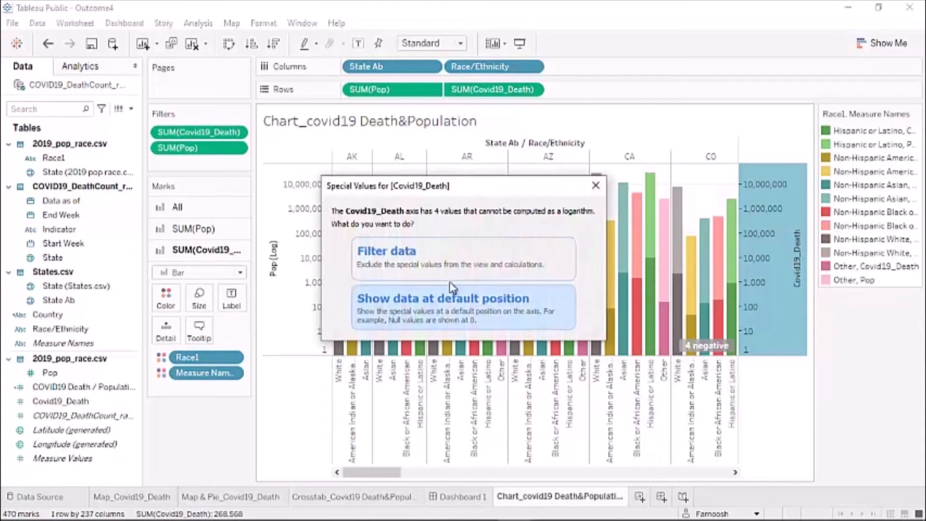
pyautogui.click(395, 321)
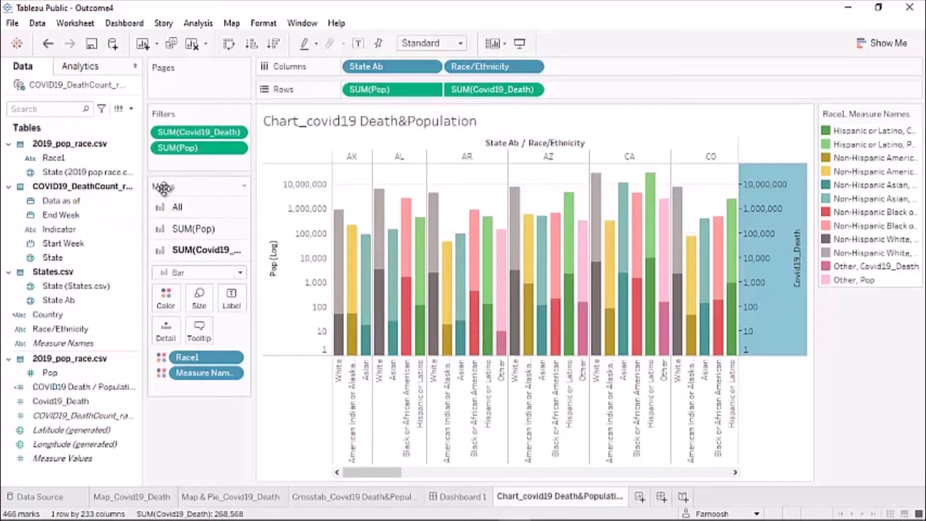
# Show mark labels on all marks for both SUM(Pop) and SUM(Covid19_Death).
pyautogui.click(182, 209)
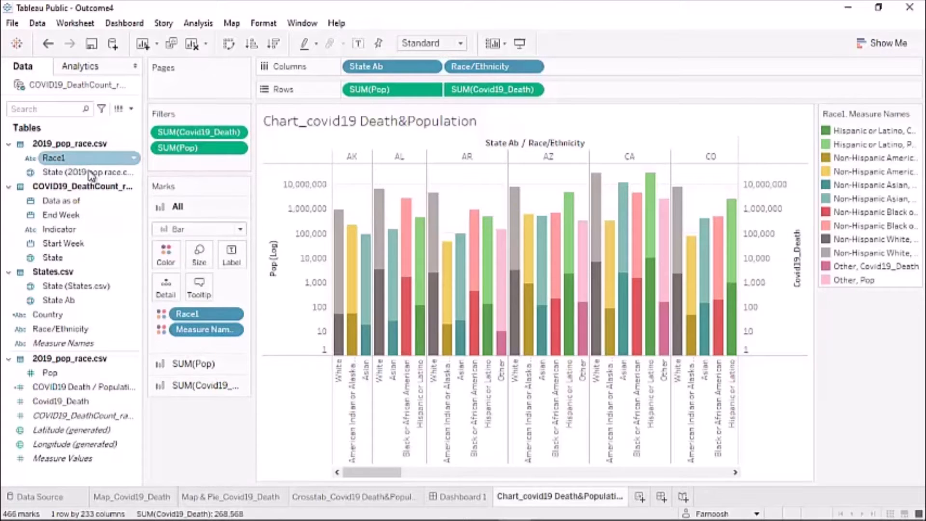
pyautogui.click(231, 262)
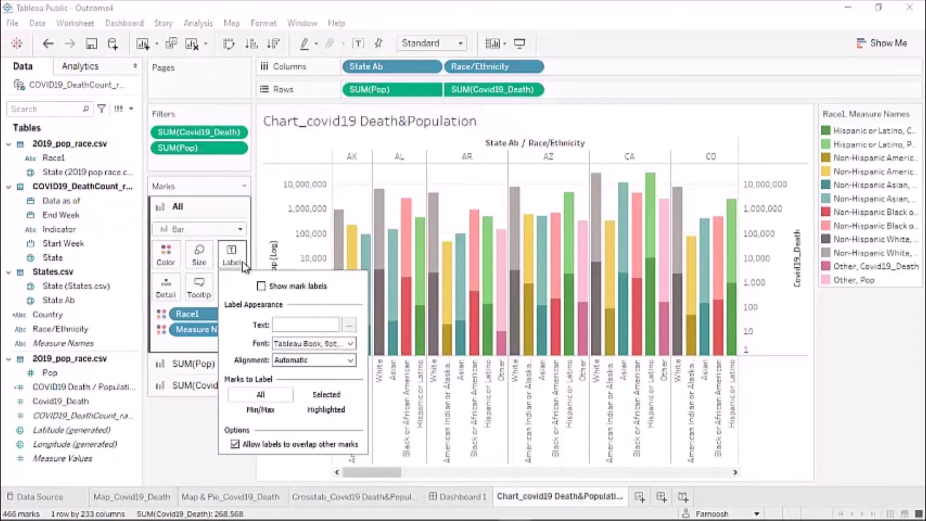
pyautogui.click(262, 286)
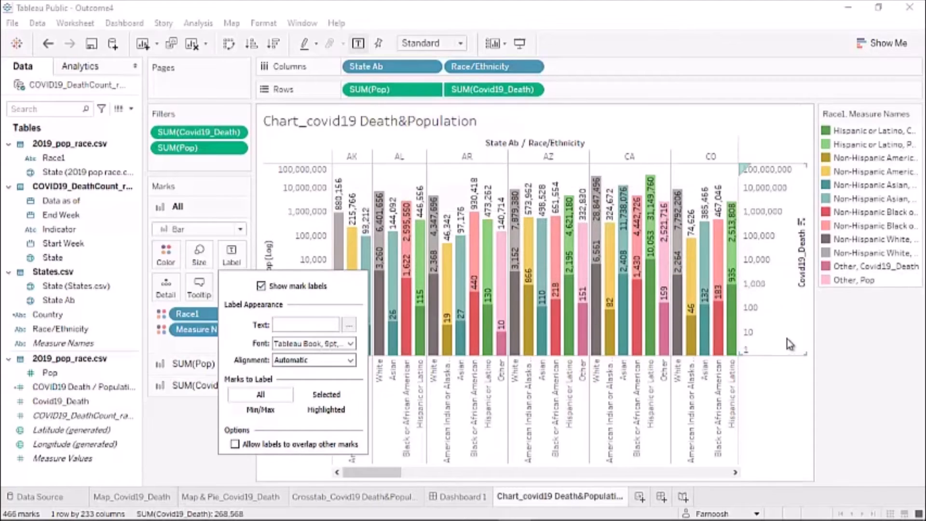
pyautogui.click(788, 426)
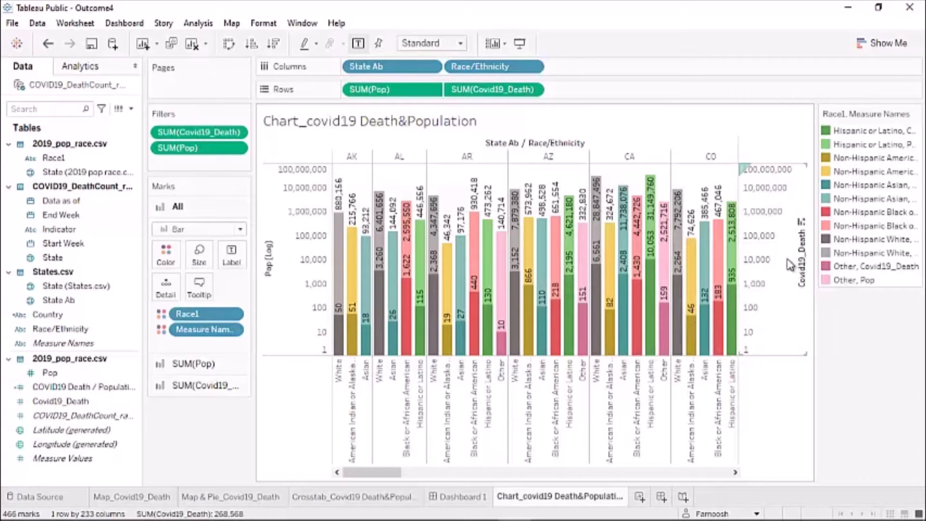
# Add a per-pane average reference line of SUM(Covid19_Death) on the Covid19_Death axis, with the custom label "Average Death" followed by the value.
pyautogui.rightClick(781, 285)
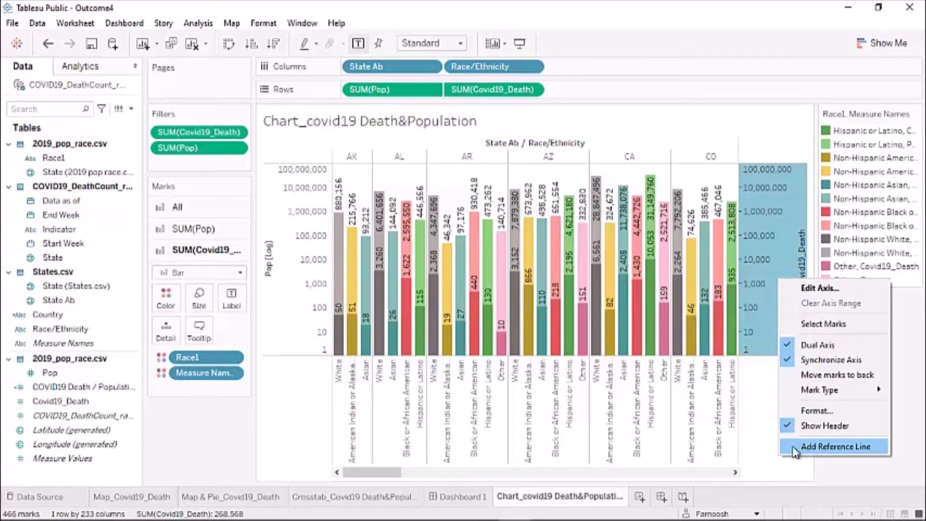
pyautogui.click(820, 446)
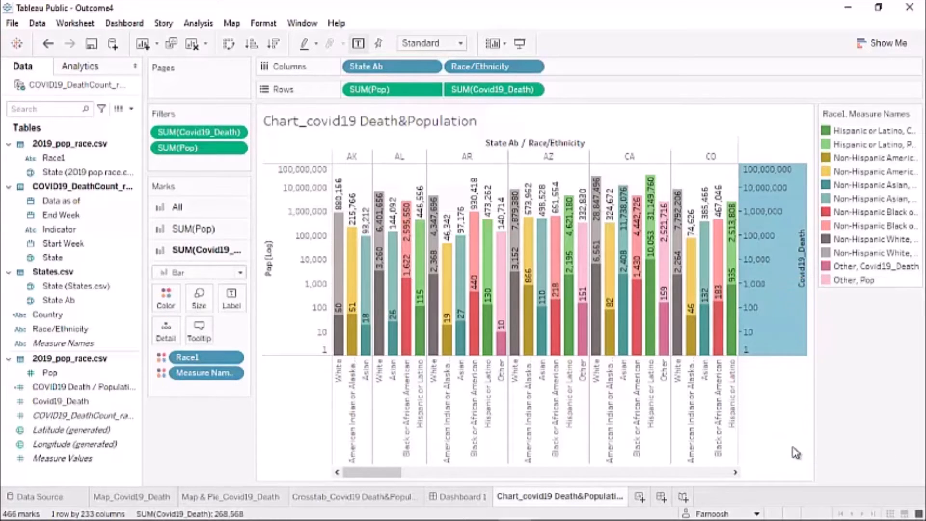
pyautogui.moveTo(467, 96); pyautogui.dragTo(562, 109)
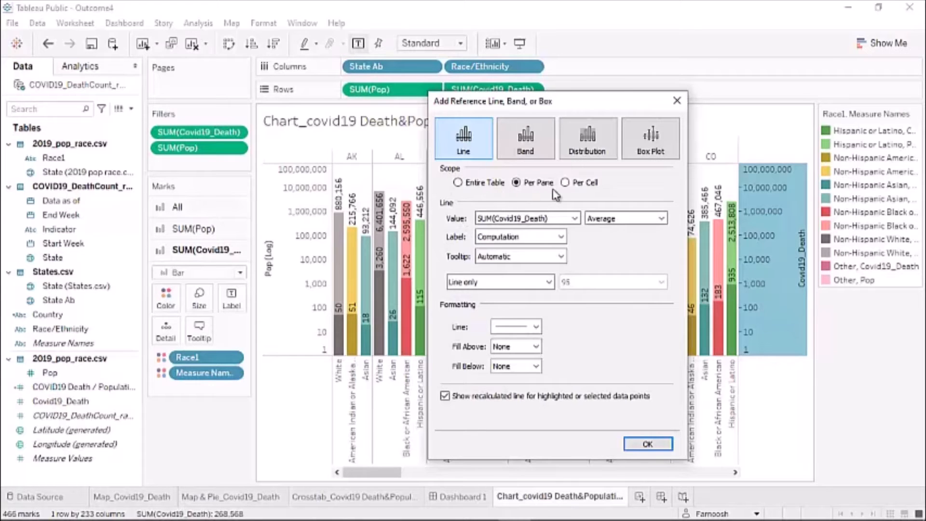
pyautogui.click(561, 236)
pyautogui.click(495, 269)
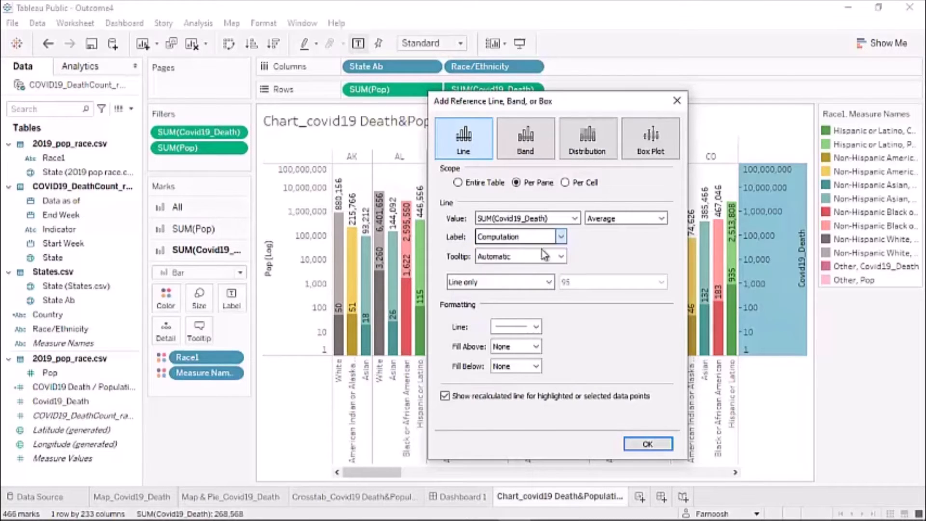
pyautogui.scroll(-1, 547, 244)
pyautogui.click(606, 237)
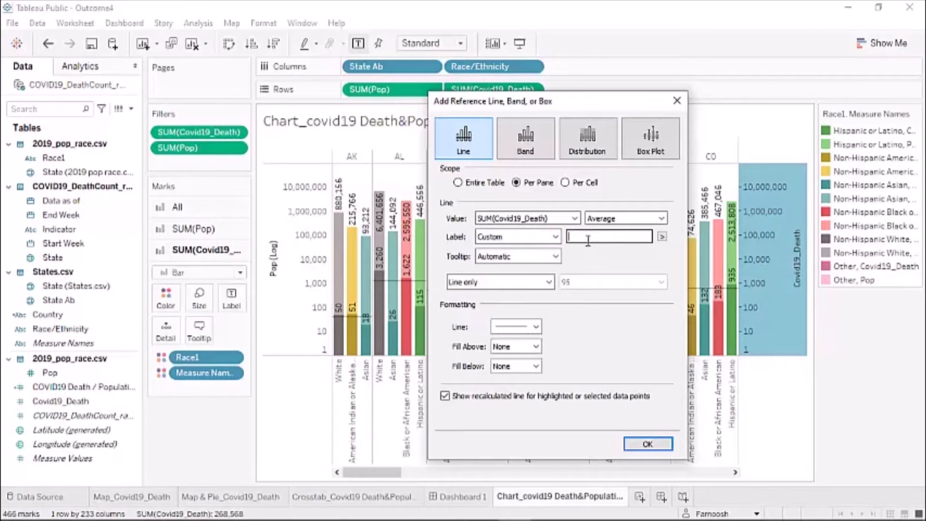
pyautogui.write('Average D')
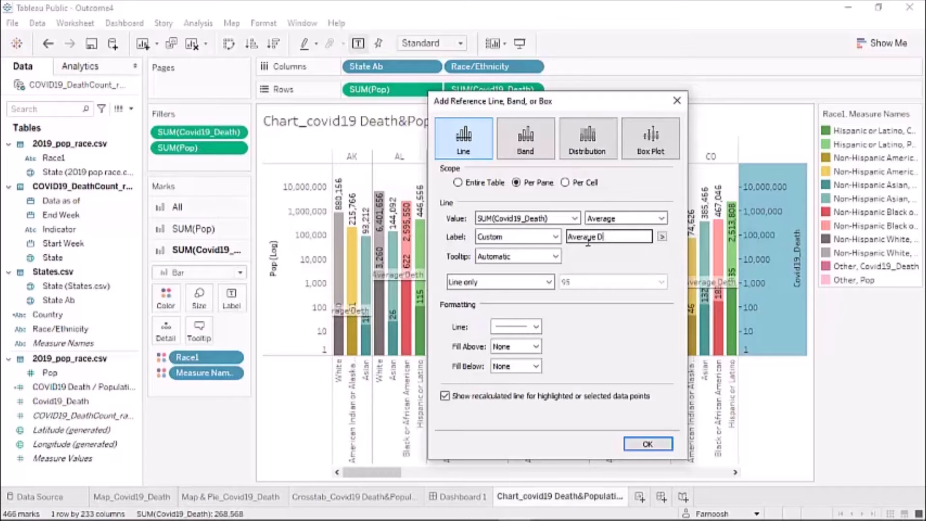
pyautogui.write('eeath')
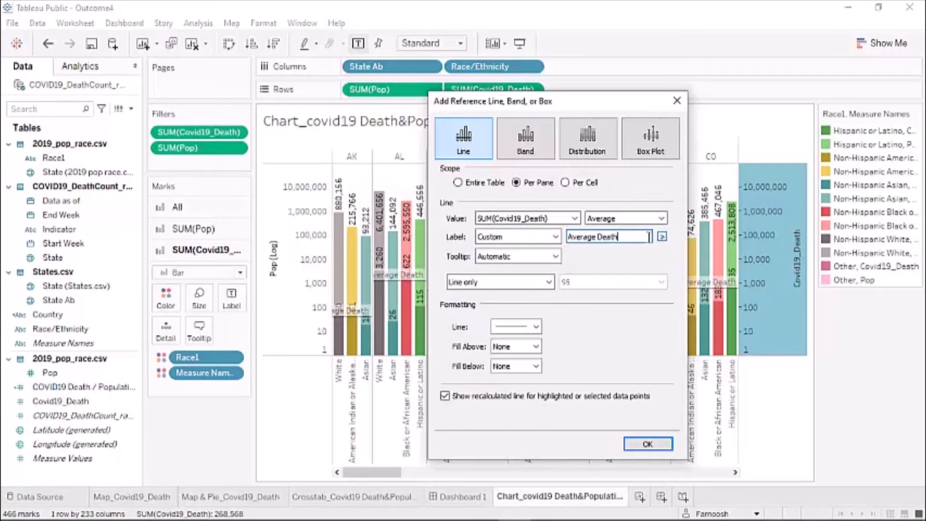
pyautogui.click(662, 237)
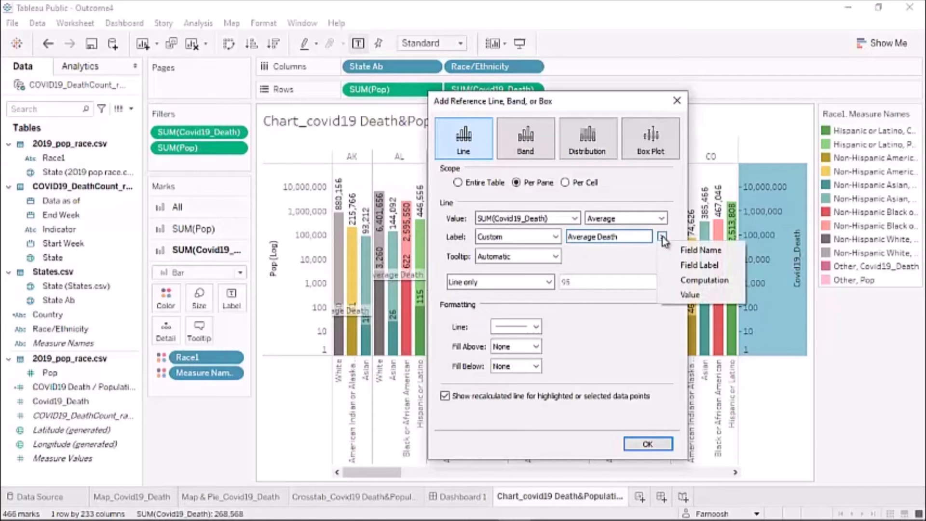
pyautogui.click(687, 295)
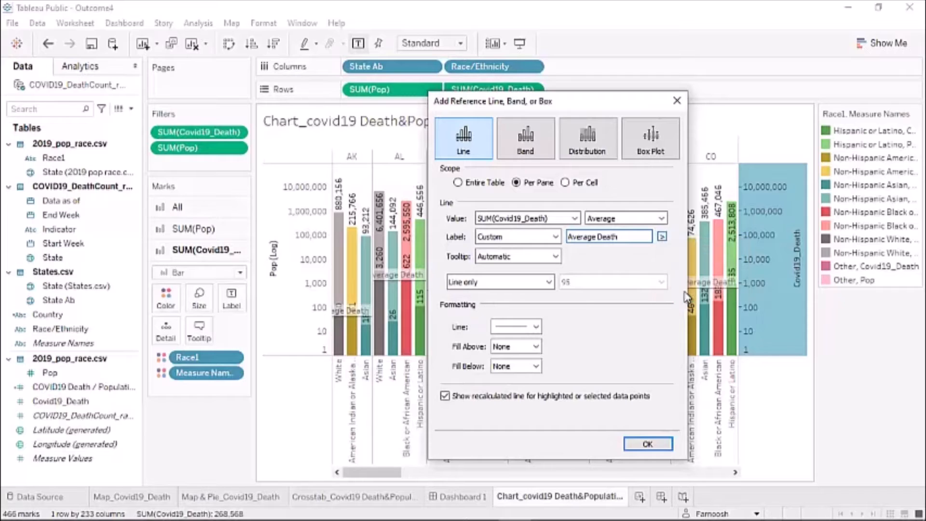
pyautogui.click(648, 444)
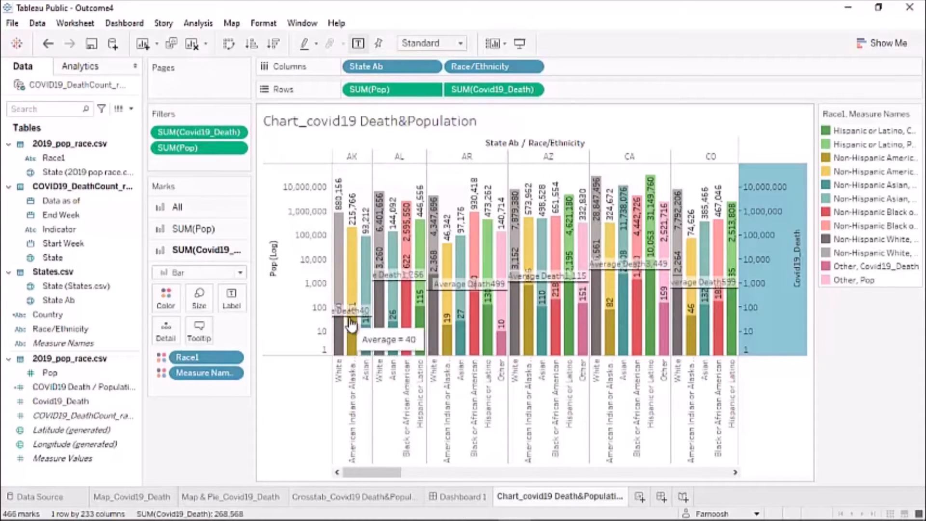
pyautogui.moveTo(379, 281)
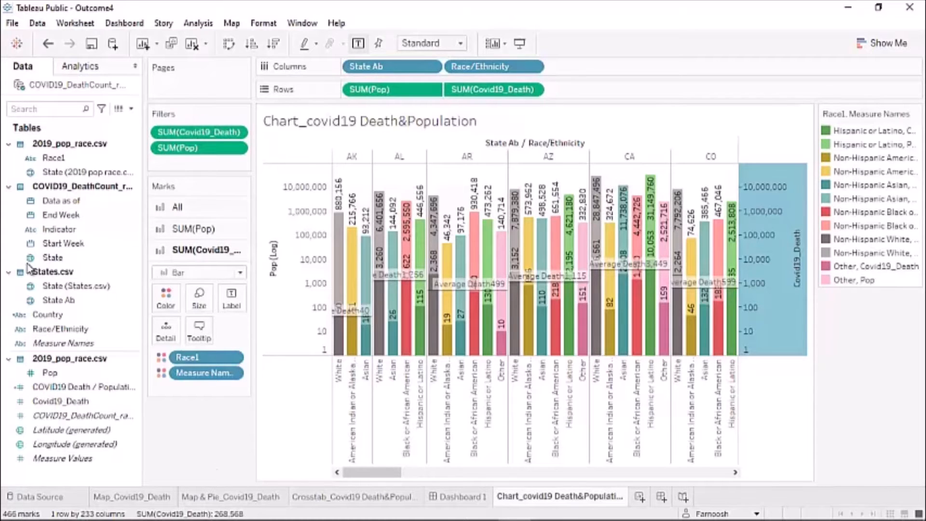
# Add the State field from COVID19_DeathCount as a worksheet filter that uses all values.
pyautogui.moveTo(52, 261); pyautogui.dragTo(172, 161)
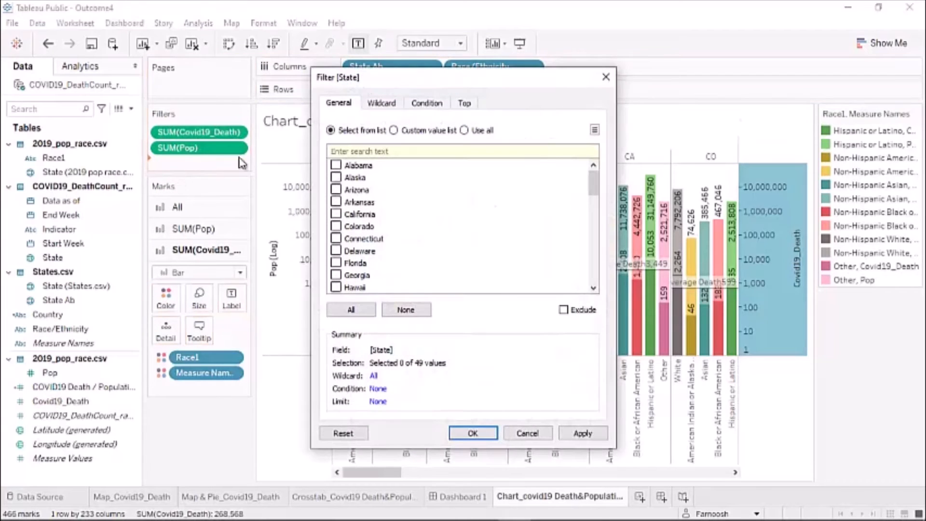
pyautogui.click(479, 133)
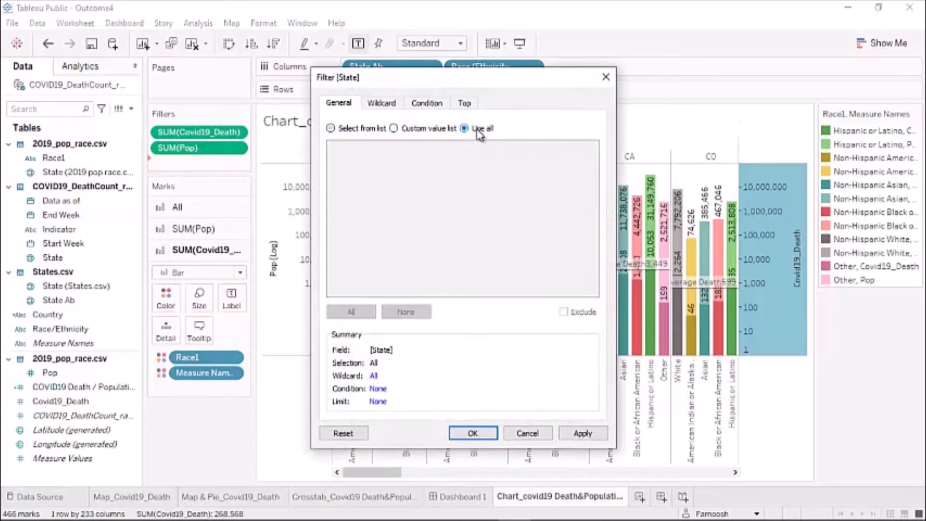
pyautogui.click(471, 433)
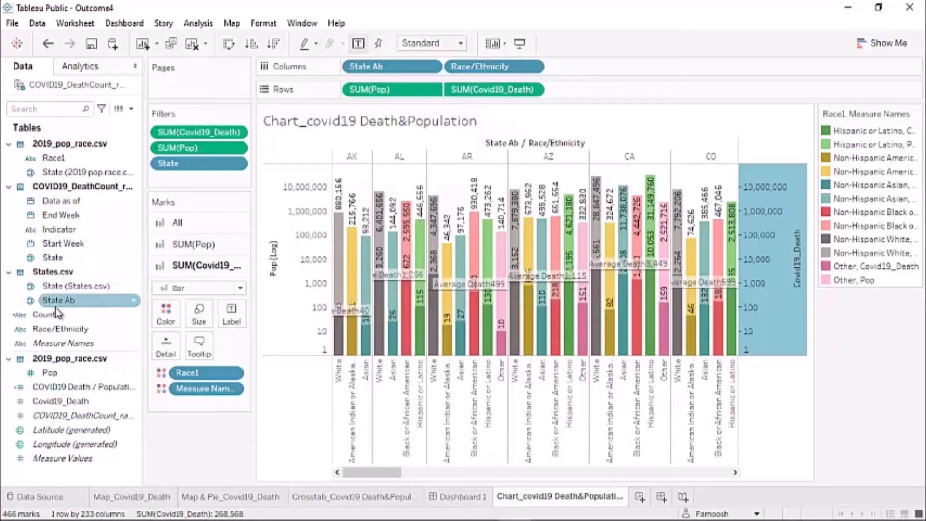
# Add Race/Ethnicity as a worksheet filter that uses all values.
pyautogui.moveTo(53, 336); pyautogui.dragTo(173, 184)
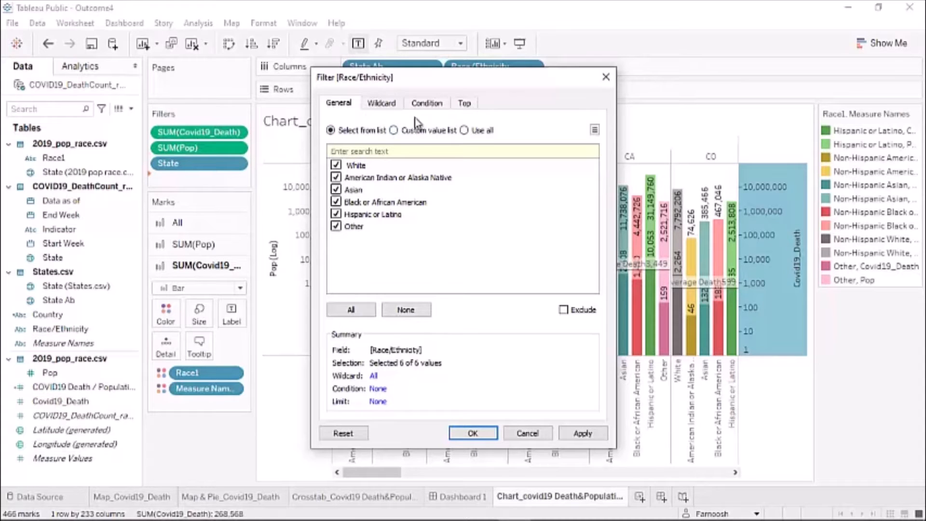
pyautogui.click(464, 130)
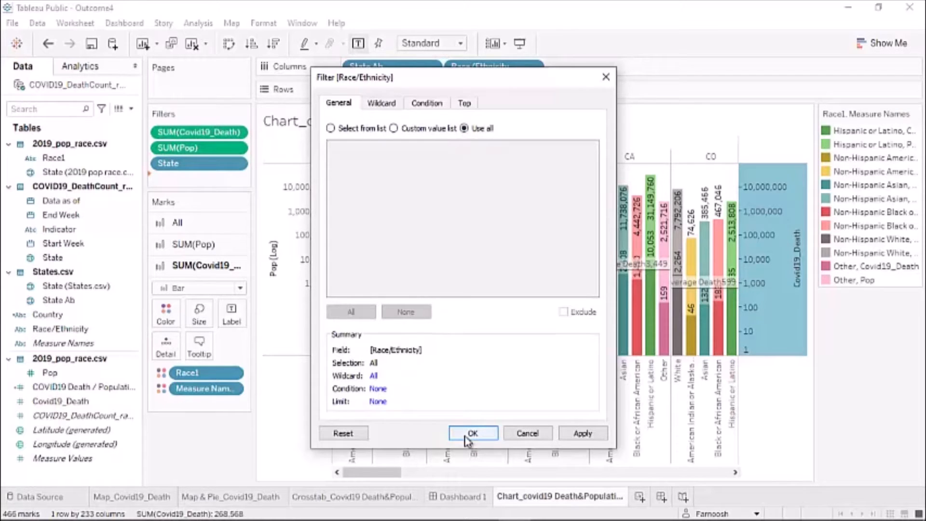
pyautogui.click(472, 433)
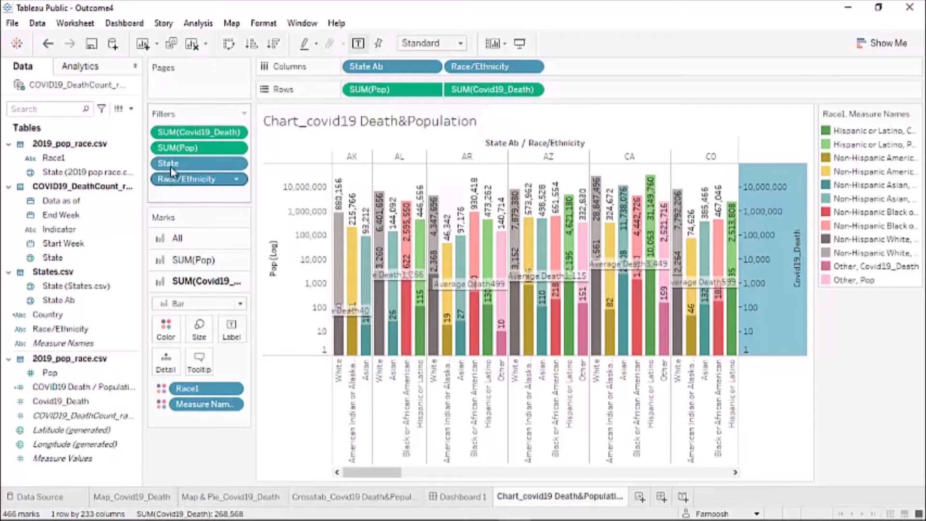
# Show the filter controls for State and Race/Ethnicity beside the chart.
pyautogui.click(236, 164)
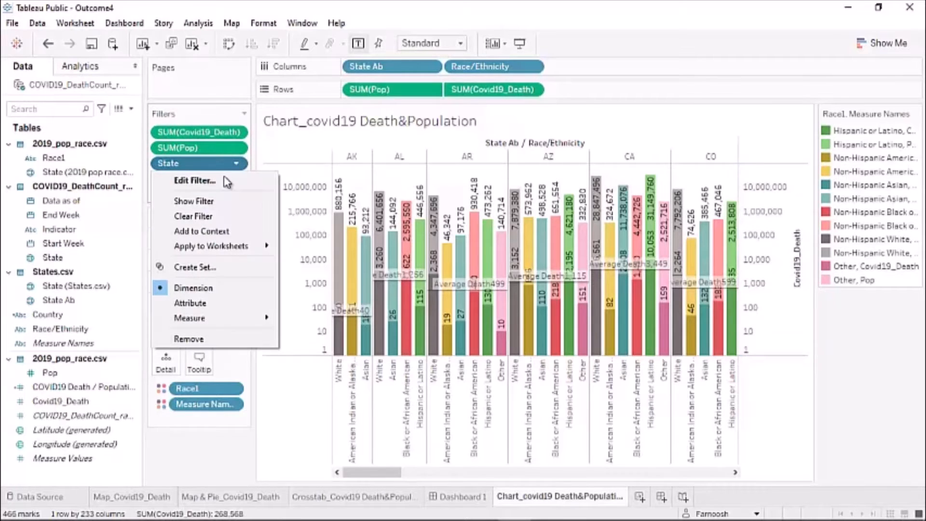
pyautogui.click(233, 201)
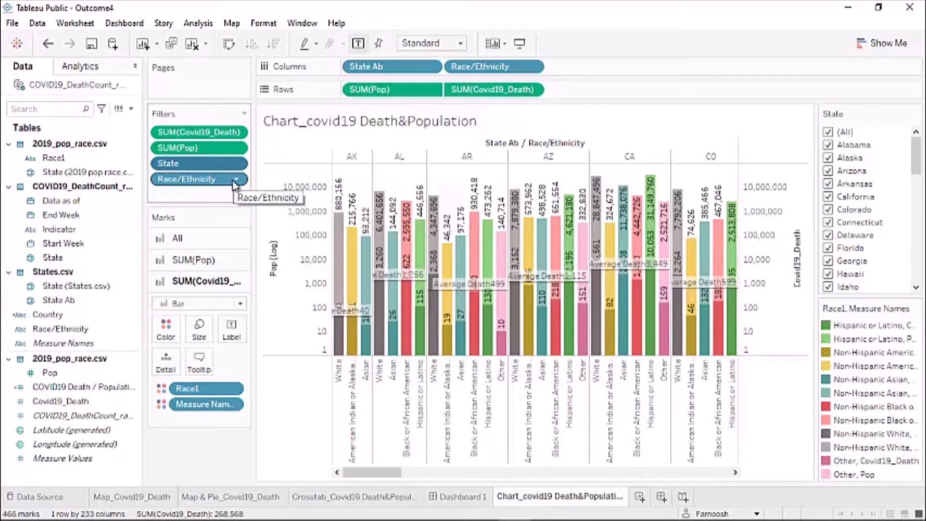
pyautogui.click(236, 180)
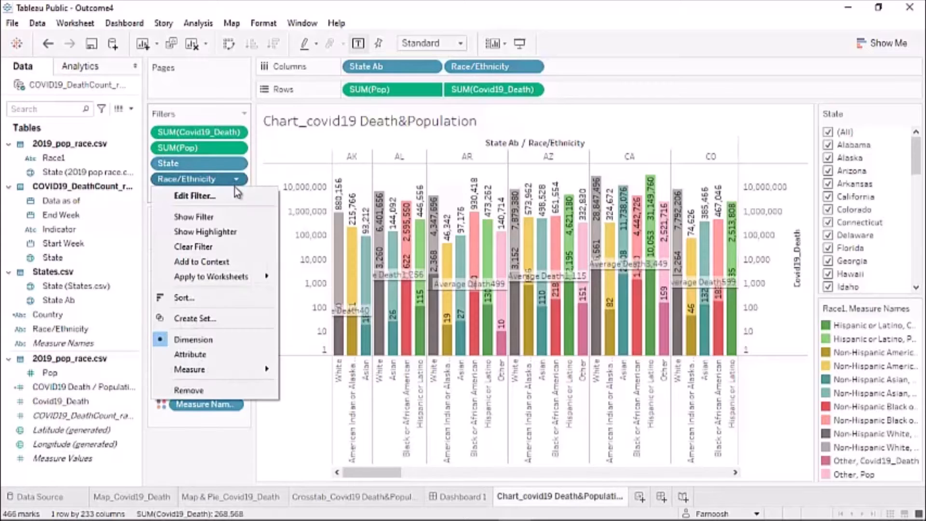
pyautogui.click(197, 218)
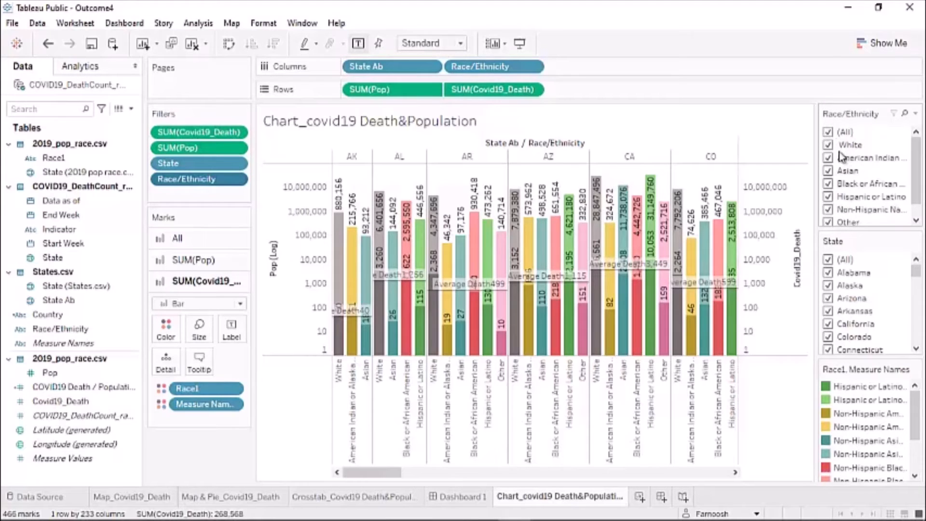
# Change both the Race/Ethnicity and State filter controls to Multiple Values (dropdown).
pyautogui.click(915, 113)
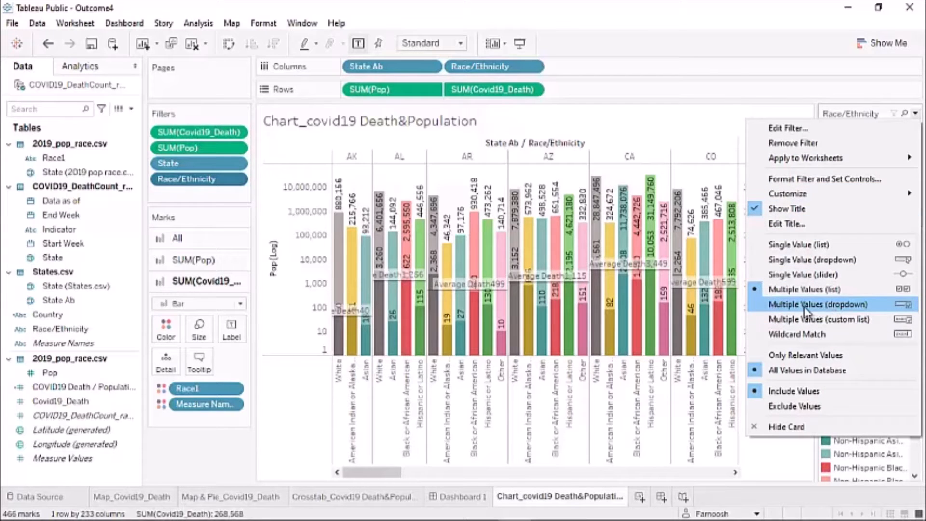
pyautogui.click(841, 309)
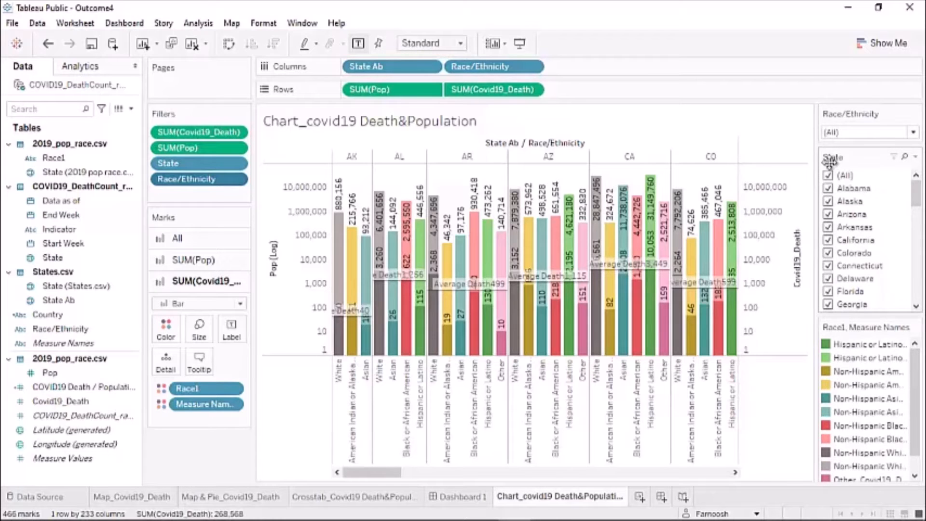
pyautogui.click(915, 157)
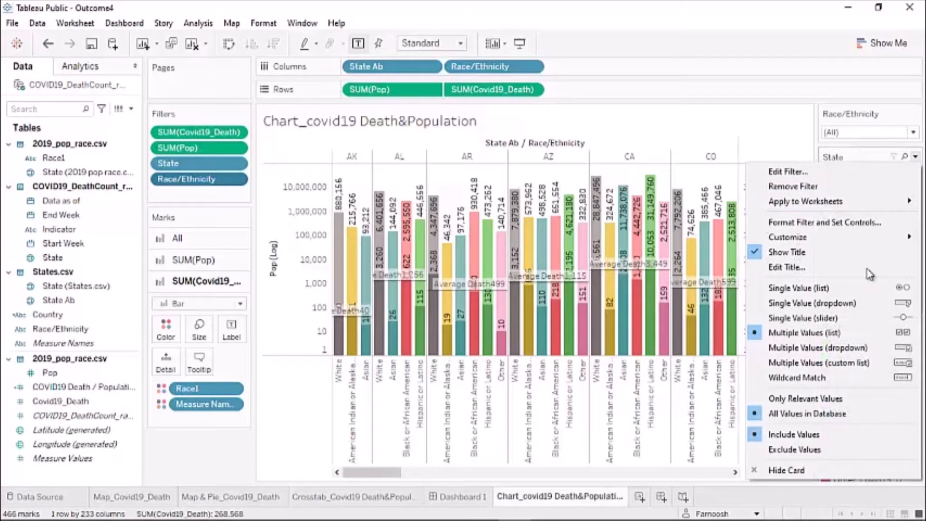
pyautogui.click(785, 348)
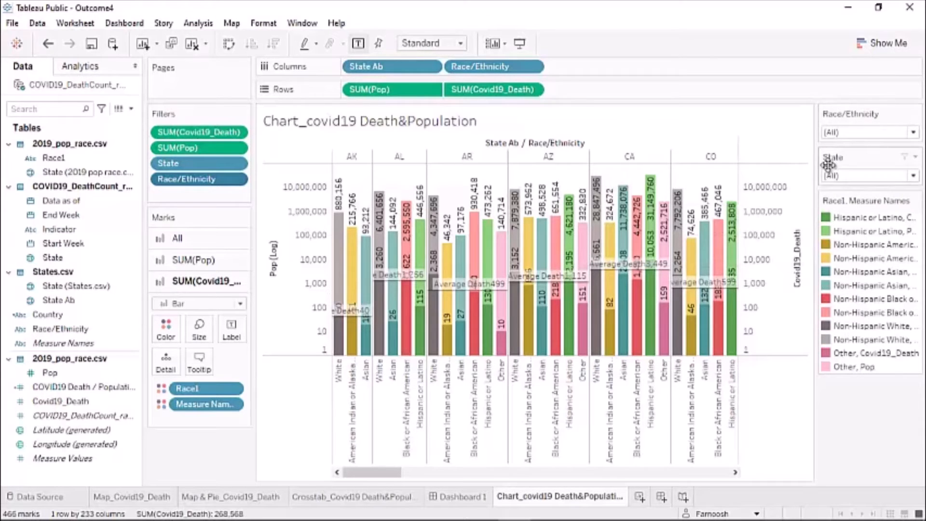
pyautogui.click(913, 176)
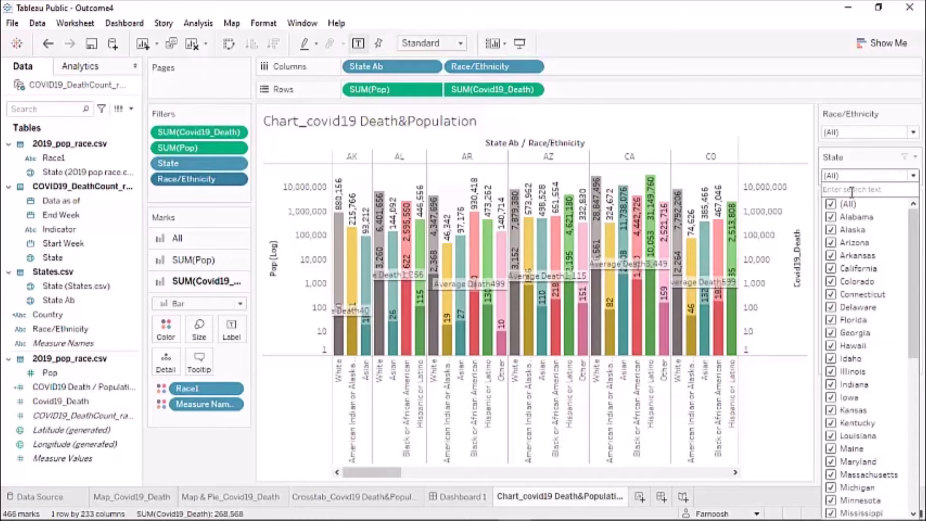
pyautogui.write('Texs')
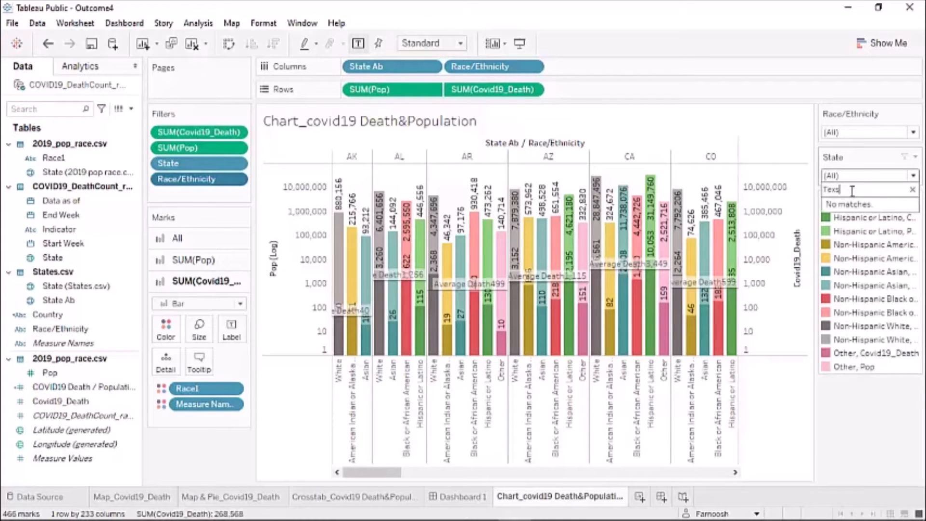
pyautogui.click(846, 175)
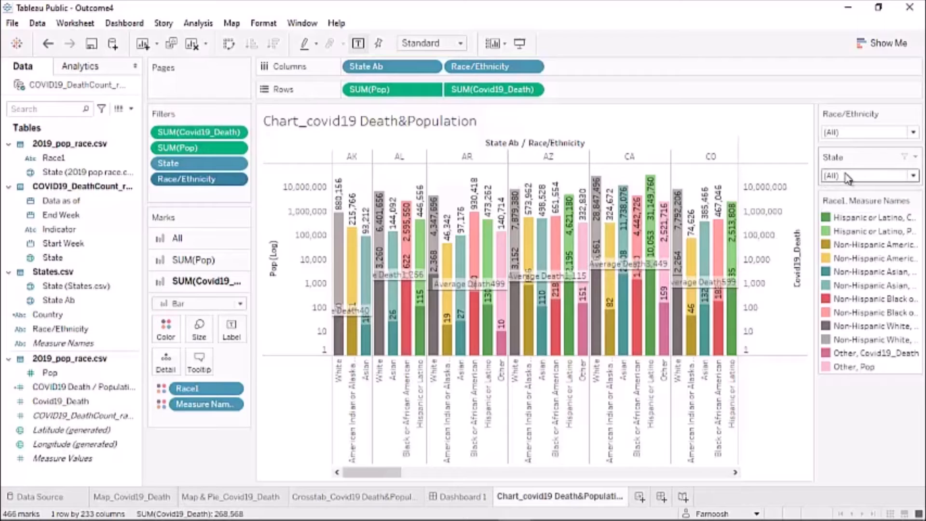
# Clear all states in the State filter and select only Texas.
pyautogui.click(914, 175)
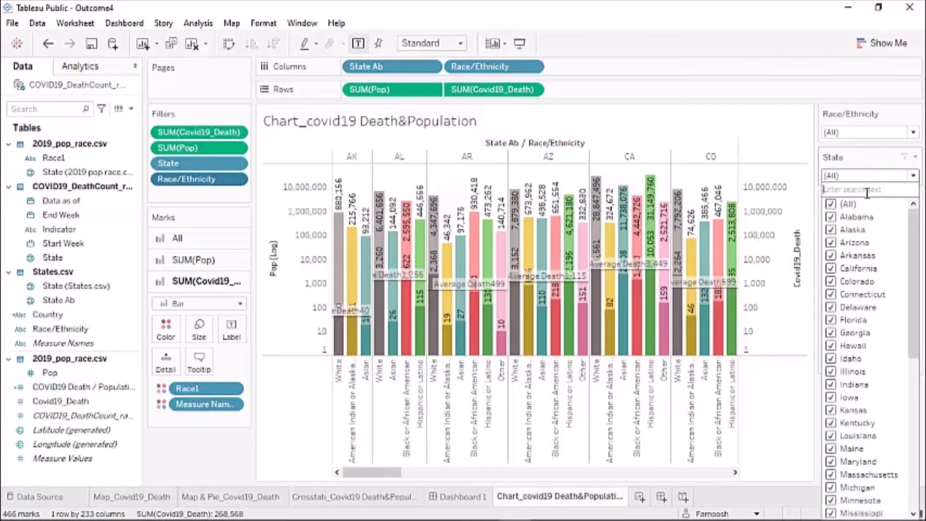
pyautogui.click(831, 204)
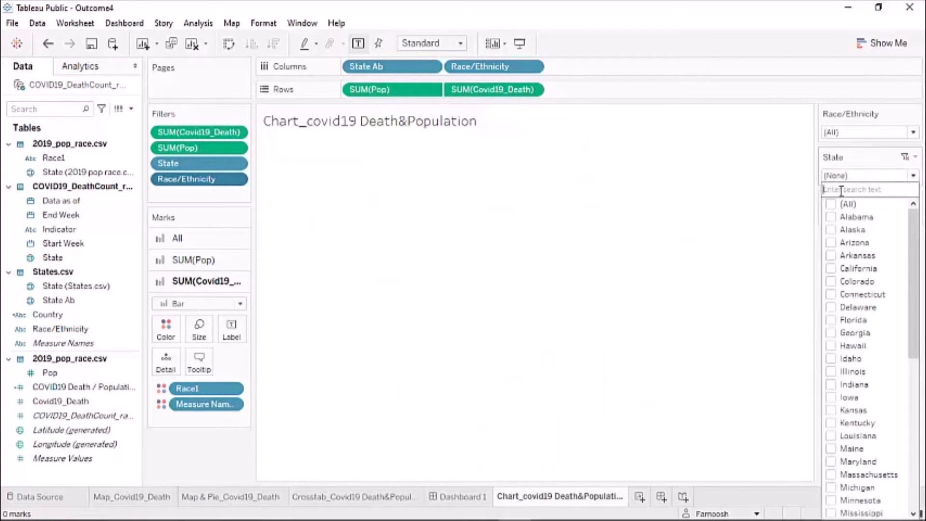
pyautogui.write('Texas')
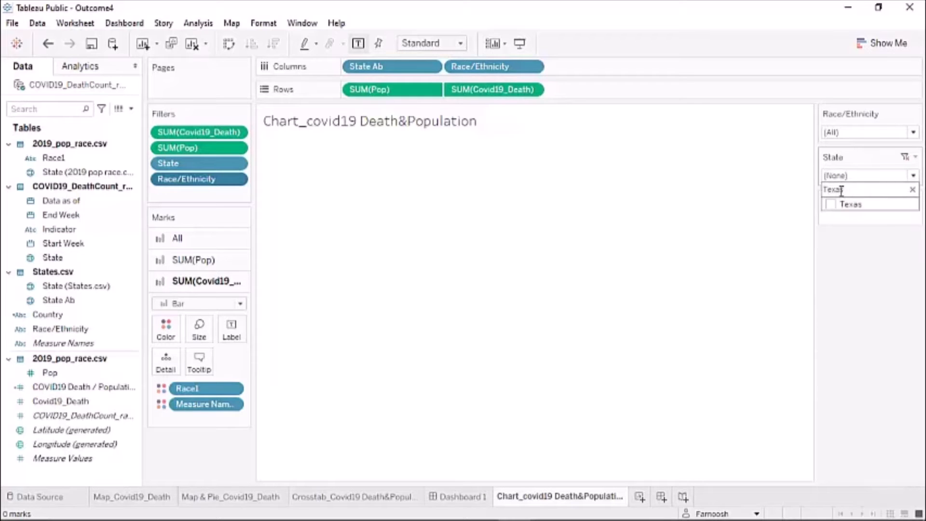
pyautogui.click(830, 204)
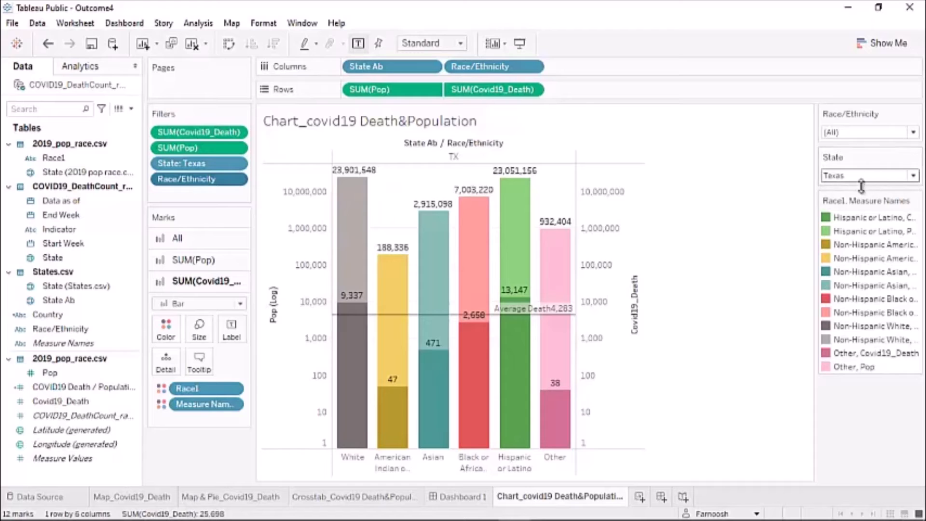
# Add California and North Carolina to the State filter selection.
pyautogui.click(913, 176)
pyautogui.click(857, 190)
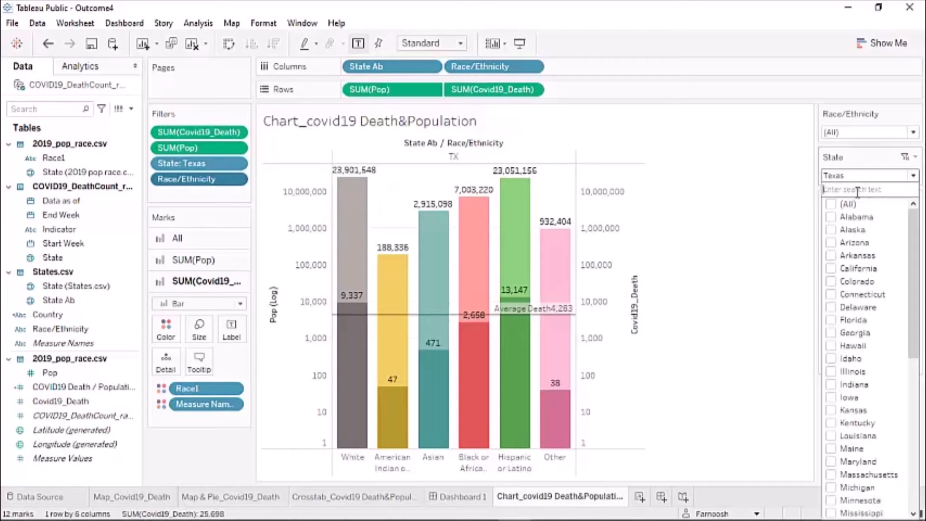
pyautogui.write('Ca')
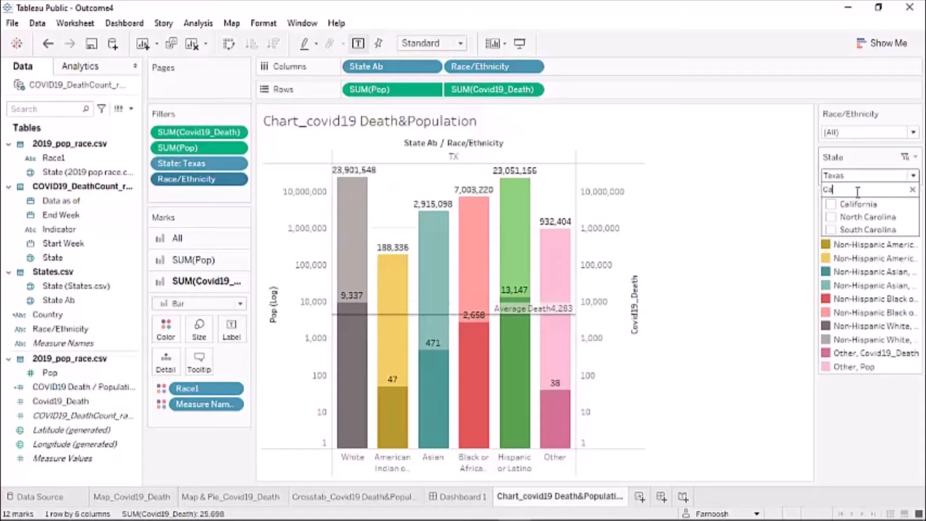
pyautogui.click(831, 204)
pyautogui.click(831, 218)
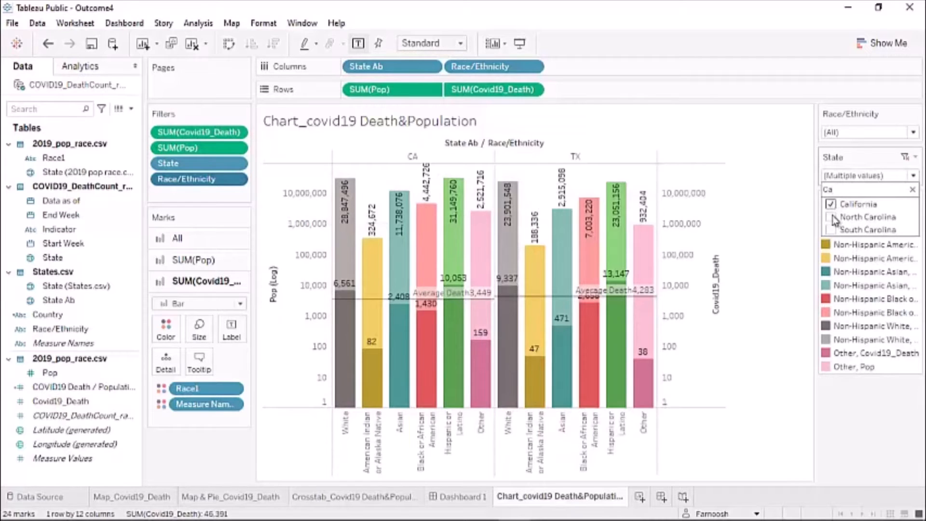
pyautogui.click(803, 177)
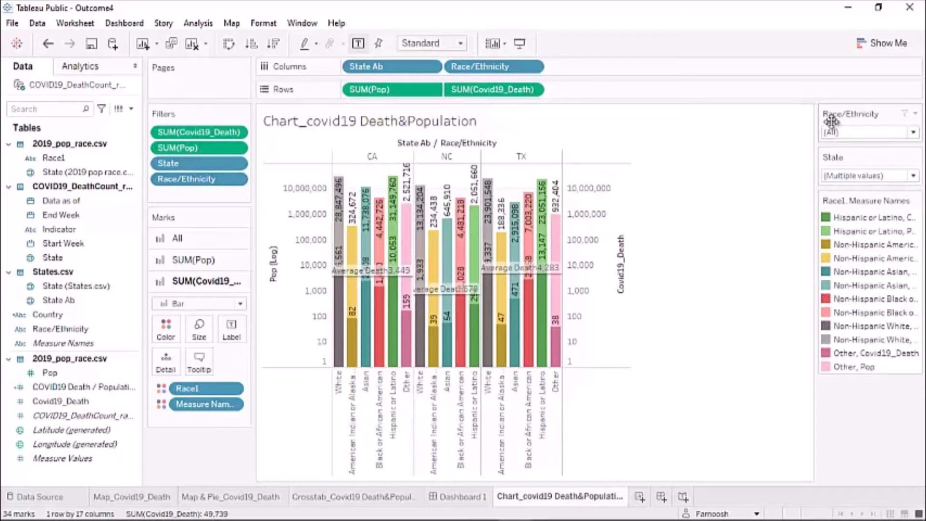
# Limit the Race/Ethnicity filter to White and American Indian or Alaska Native.
pyautogui.click(913, 133)
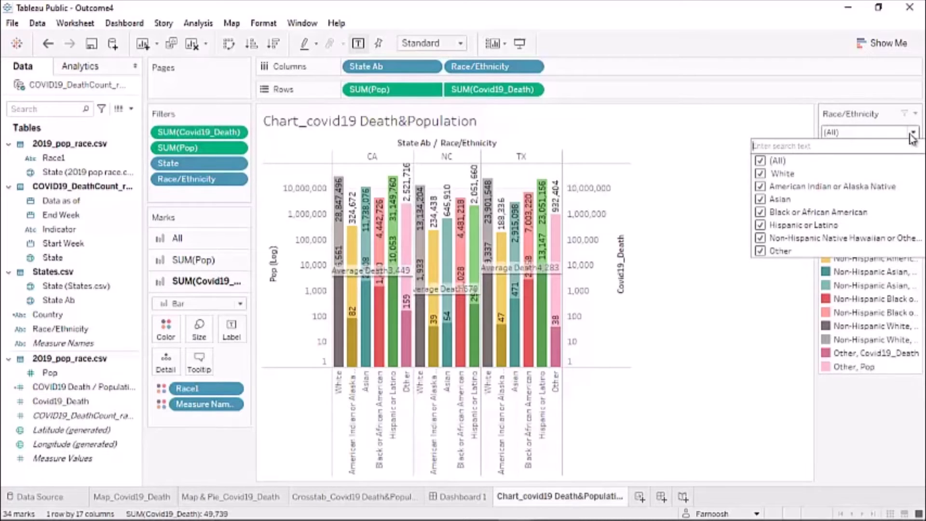
pyautogui.click(771, 163)
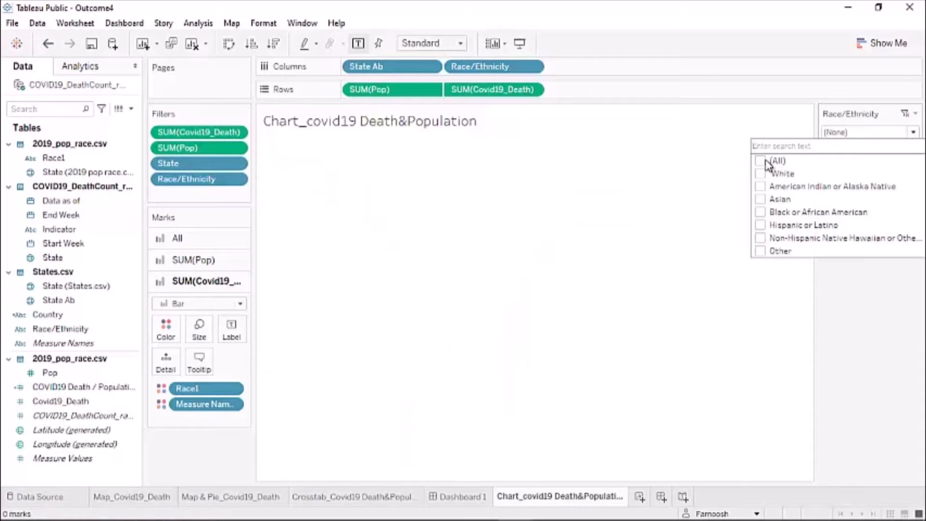
pyautogui.click(762, 172)
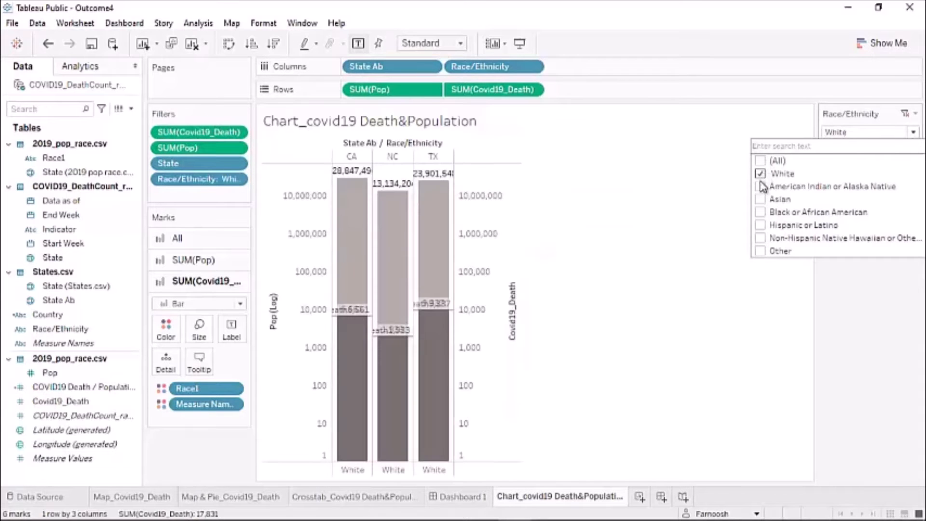
pyautogui.click(761, 187)
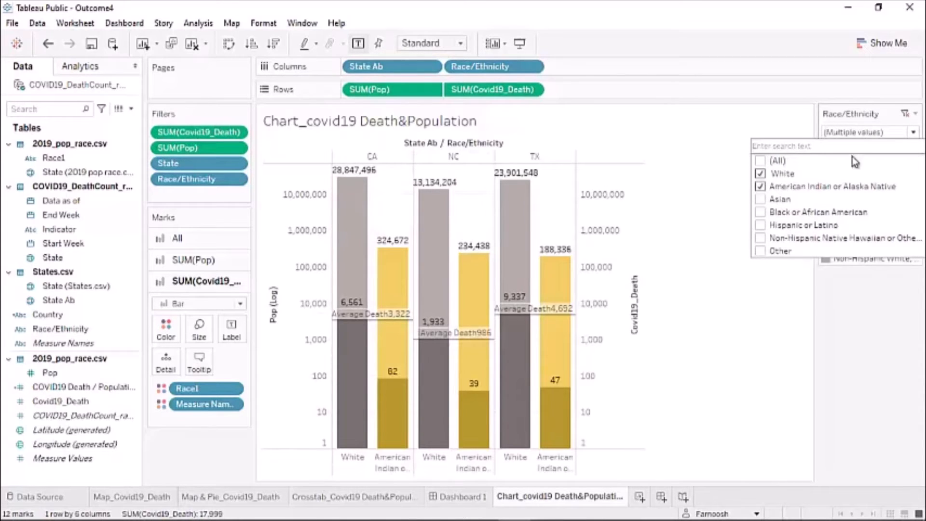
pyautogui.click(676, 137)
pyautogui.moveTo(379, 265)
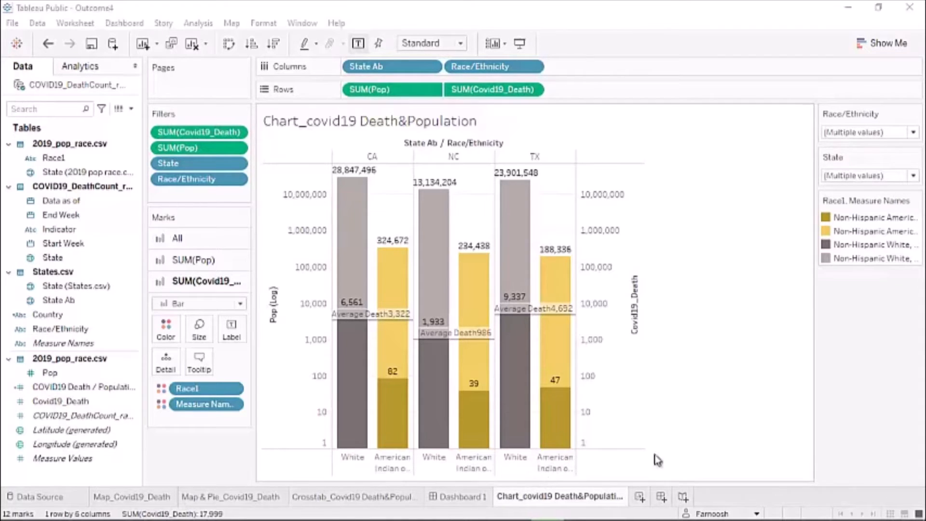
# Create a new story and place Dashboard 1 in its first story point.
pyautogui.click(682, 497)
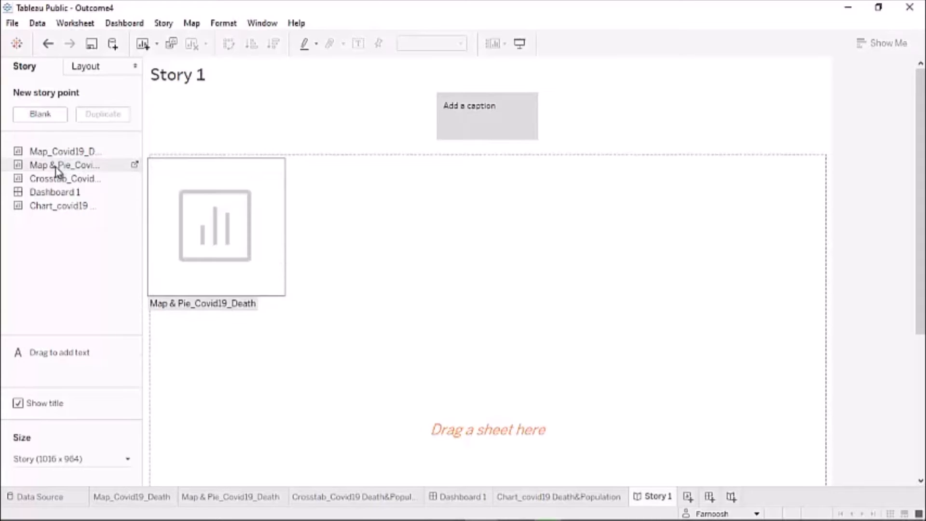
pyautogui.moveTo(28, 193); pyautogui.dragTo(397, 258)
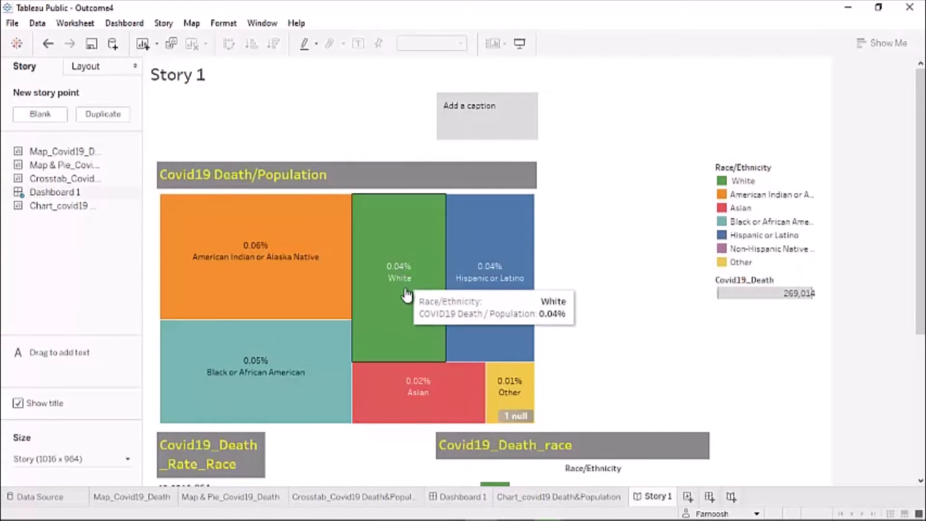
pyautogui.scroll(-1, 405, 304)
pyautogui.scroll(1, 406, 313)
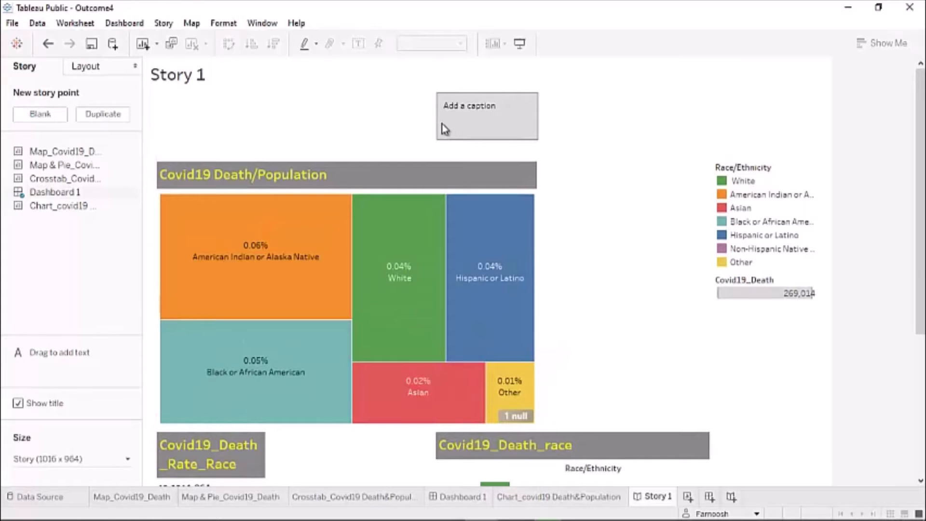
# Caption the first story point "Covid19 Death Based on Race/Ethnicity".
pyautogui.moveTo(441, 128)
pyautogui.click(475, 109)
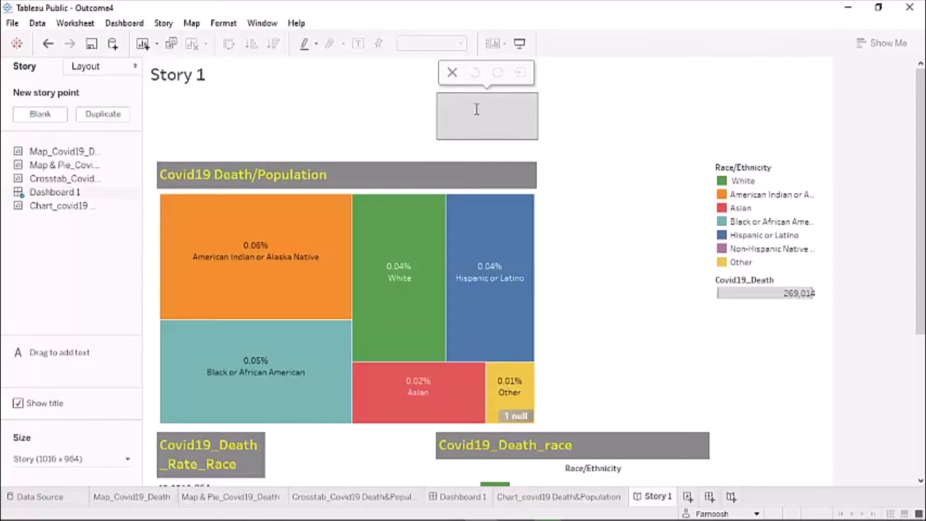
pyautogui.write('Covid19 Death Based on Race/Ethn')
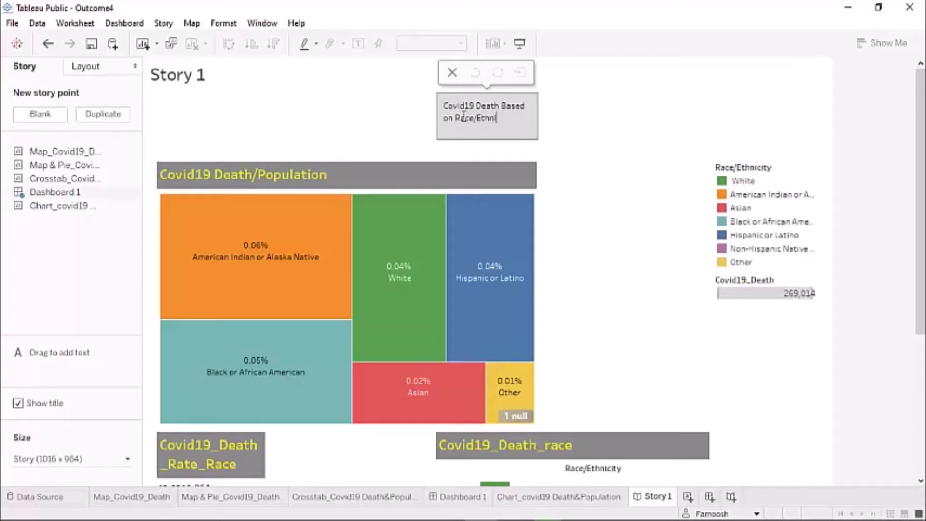
pyautogui.write('icity')
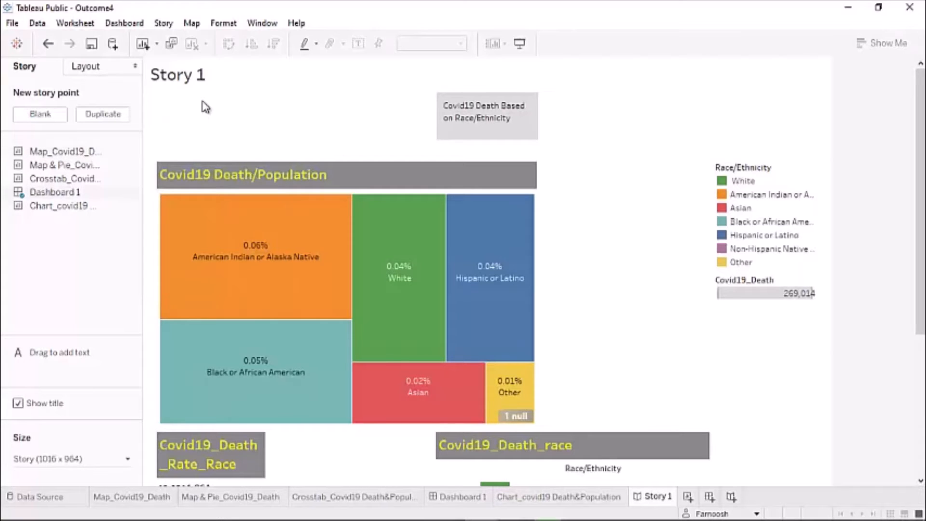
# Add a second, blank story point and place the Map & Pie_Covid19_Death sheet in it.
pyautogui.click(30, 120)
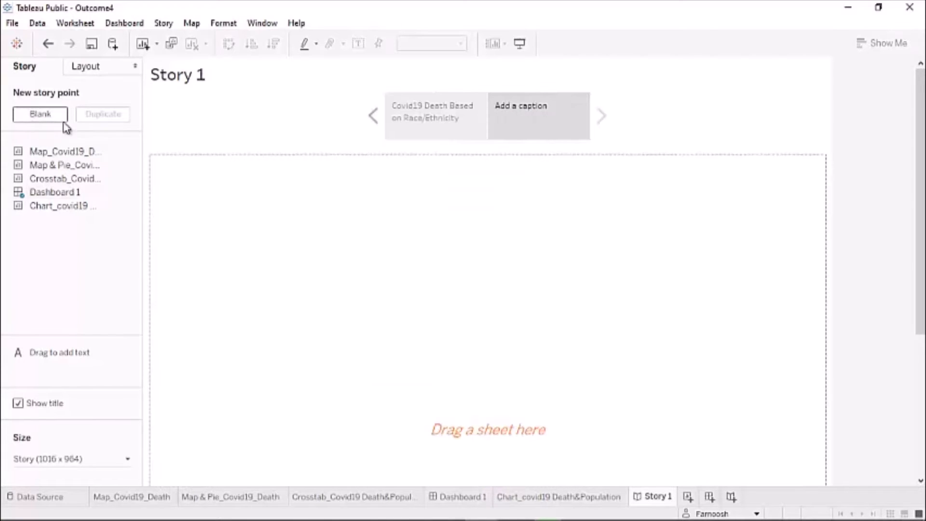
pyautogui.moveTo(70, 170)
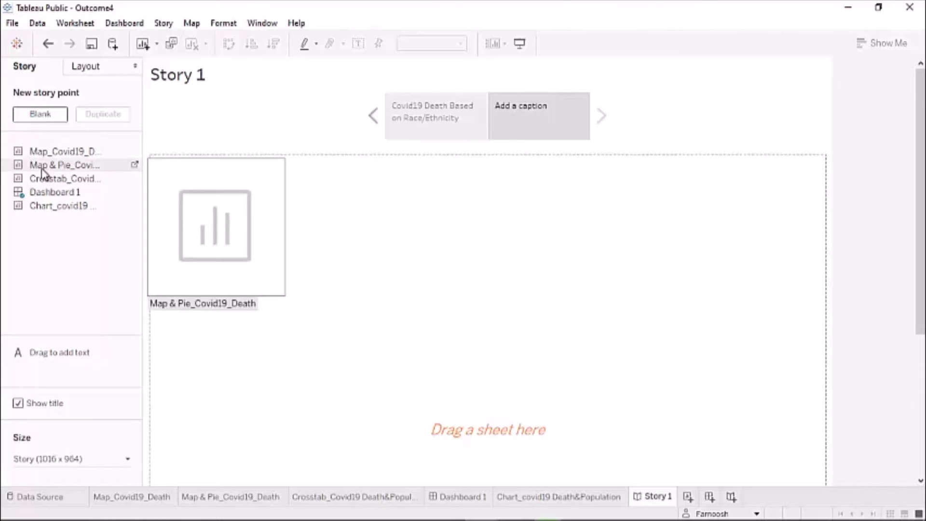
pyautogui.moveTo(41, 167); pyautogui.dragTo(338, 221)
# Caption the second story point "Rate of Covid19 Death to Population".
pyautogui.doubleClick(510, 106)
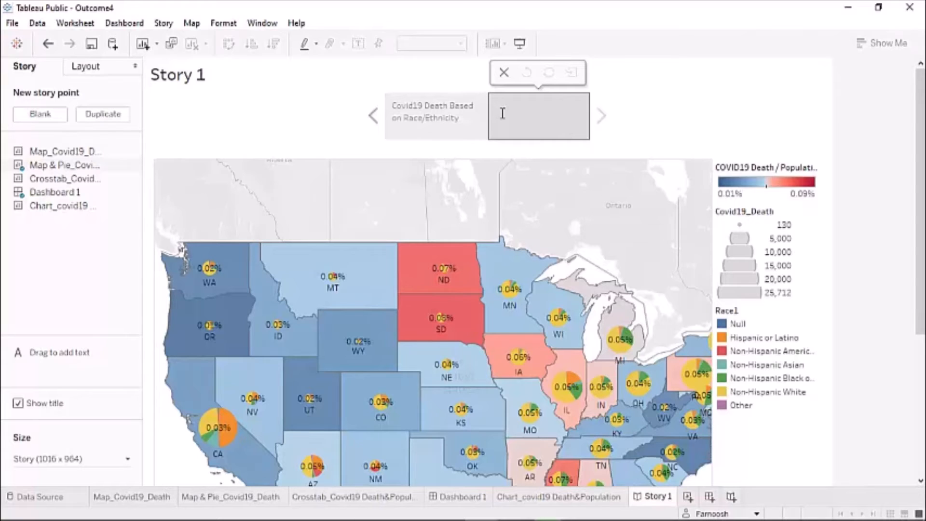
pyautogui.write('Rac')
pyautogui.write('e of')
pyautogui.write(' Covid19')
pyautogui.write(' Death')
pyautogui.write(' to')
pyautogui.write(' Population')
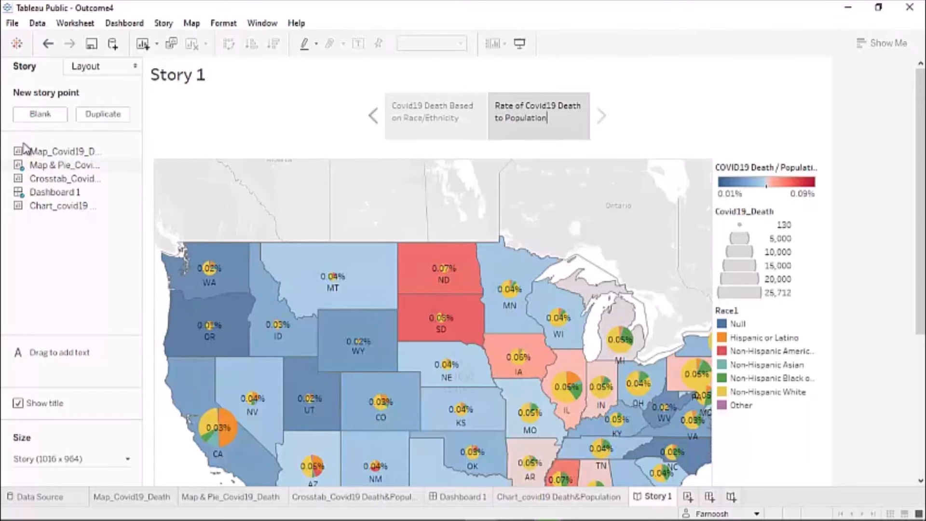
# Add a third, blank story point and place the Chart_covid19 Death&Population sheet in it.
pyautogui.moveTo(33, 166)
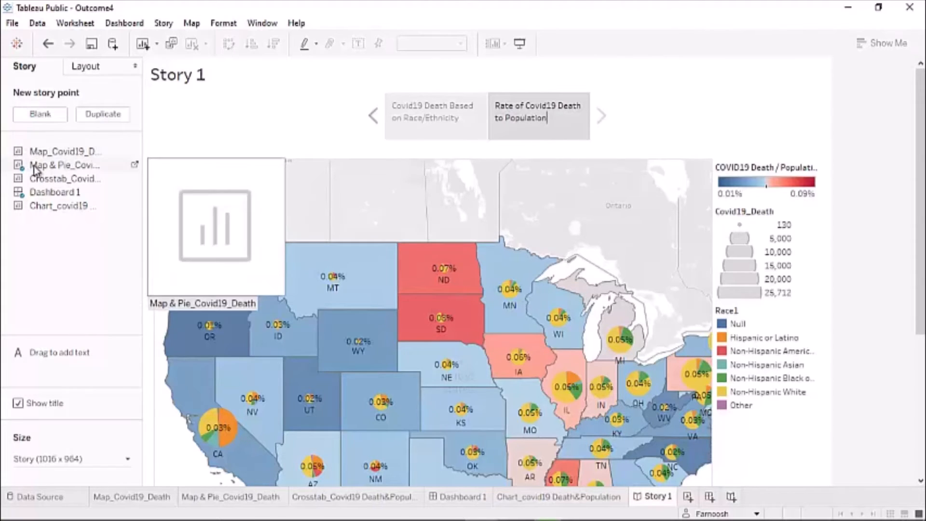
pyautogui.click(28, 117)
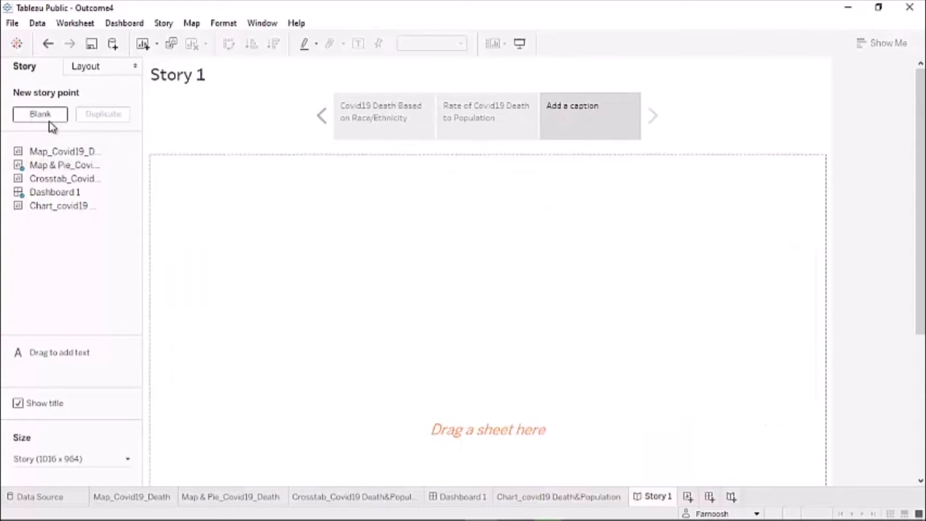
pyautogui.moveTo(48, 212)
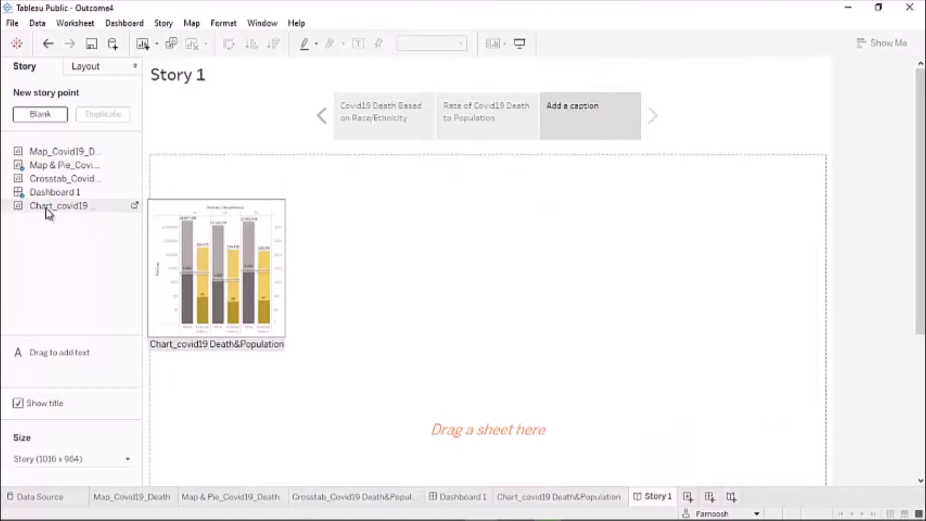
pyautogui.moveTo(42, 208); pyautogui.dragTo(357, 256)
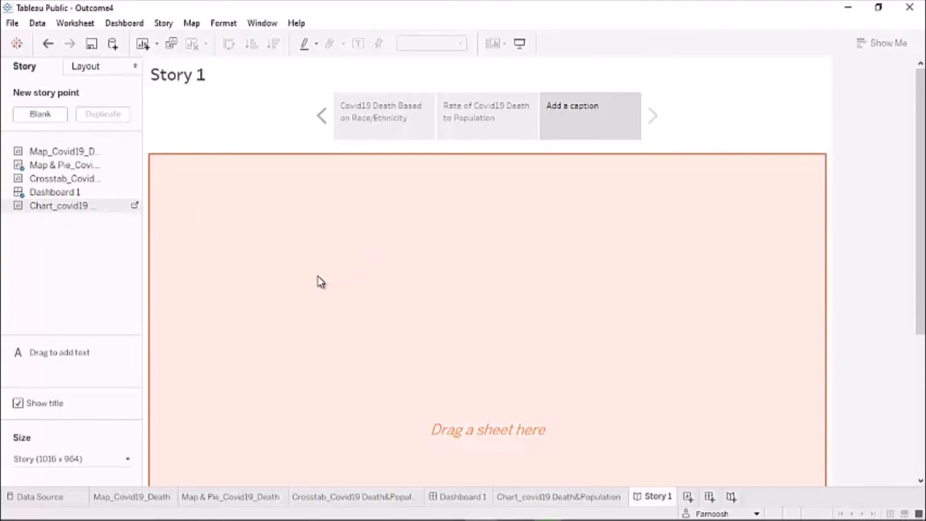
pyautogui.moveTo(321, 282); pyautogui.dragTo(376, 239)
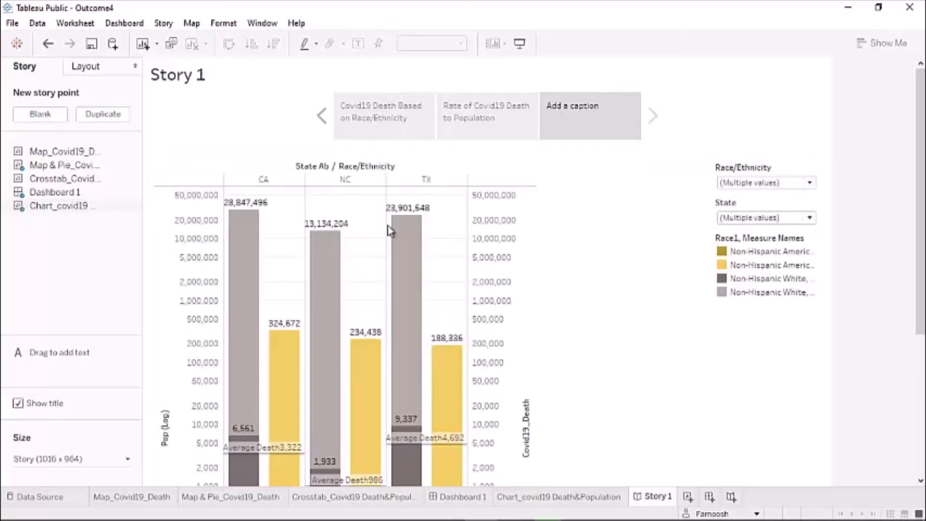
# Caption the third story point "The count of Covid19 Death and Population for each Race and State".
pyautogui.doubleClick(580, 103)
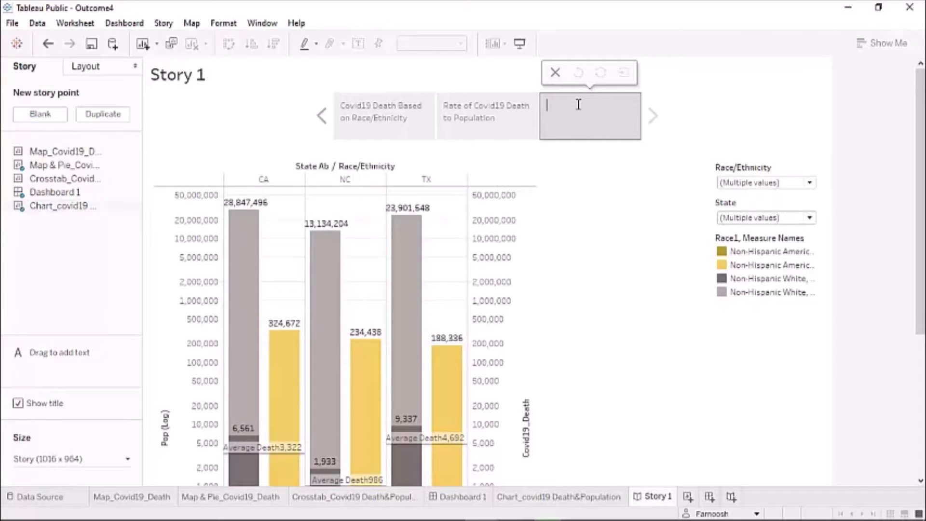
pyautogui.write('The count of Covid19')
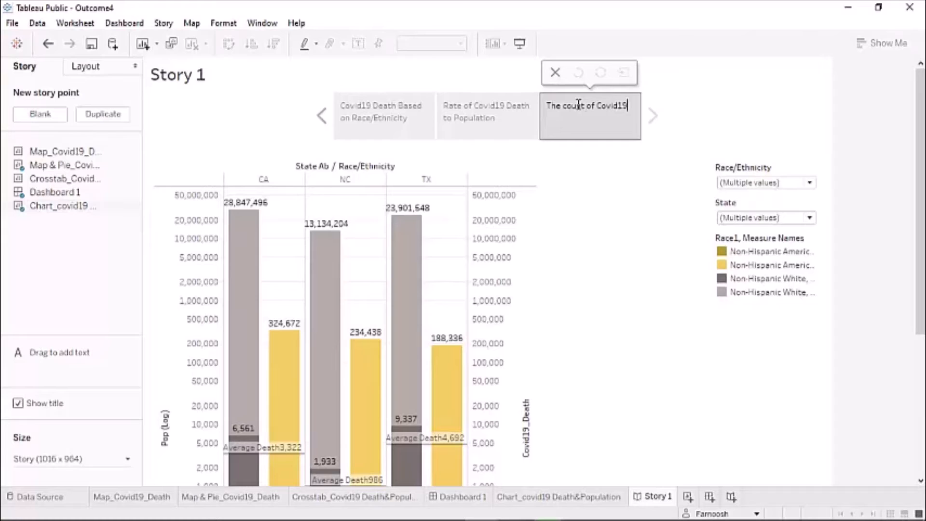
pyautogui.write(' Death and Populatio')
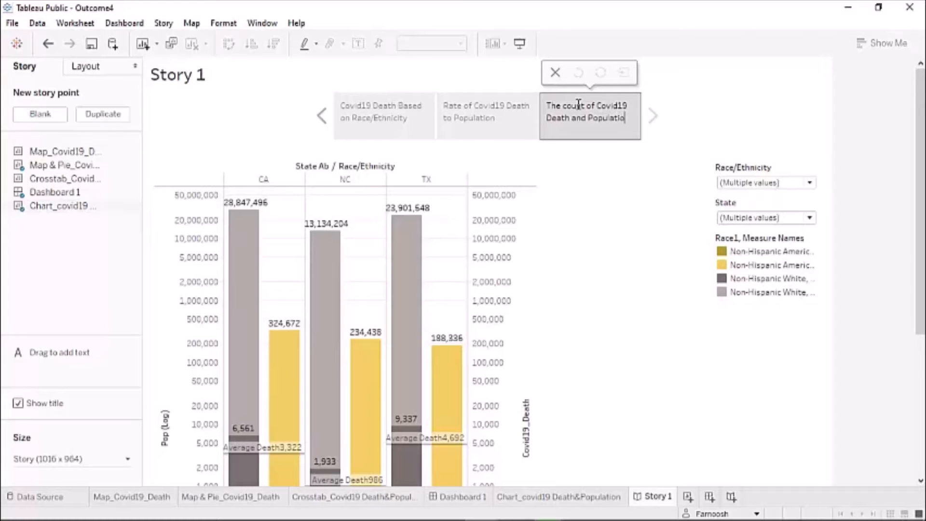
pyautogui.write('n')
pyautogui.write(' for eac')
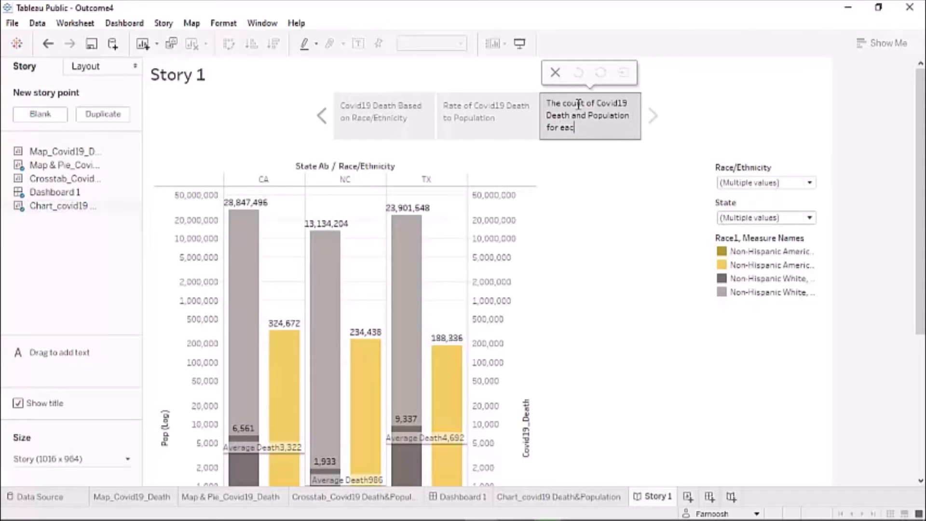
pyautogui.write('h Race and State')
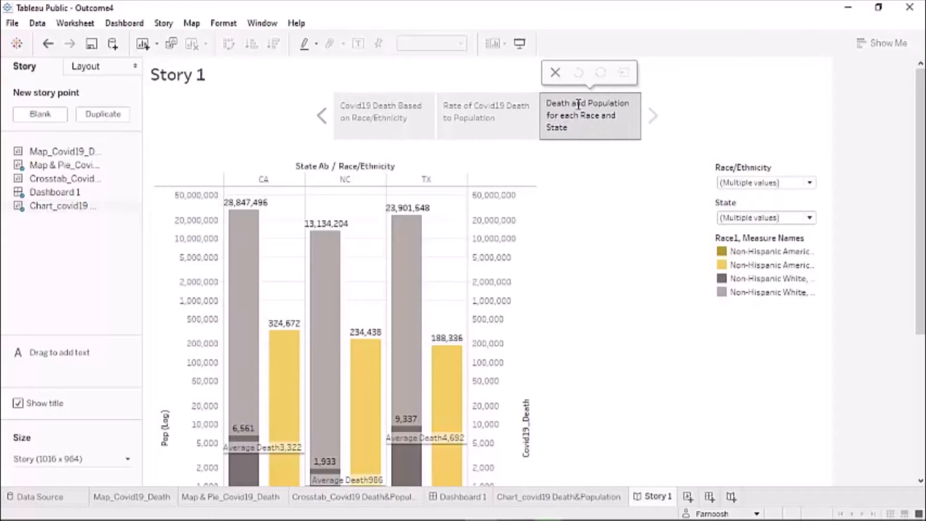
pyautogui.click(246, 149)
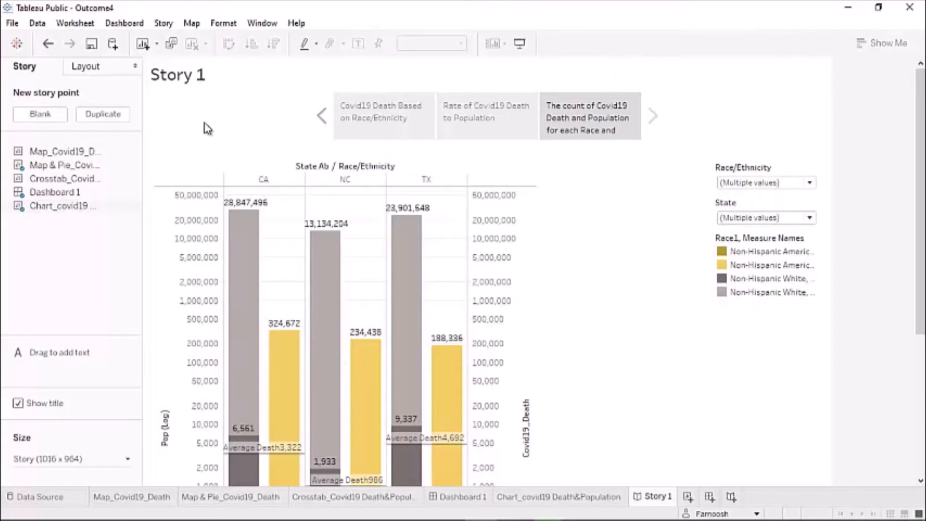
# Replace the story's sheet-name title with the text "Covid19 Death".
pyautogui.rightClick(178, 83)
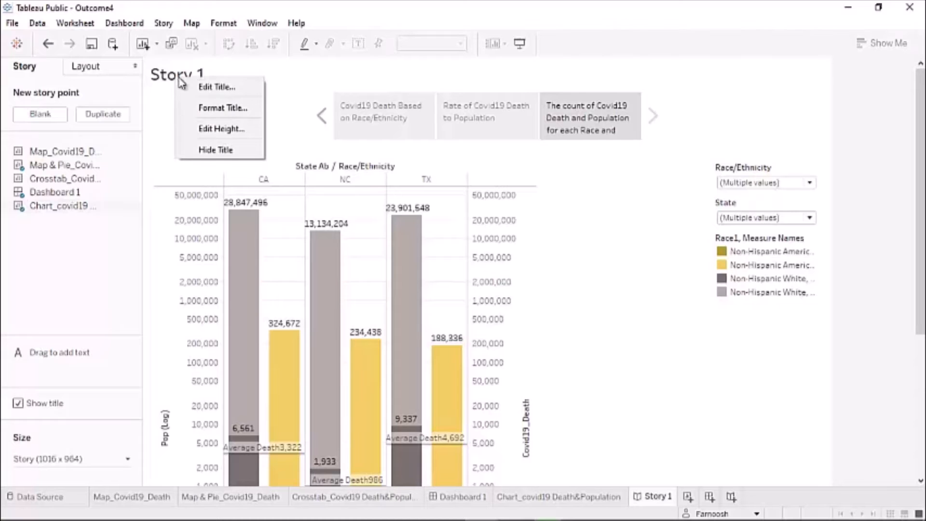
pyautogui.click(227, 88)
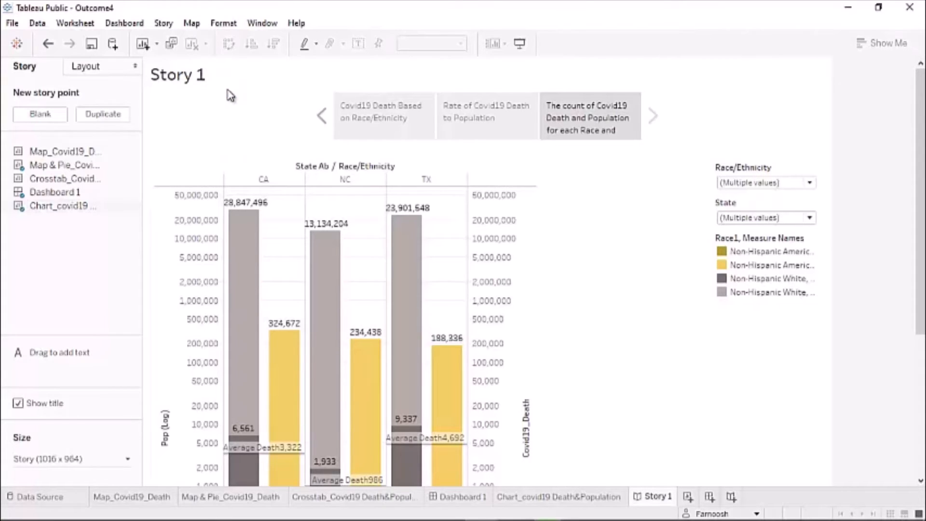
pyautogui.moveTo(403, 208); pyautogui.dragTo(266, 225)
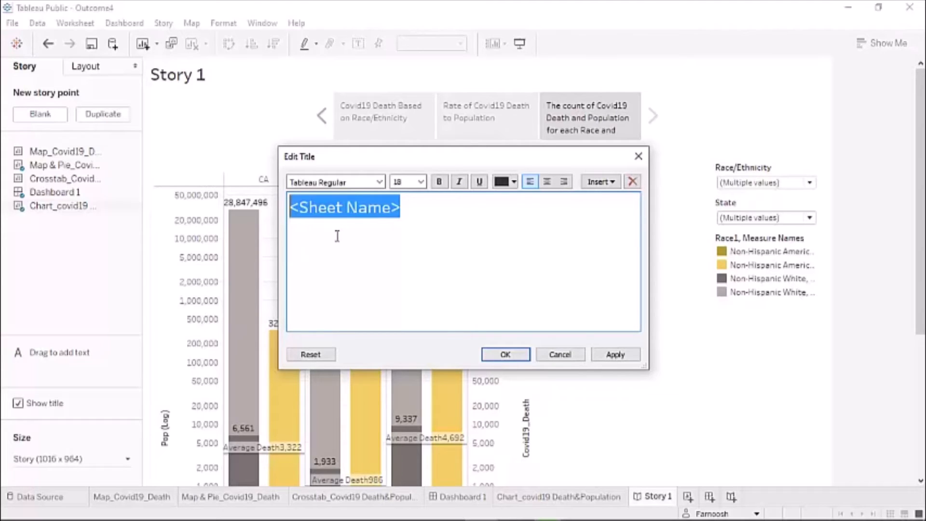
pyautogui.write('Co')
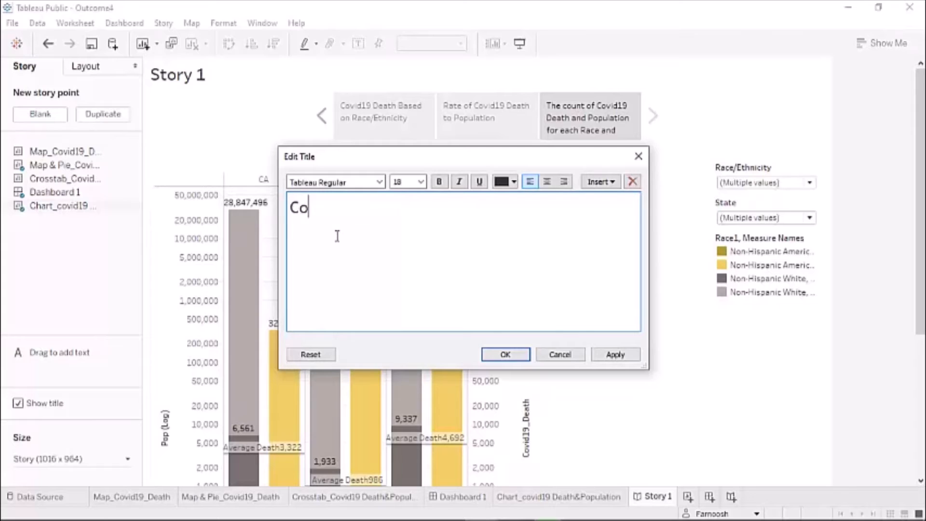
pyautogui.write('vid19')
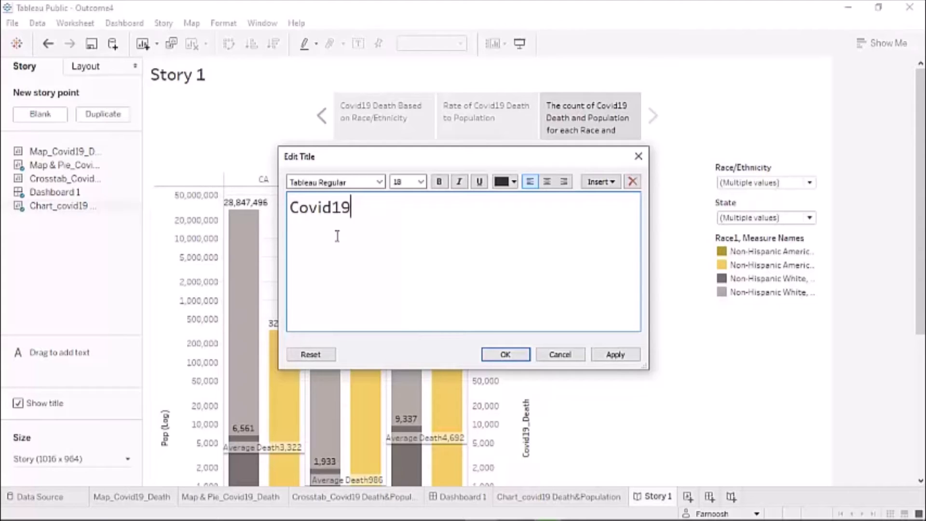
pyautogui.write(' Death')
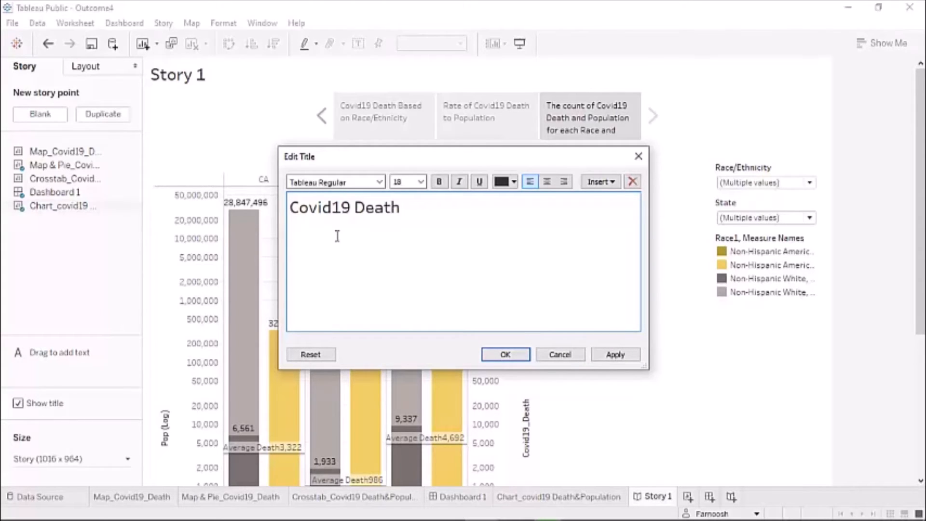
# Format the story title as bold, red and centered, and apply the title changes.
pyautogui.moveTo(407, 205); pyautogui.dragTo(296, 208)
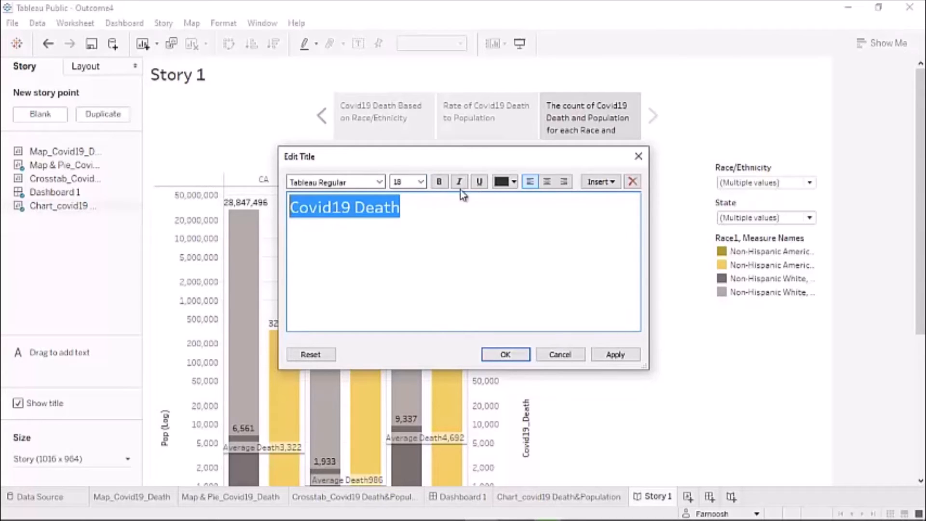
pyautogui.click(440, 184)
pyautogui.click(513, 182)
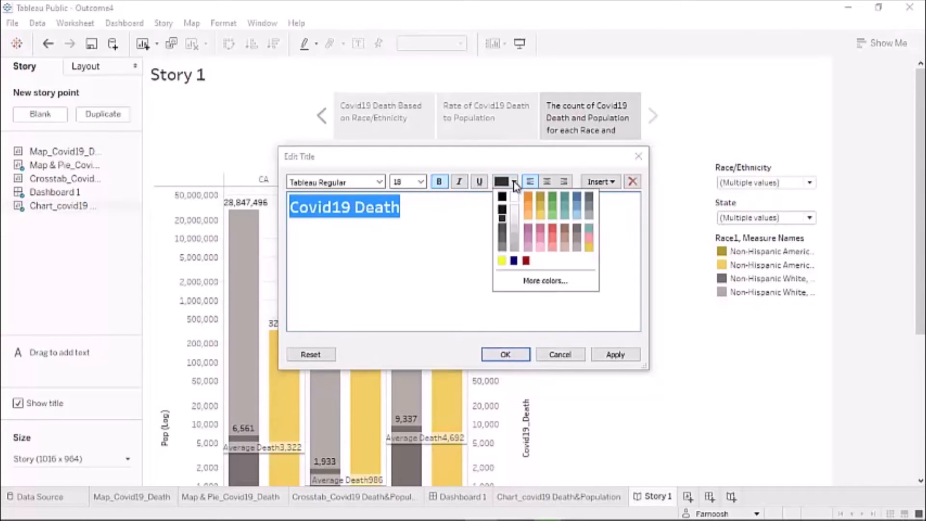
pyautogui.click(553, 234)
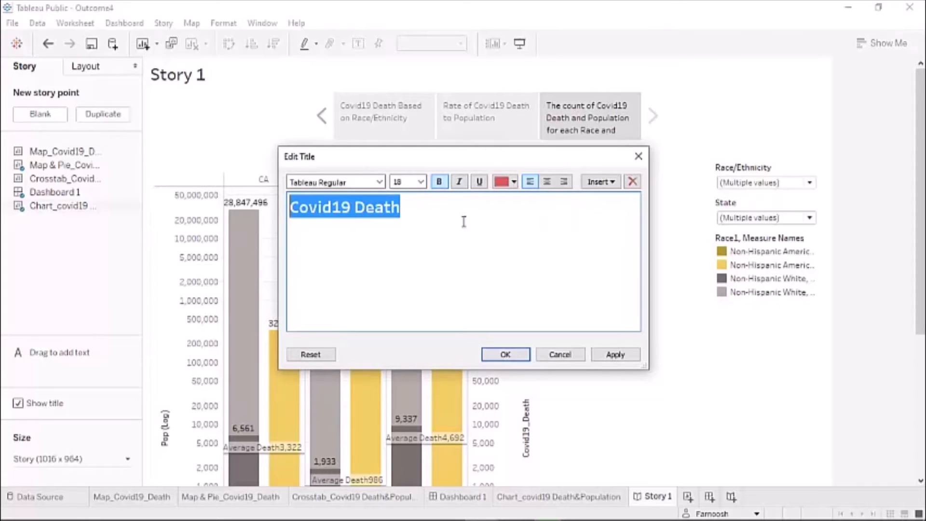
pyautogui.click(546, 181)
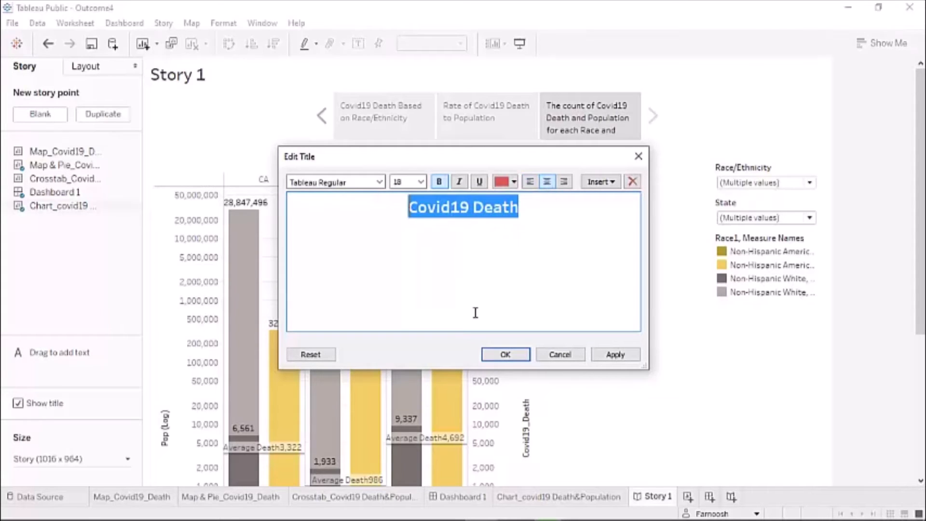
pyautogui.click(505, 356)
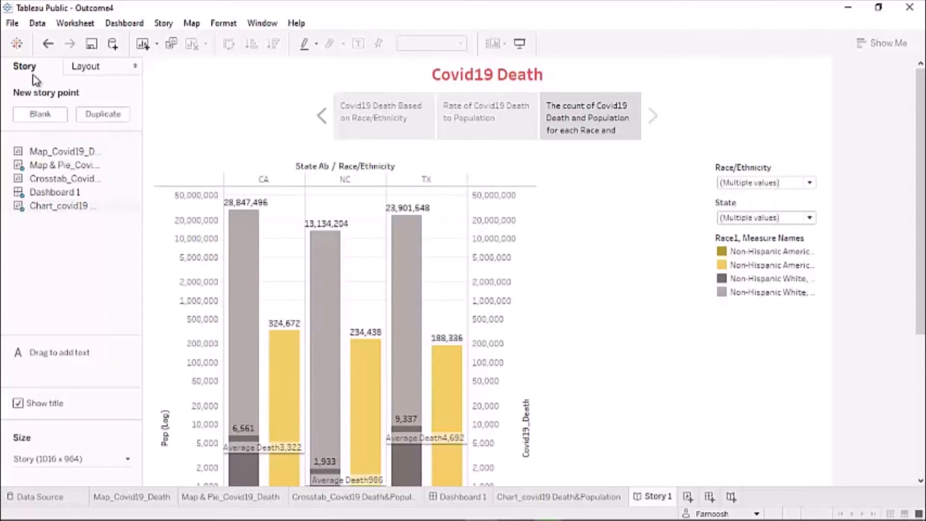
# Try the Numbers, Dots and Arrows only navigator styles for the story, and restore Caption boxes.
pyautogui.click(83, 71)
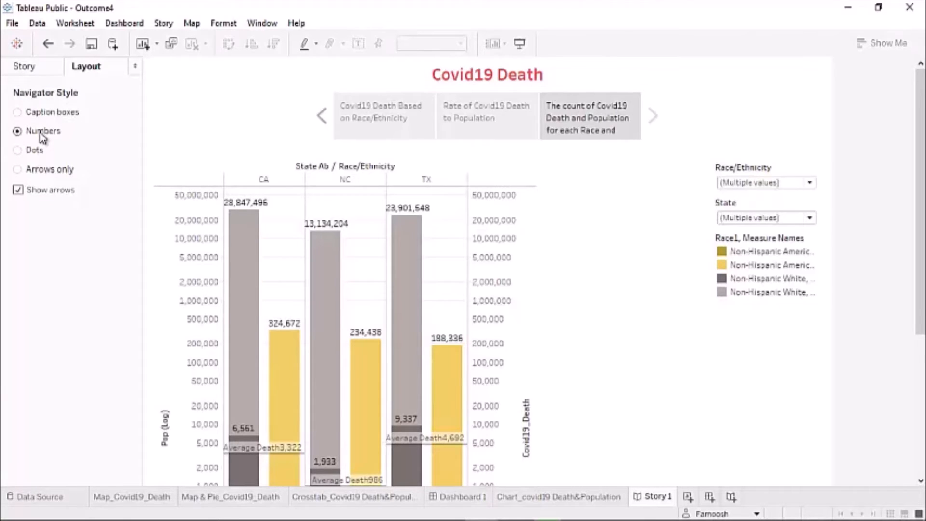
pyautogui.click(34, 150)
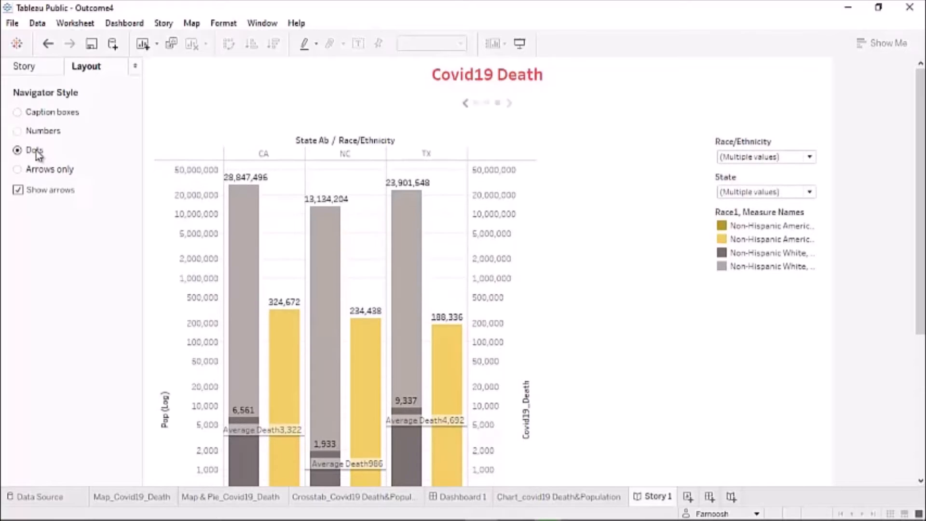
pyautogui.click(36, 167)
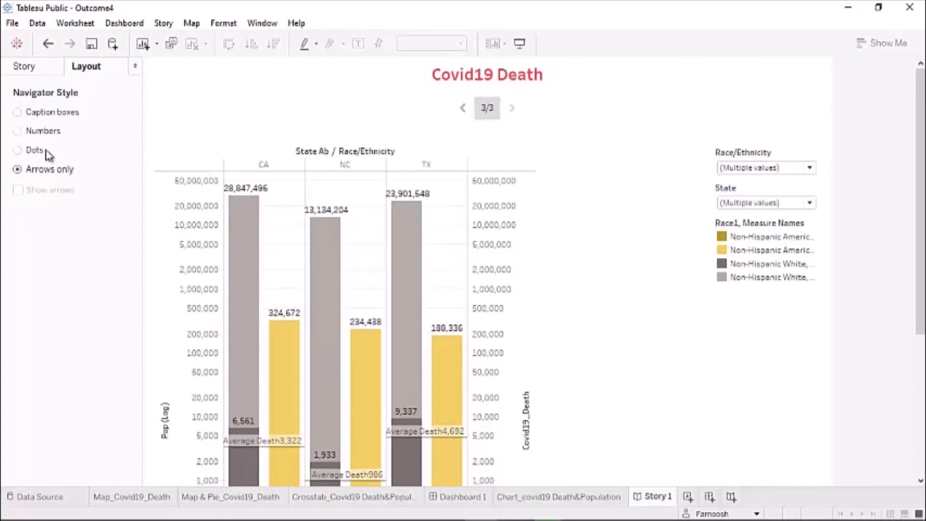
pyautogui.click(32, 116)
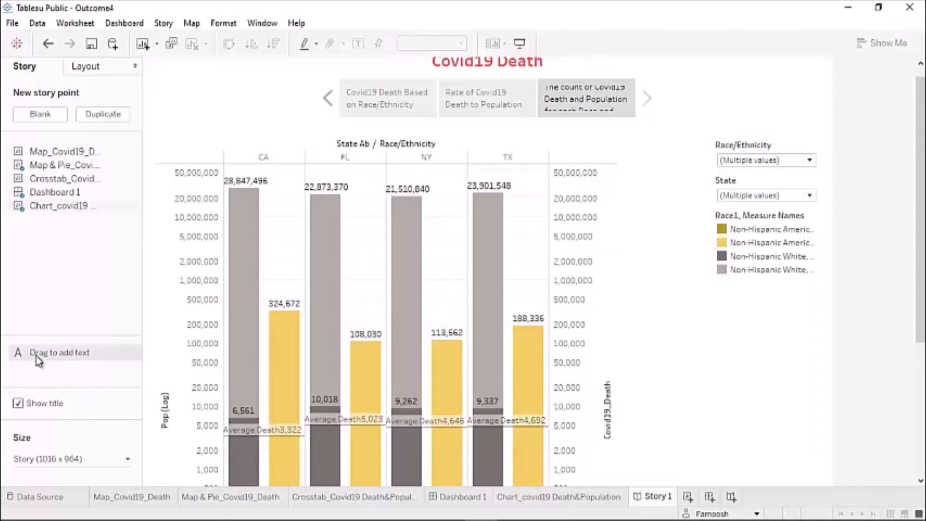
# Add a text box over the third story point's chart reading "The Average Death in Florida is highest among other states".
pyautogui.moveTo(36, 357); pyautogui.dragTo(535, 304)
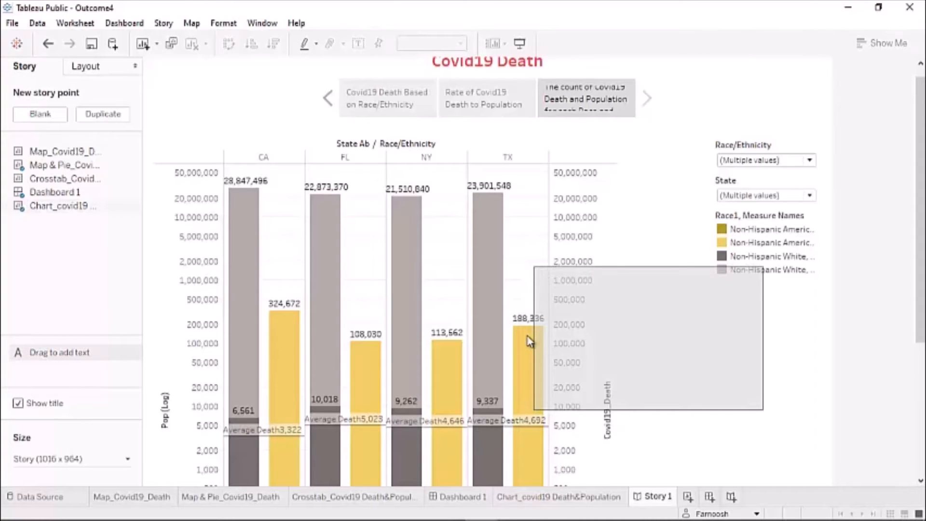
pyautogui.moveTo(530, 341); pyautogui.dragTo(531, 341)
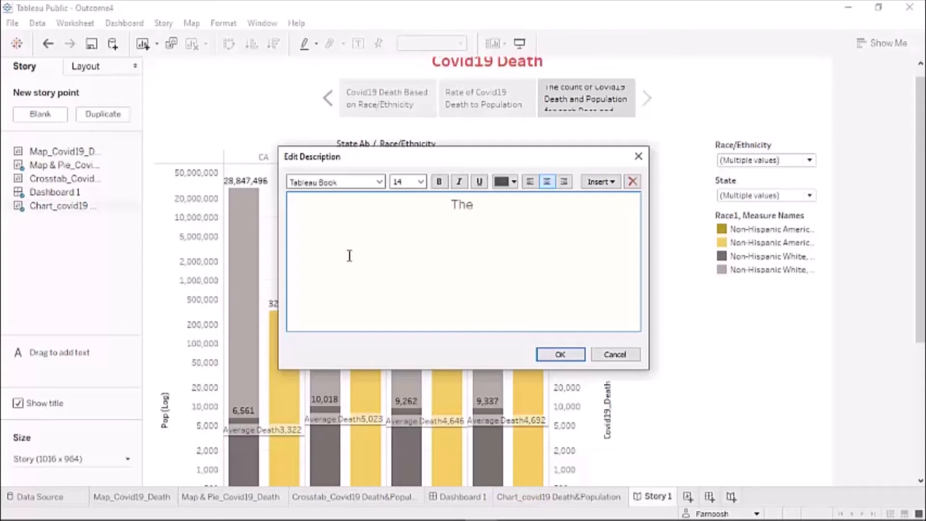
pyautogui.write('verage ')
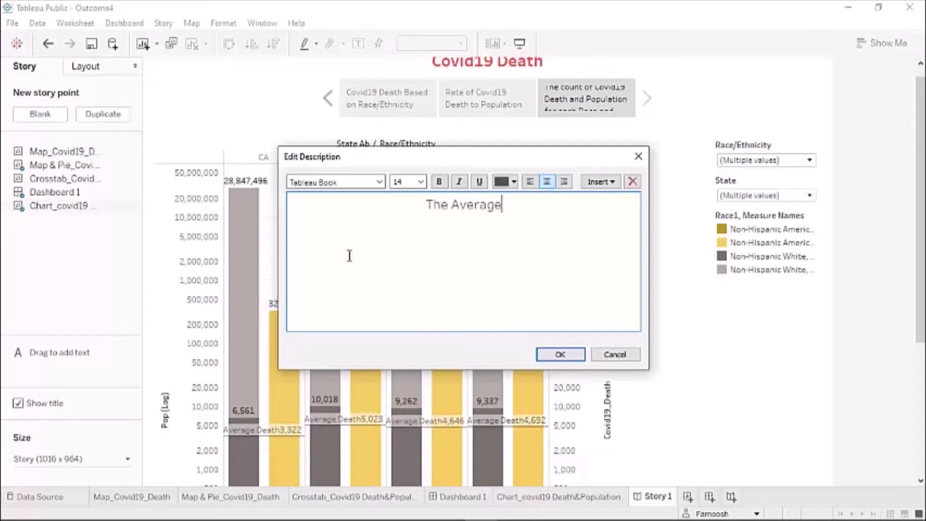
pyautogui.write('Death i')
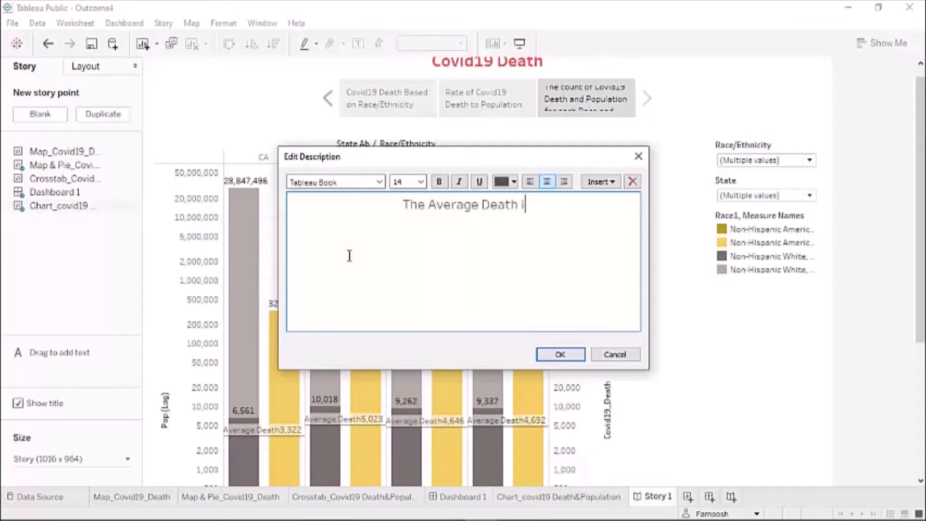
pyautogui.write('n Flor')
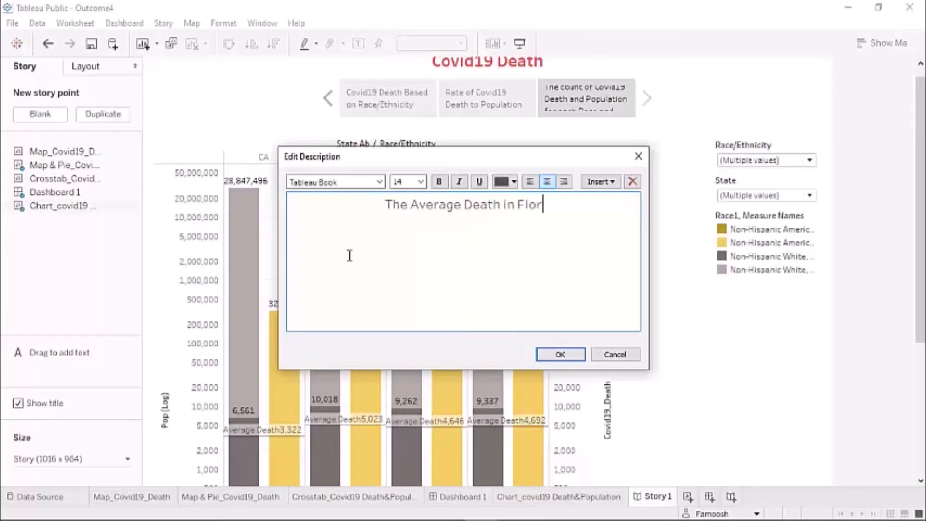
pyautogui.write('ida')
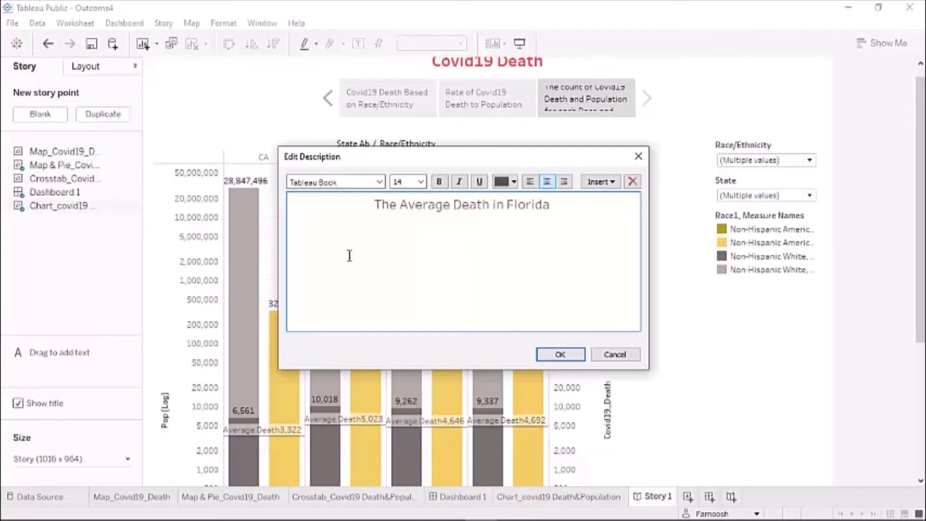
pyautogui.write(' is')
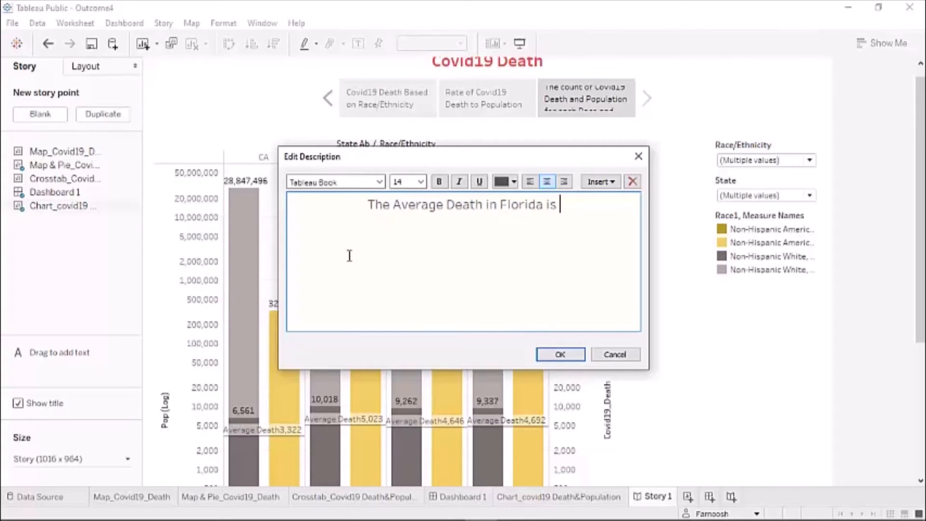
pyautogui.write(' highest')
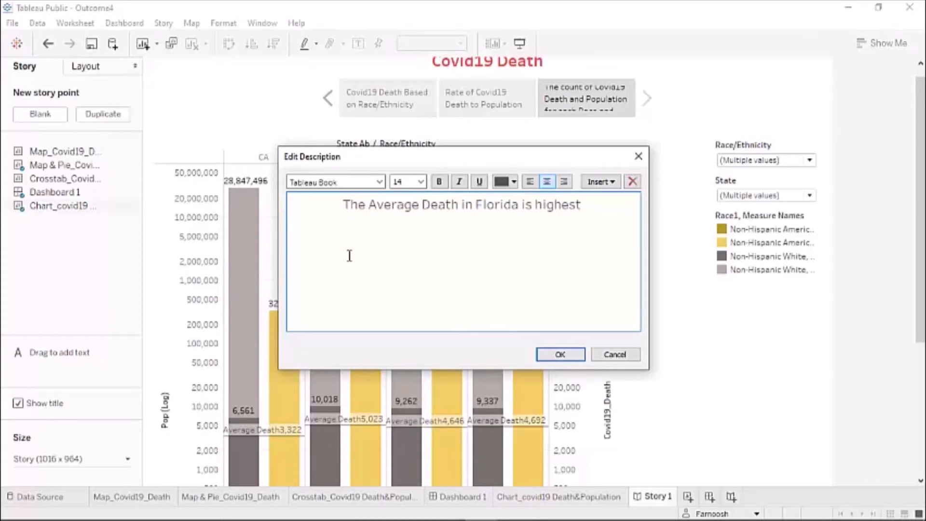
pyautogui.write(' among')
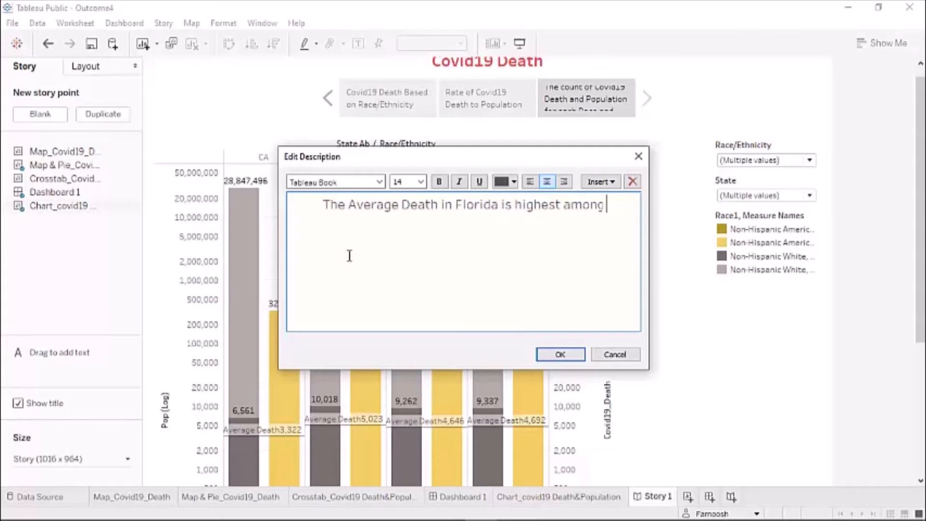
pyautogui.write(' other sta')
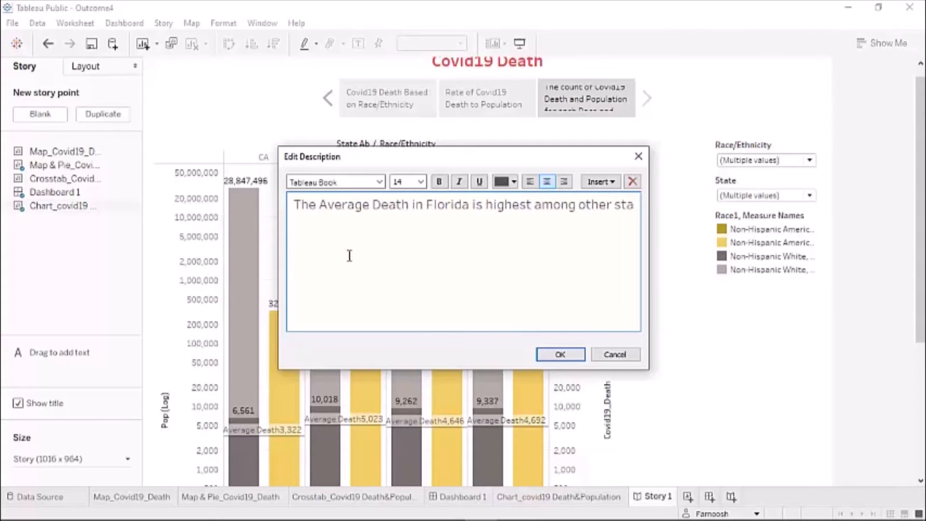
pyautogui.write('tes')
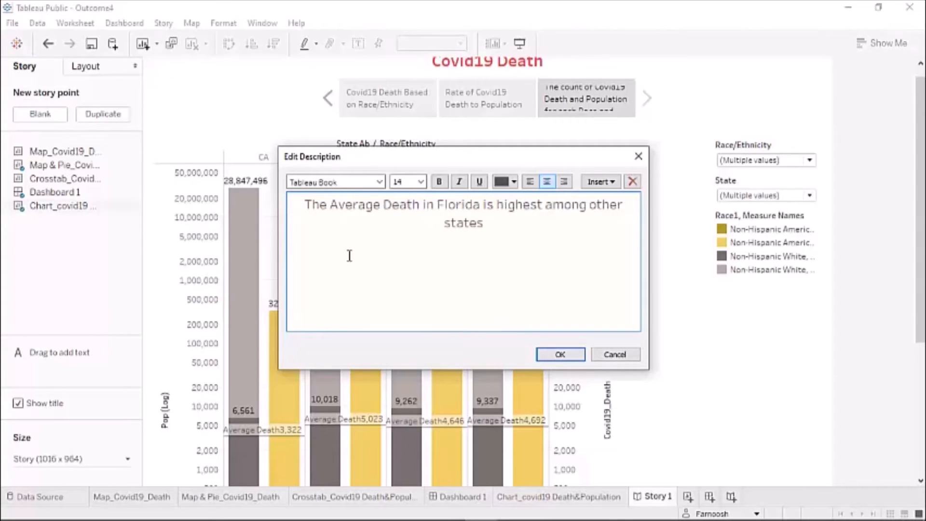
pyautogui.click(562, 355)
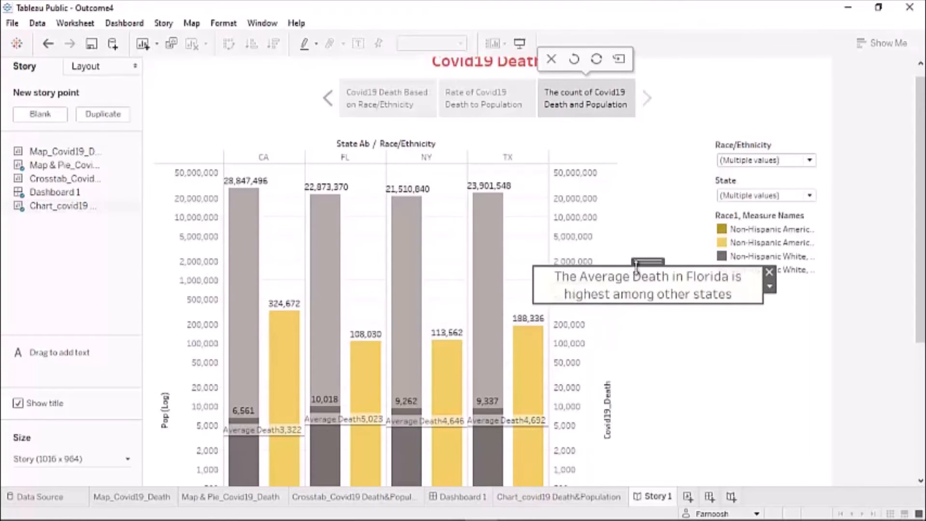
# Move the Florida text box just below the colour legend, and enlarge the navigator caption boxes to fit the third caption's full text.
pyautogui.moveTo(660, 265); pyautogui.dragTo(729, 282)
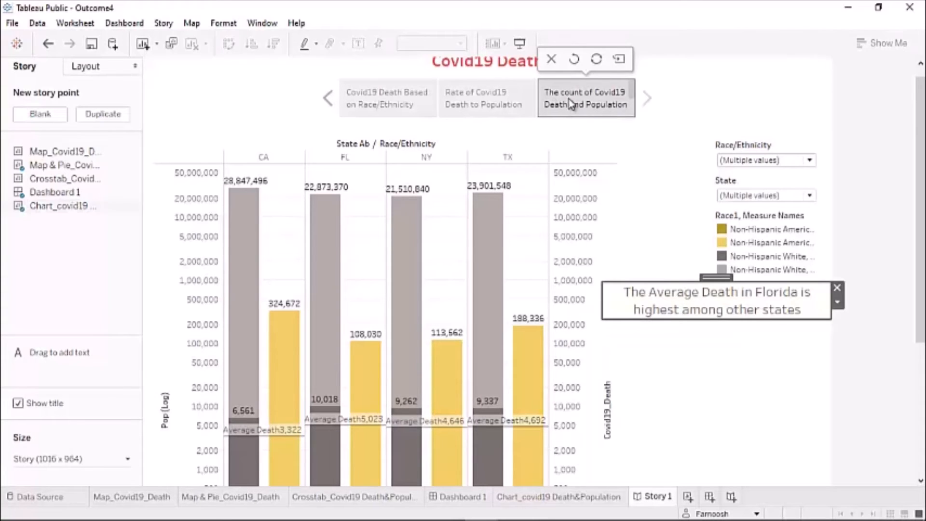
pyautogui.moveTo(633, 98)
pyautogui.mouseDown()
pyautogui.moveTo(633, 110)
pyautogui.moveTo(633, 95)
pyautogui.mouseUp()
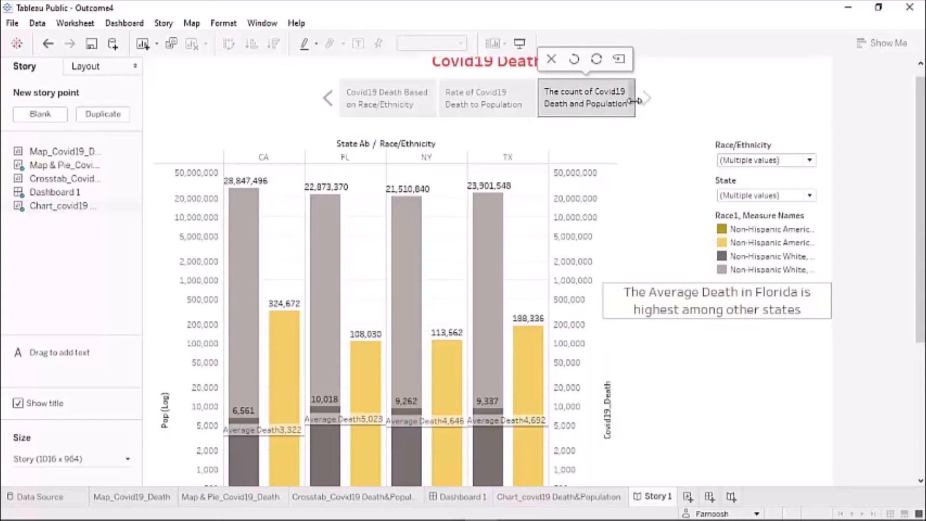
pyautogui.moveTo(634, 100); pyautogui.dragTo(665, 100)
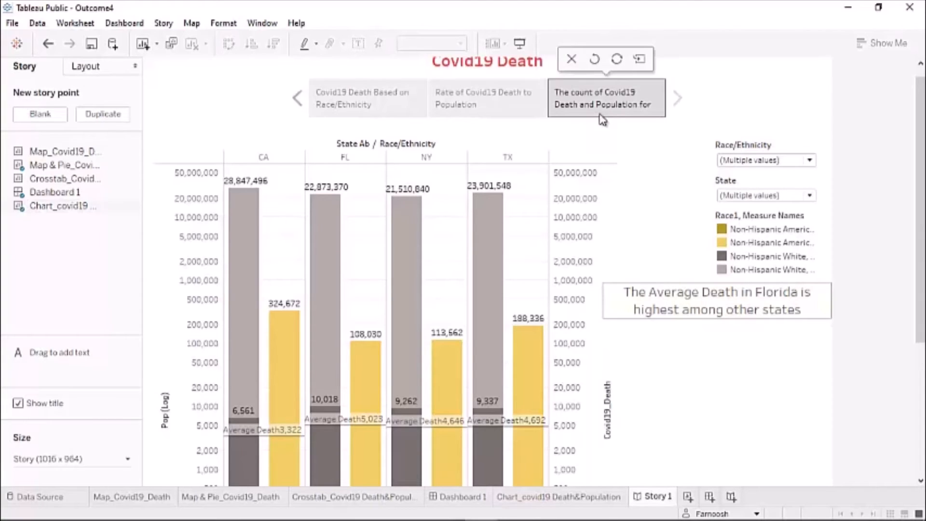
pyautogui.moveTo(601, 117); pyautogui.dragTo(603, 131)
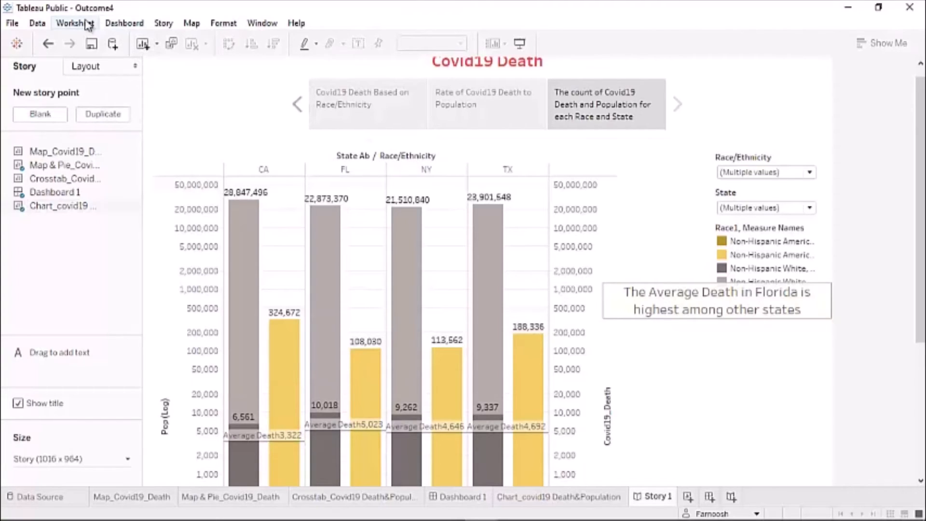
# Try a near-black default shading for the whole story in the story formatting.
pyautogui.click(218, 26)
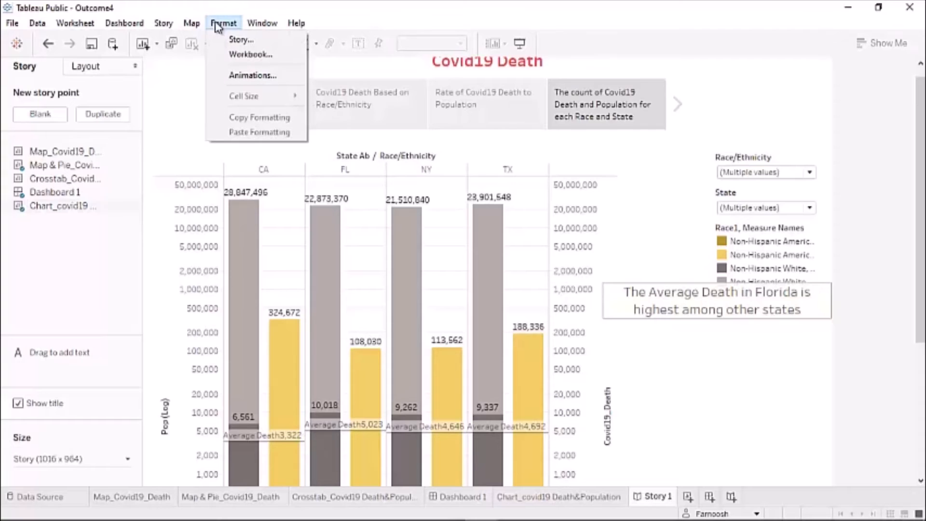
pyautogui.click(237, 39)
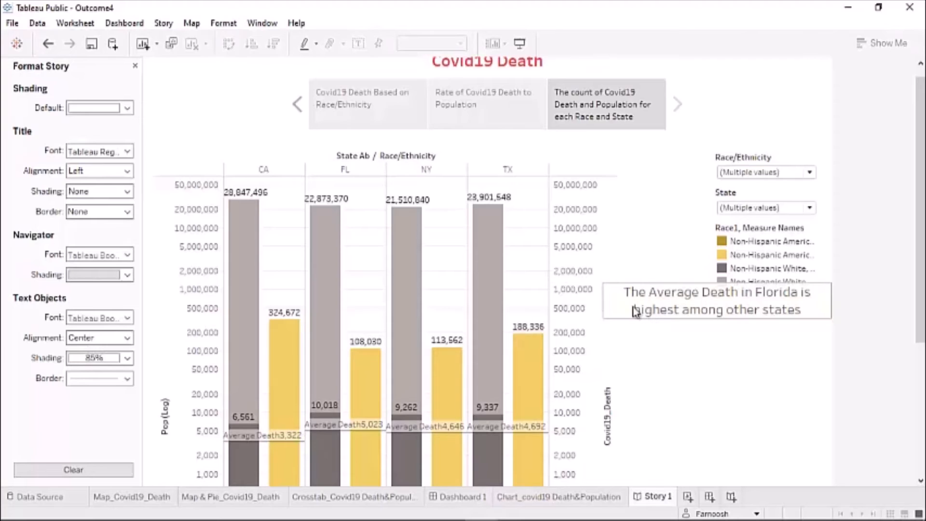
pyautogui.click(128, 108)
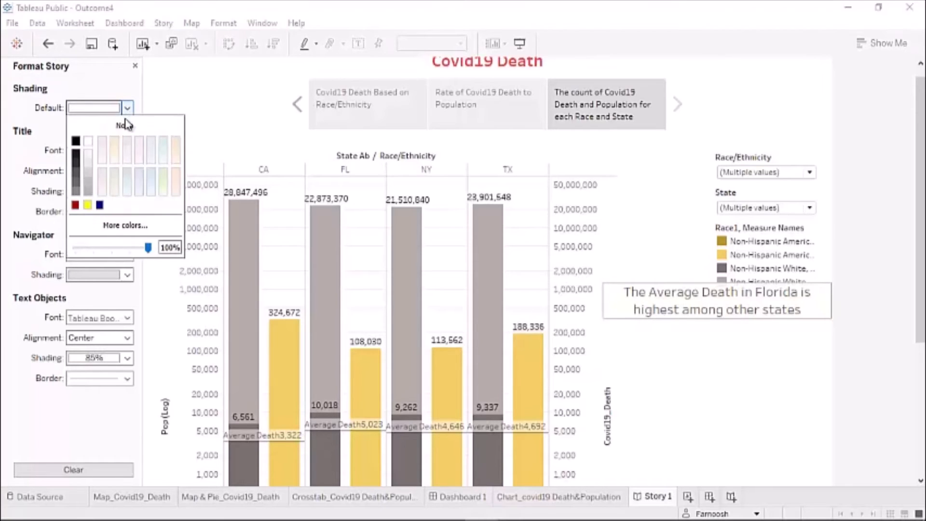
pyautogui.click(76, 174)
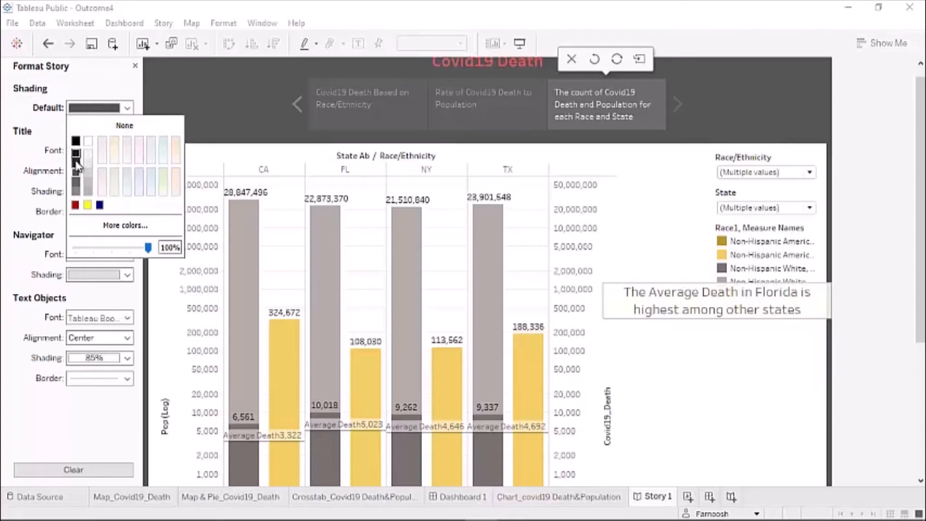
pyautogui.click(76, 152)
pyautogui.click(24, 240)
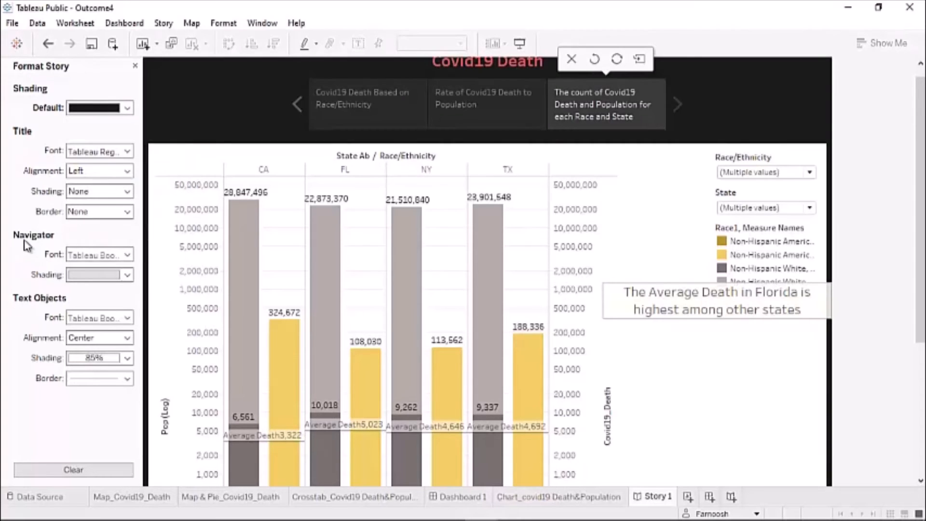
# Try light red shading for the story's navigator boxes.
pyautogui.click(128, 275)
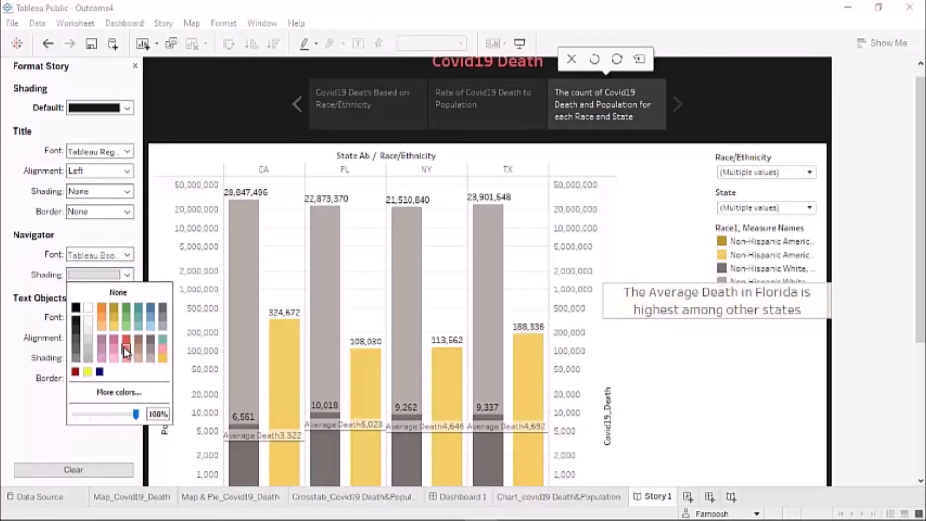
pyautogui.click(125, 348)
pyautogui.click(9, 318)
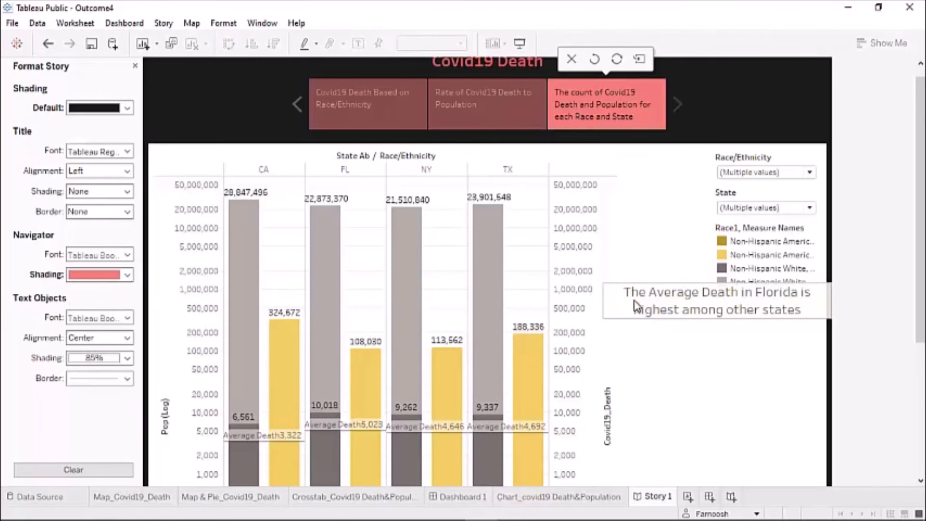
# Try grey shading and a light red border for the story's text objects, and clear all the custom story formatting.
pyautogui.click(127, 358)
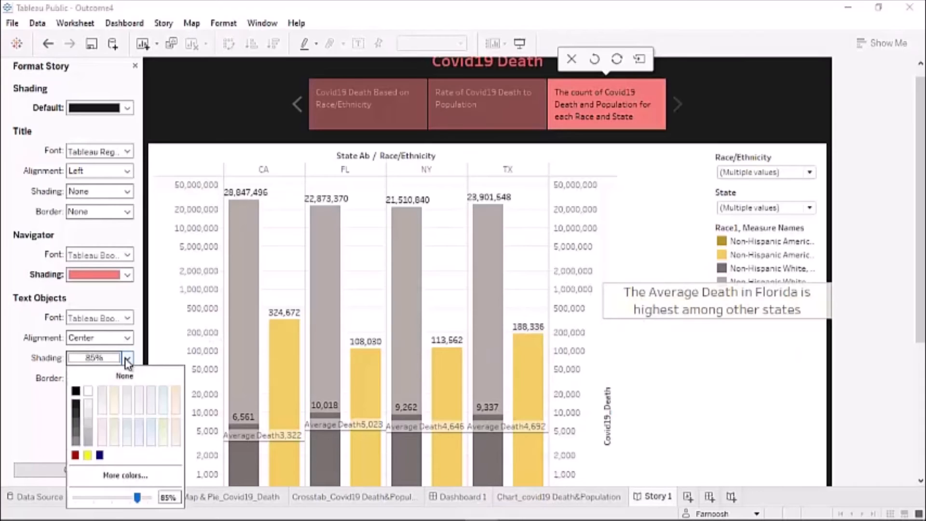
pyautogui.click(87, 432)
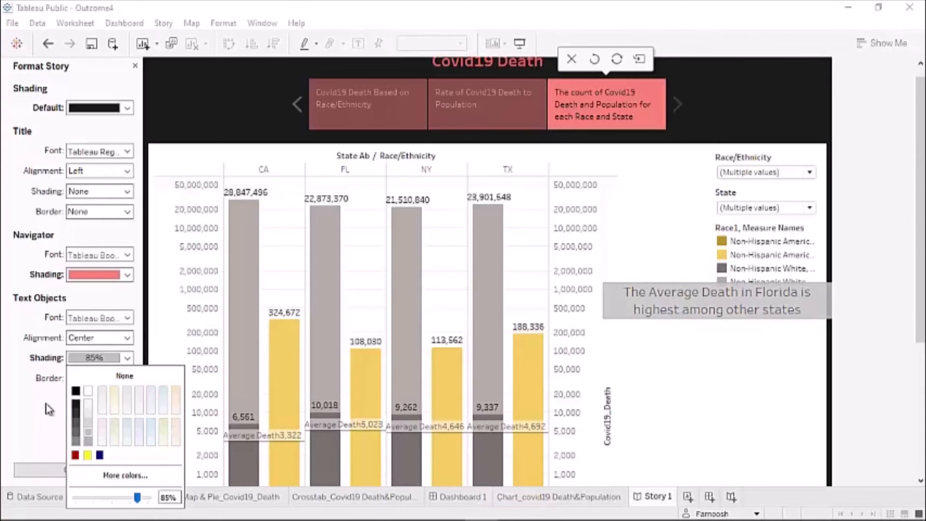
pyautogui.click(48, 409)
pyautogui.click(126, 378)
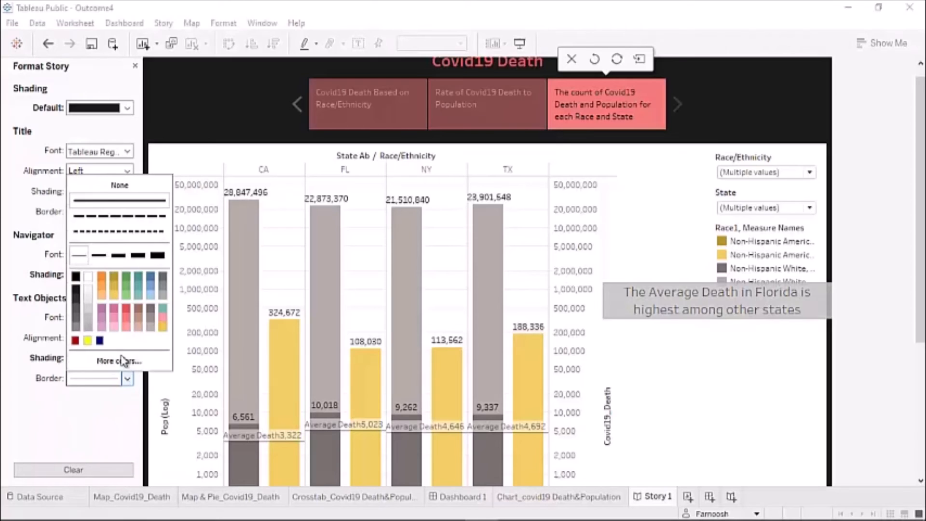
pyautogui.click(126, 308)
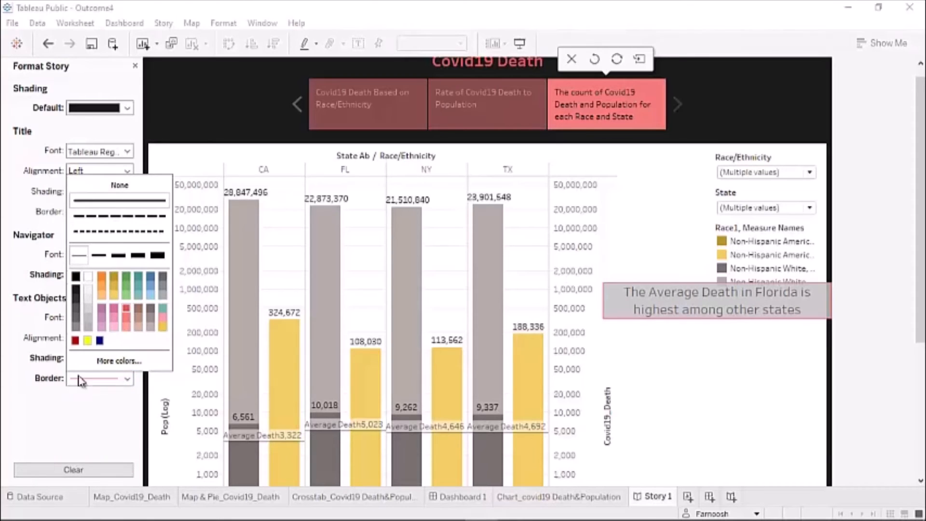
pyautogui.click(61, 410)
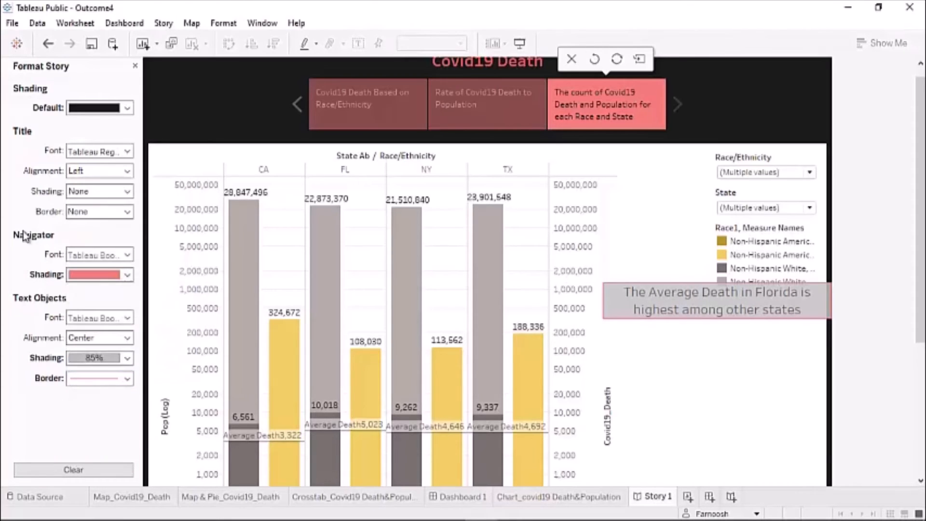
pyautogui.click(67, 473)
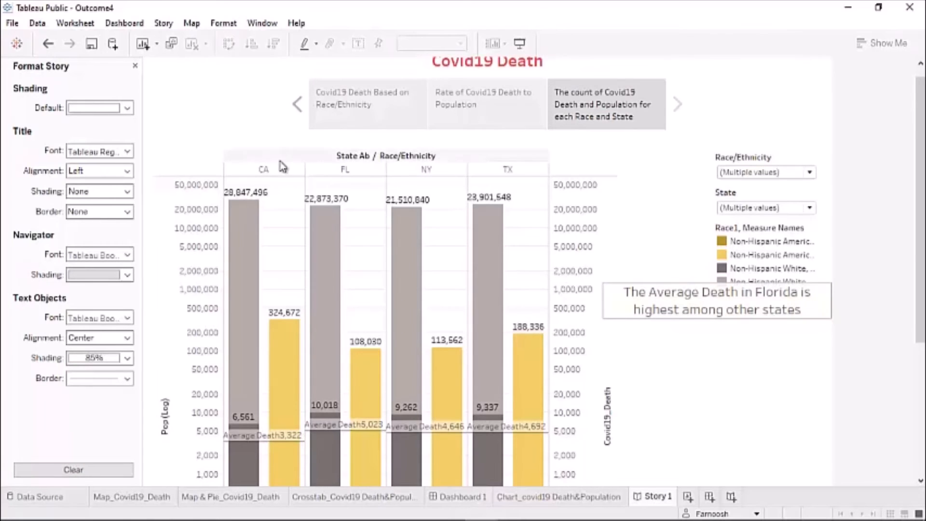
# Open Save to Tableau Public As for the story workbook.
pyautogui.moveTo(329, 339)
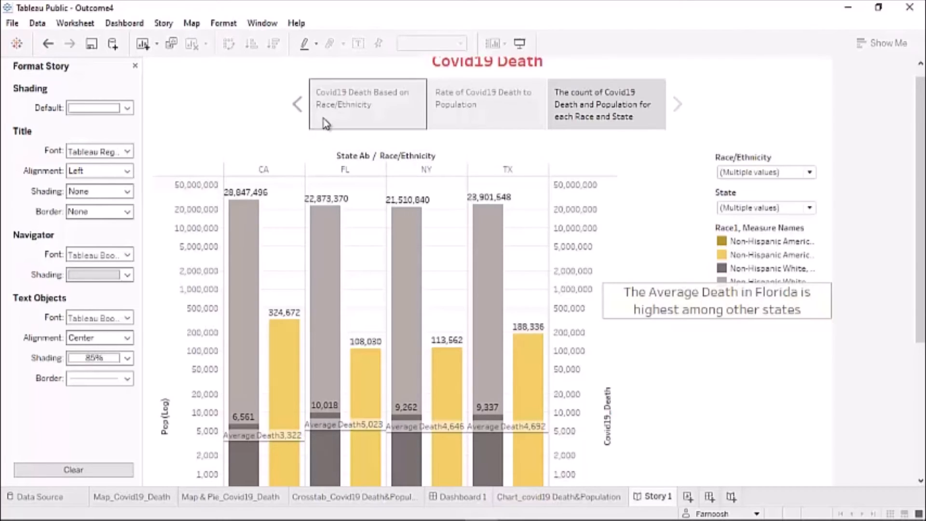
pyautogui.moveTo(328, 121)
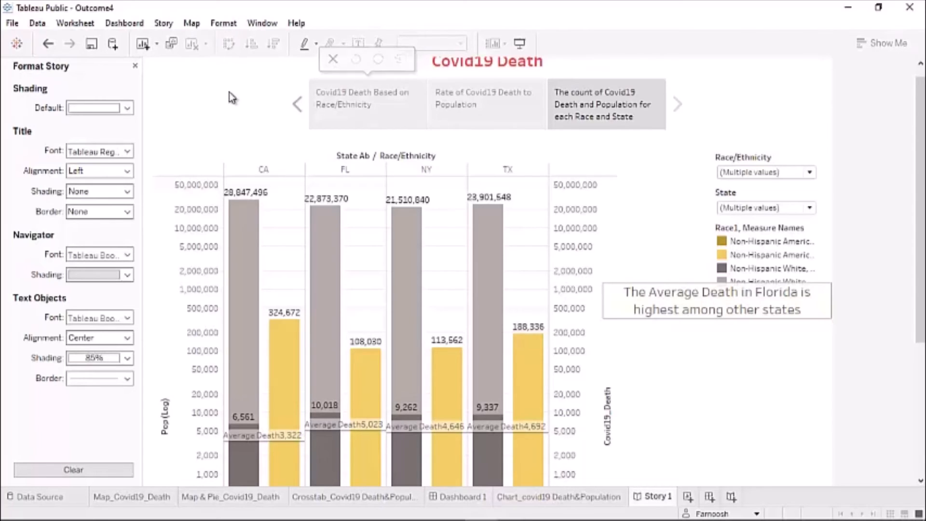
pyautogui.click(12, 24)
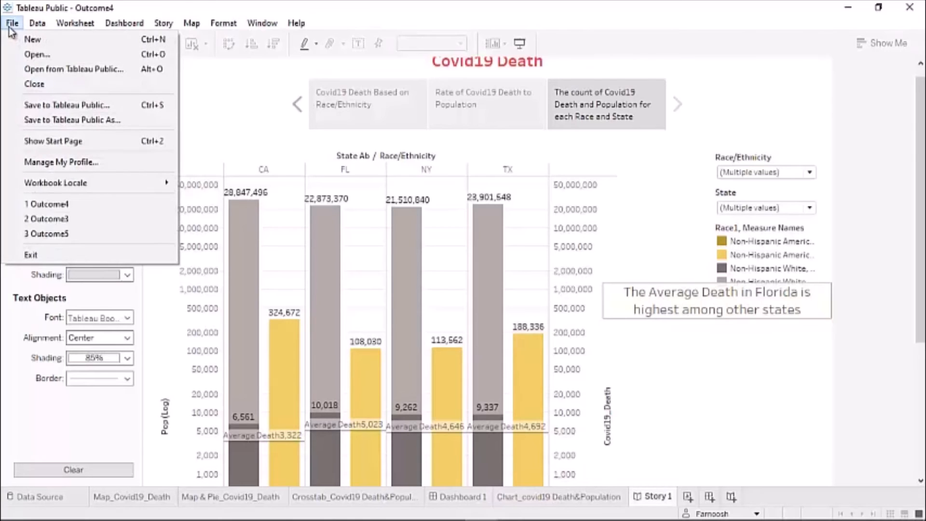
pyautogui.click(50, 125)
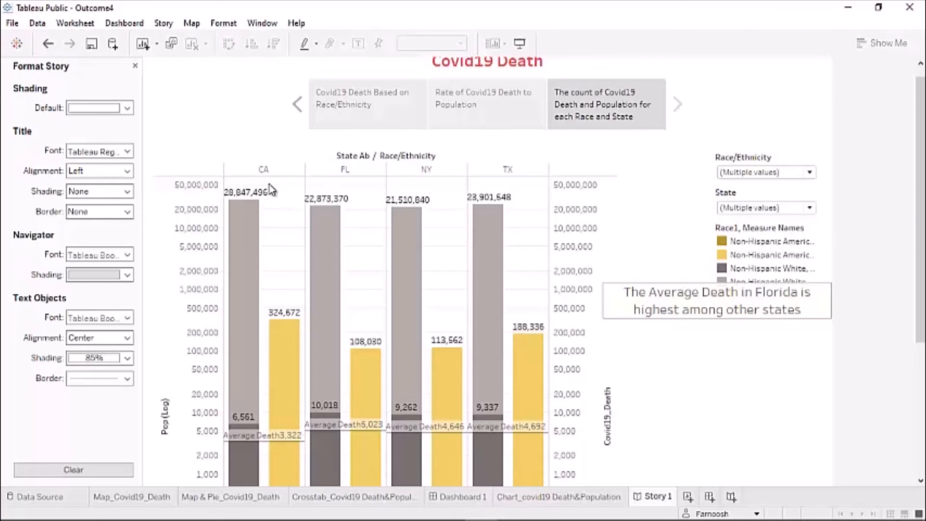
pyautogui.click(388, 261)
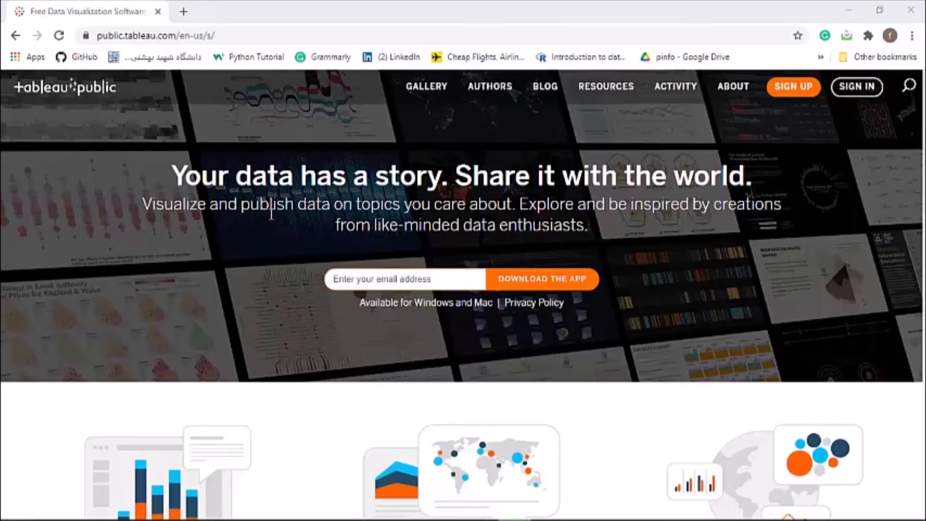
# On the Tableau Public website in the browser, sign in with the saved account credentials and open the account's profile.
pyautogui.click(850, 91)
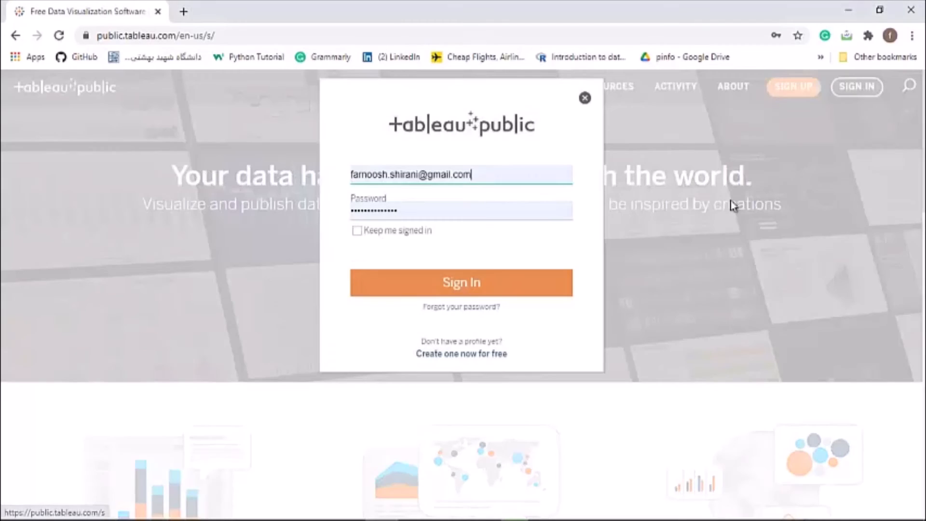
pyautogui.click(431, 295)
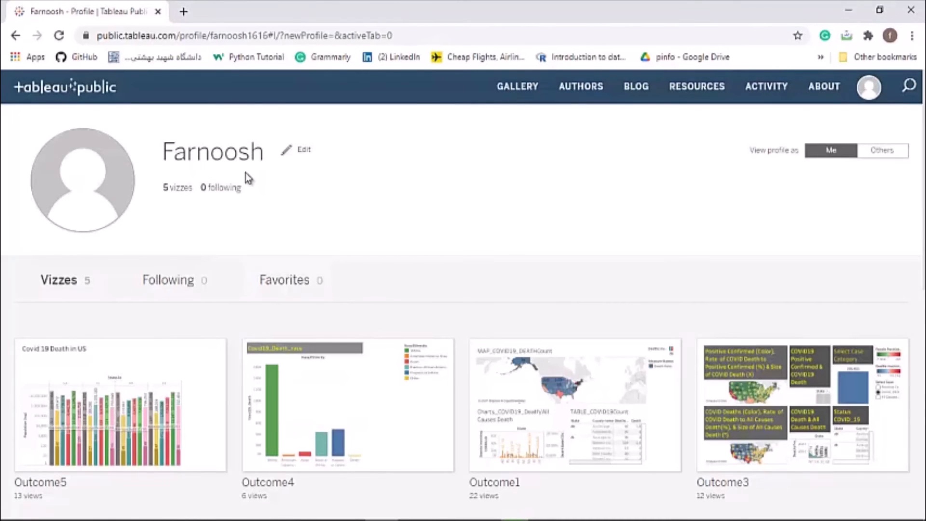
pyautogui.click(871, 94)
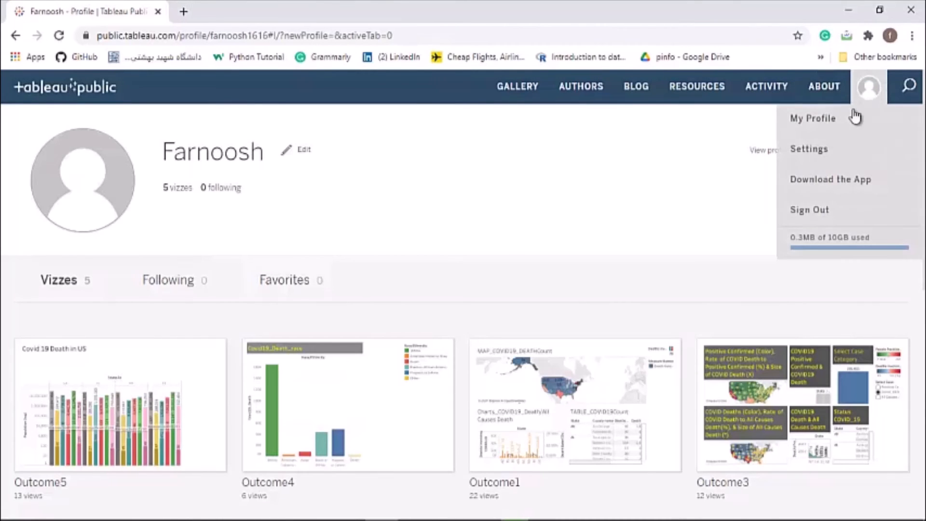
pyautogui.click(817, 120)
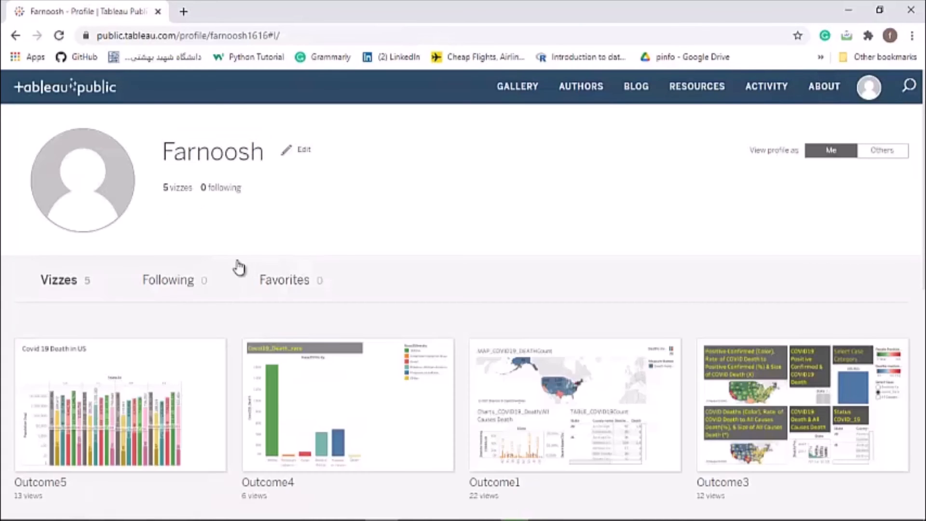
# Open the published Outcome5 viz from the profile's vizzes.
pyautogui.scroll(-2, 207, 347)
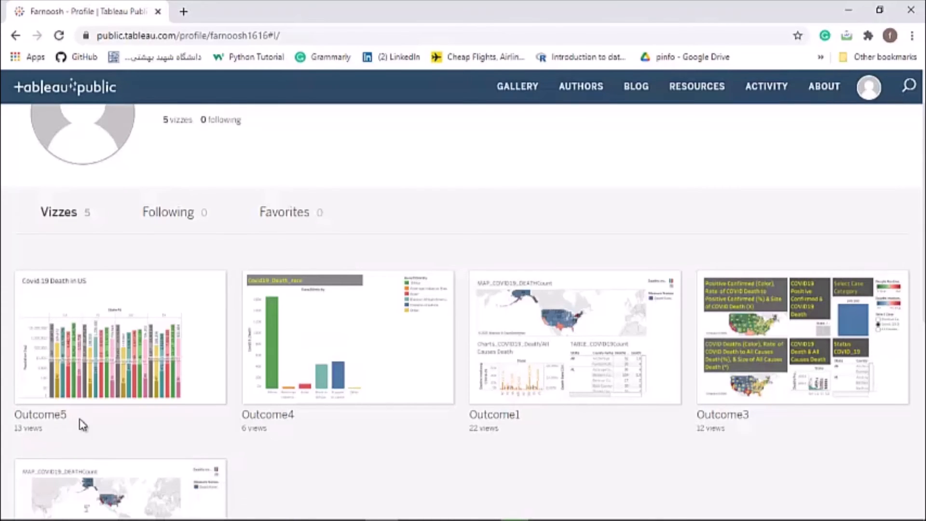
pyautogui.scroll(-2, 85, 424)
pyautogui.moveTo(66, 288)
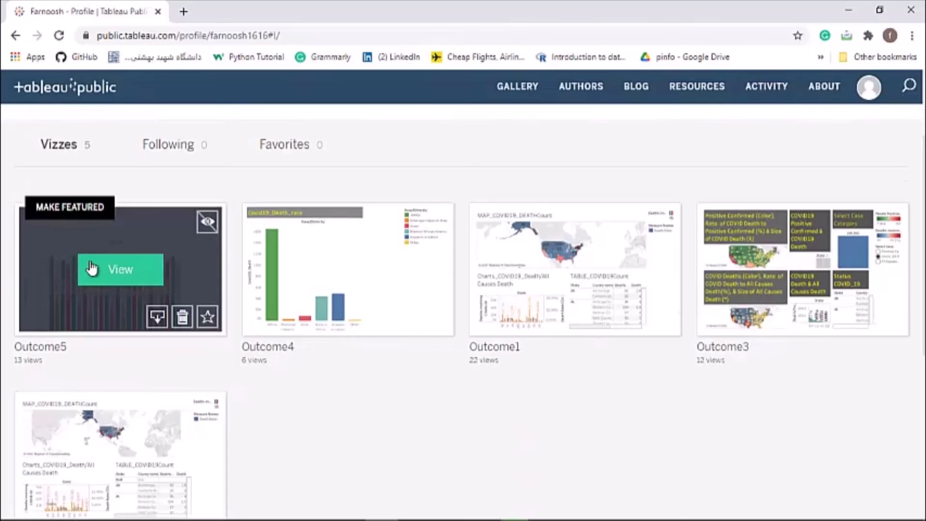
pyautogui.moveTo(109, 277)
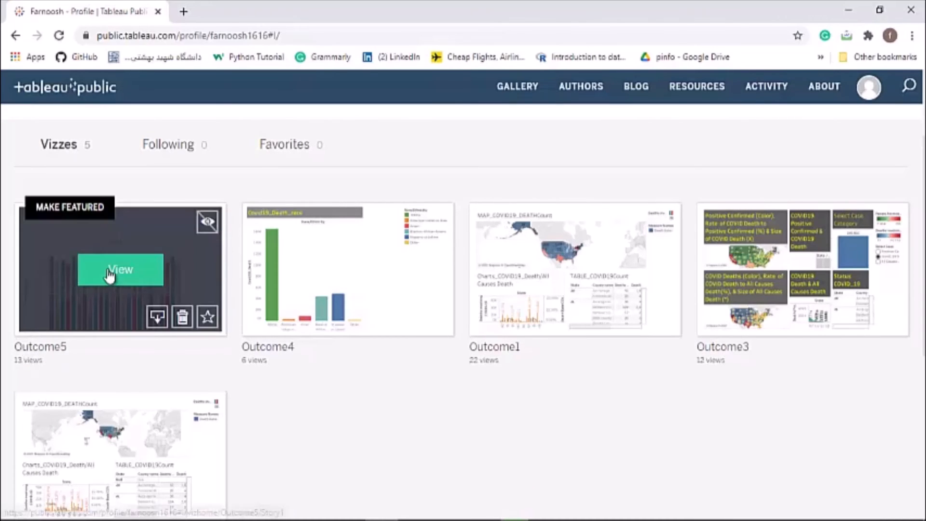
pyautogui.click(110, 276)
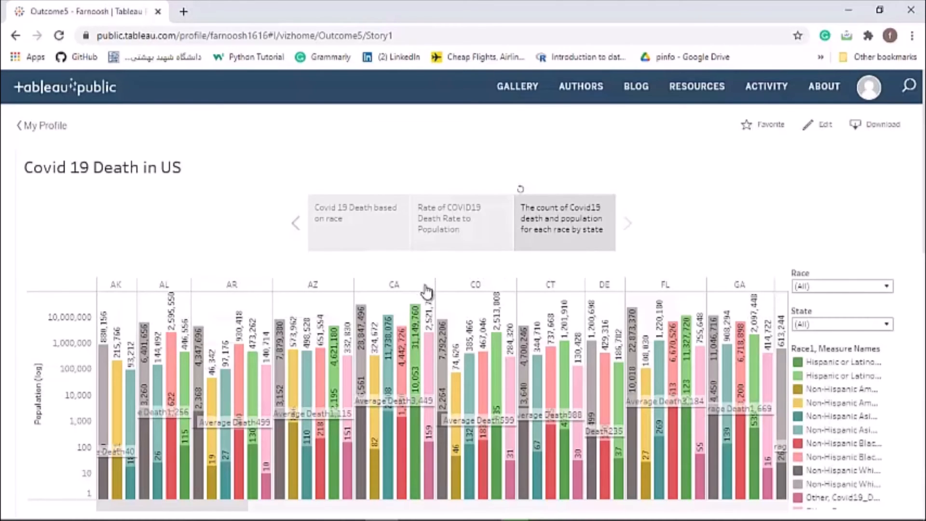
# Look over the published Outcome5 story and open it for editing on the web.
pyautogui.scroll(-1, 441, 292)
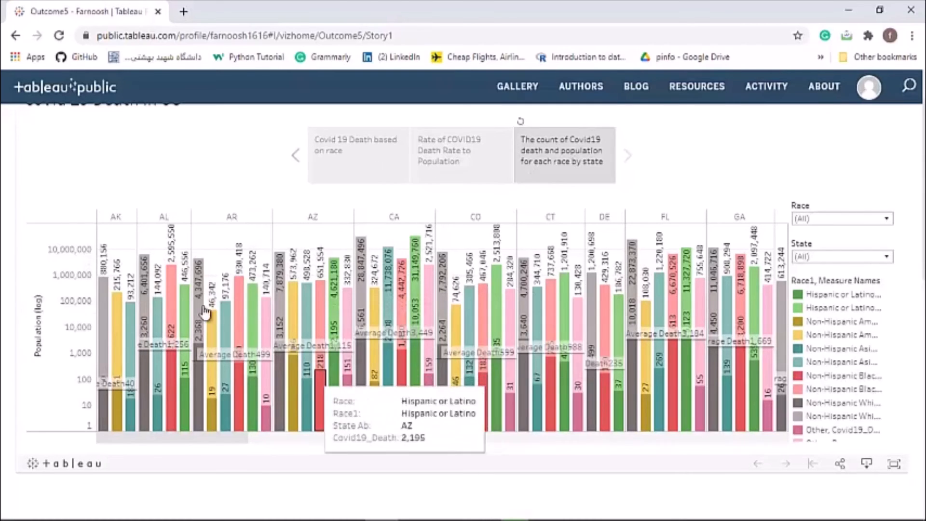
pyautogui.scroll(1, 774, 154)
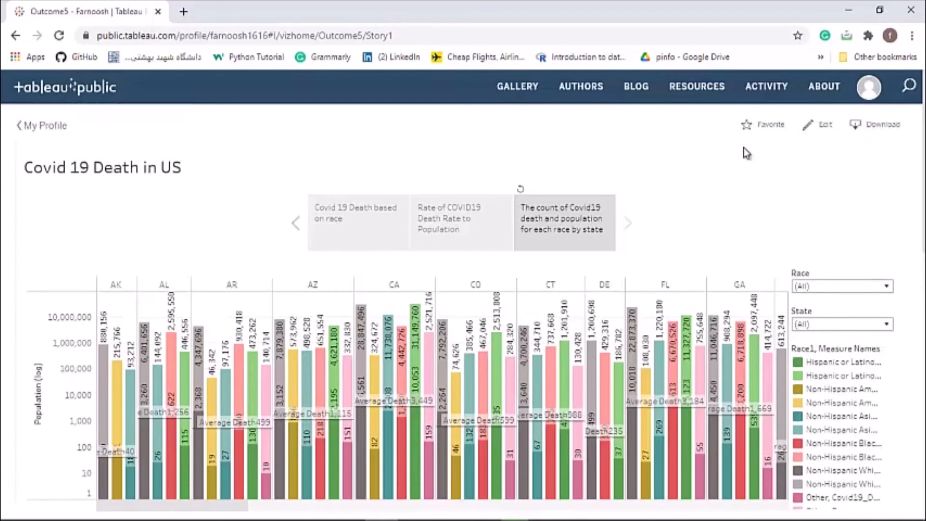
pyautogui.click(814, 135)
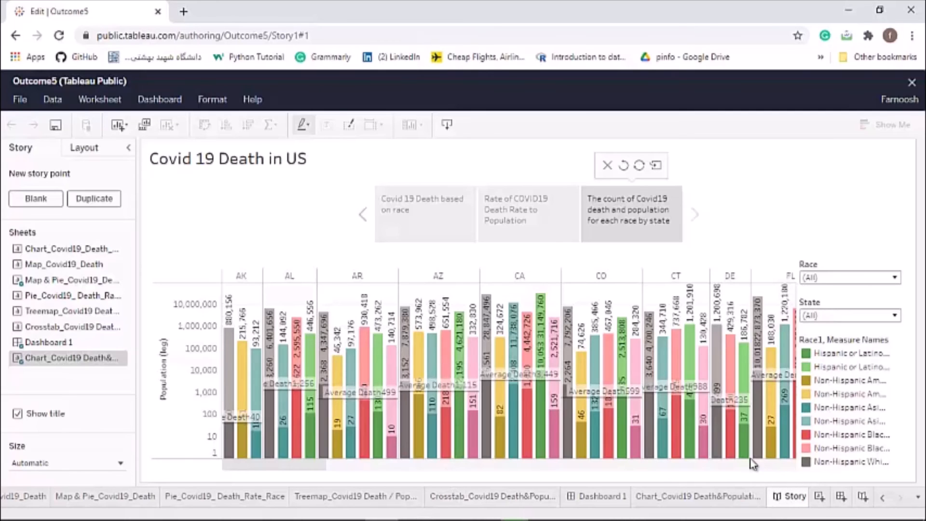
# In the story point on Covid19 death and population by state, clear all states from the State filter and select only Texas.
pyautogui.click(585, 227)
pyautogui.click(896, 316)
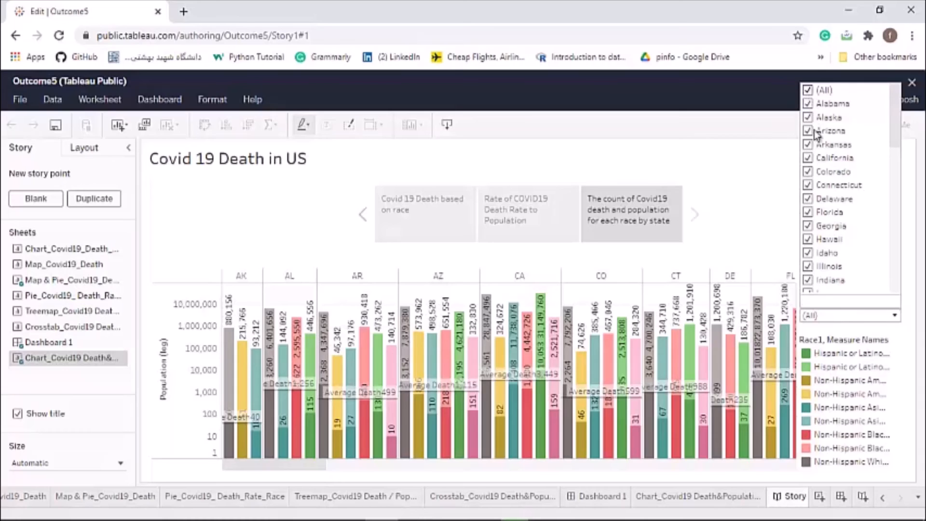
pyautogui.click(808, 91)
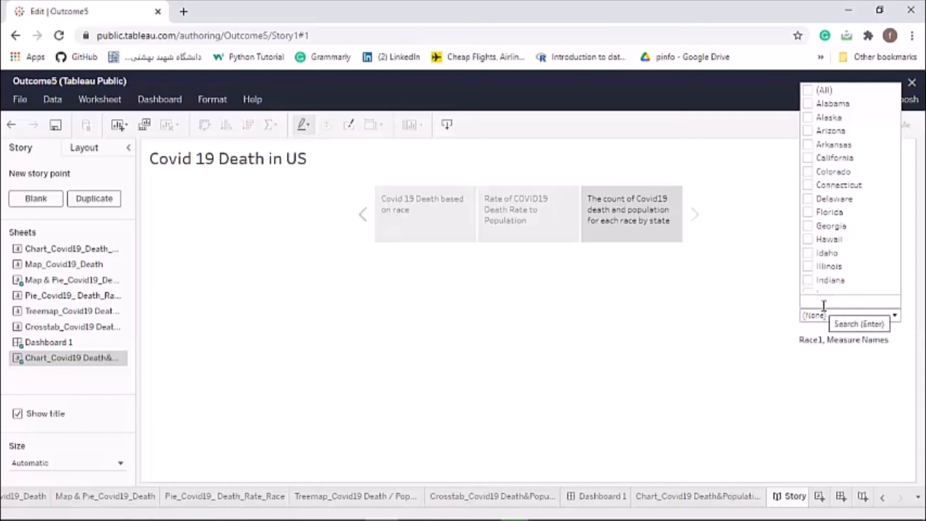
pyautogui.click(824, 304)
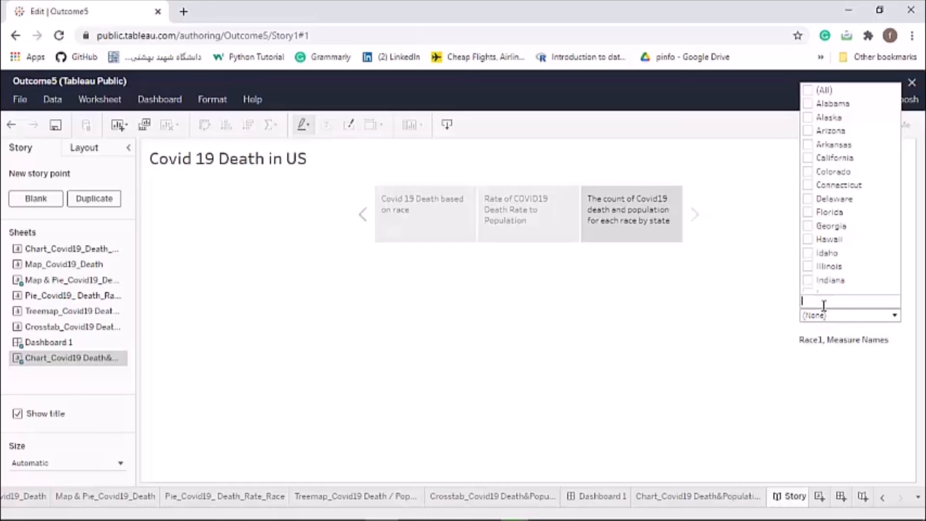
pyautogui.write('Texas')
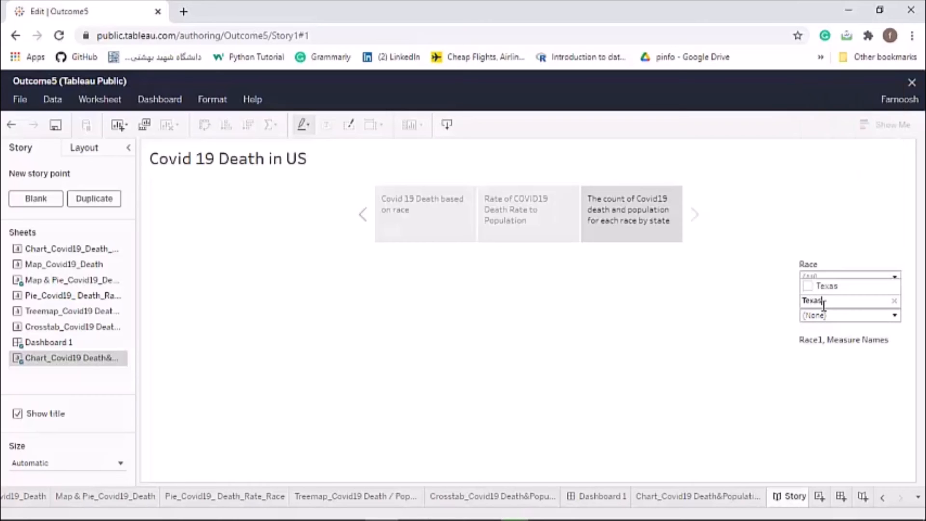
pyautogui.click(808, 287)
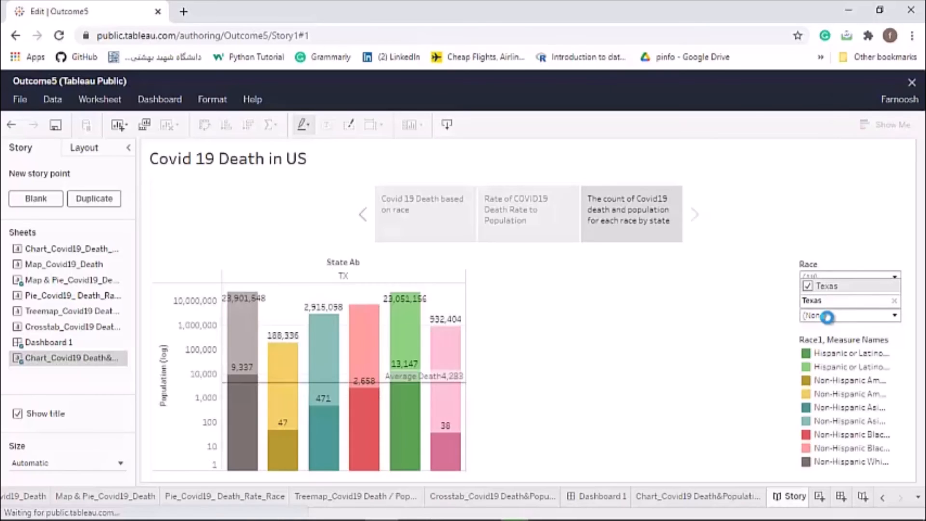
pyautogui.click(820, 319)
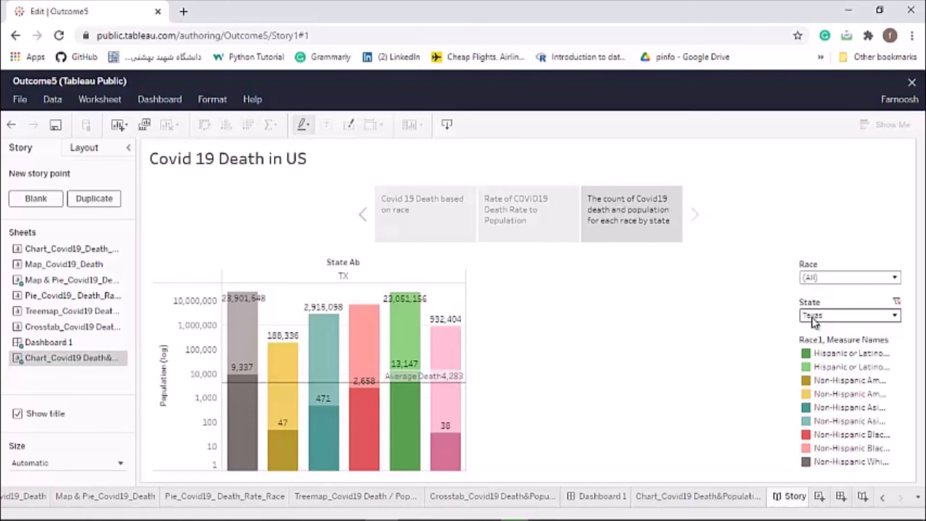
# Add California, Florida and New York to the State filter of the story point, finding each through the filter's search.
pyautogui.click(815, 318)
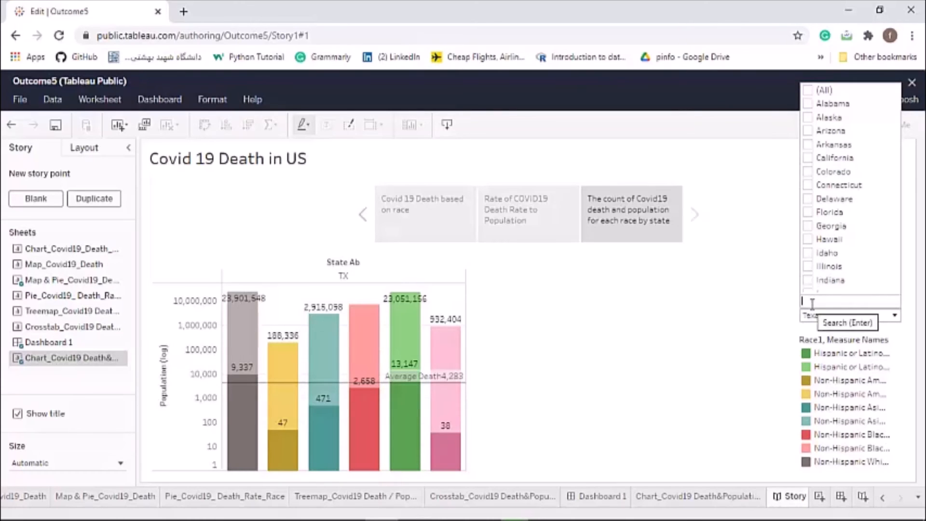
pyautogui.write('d')
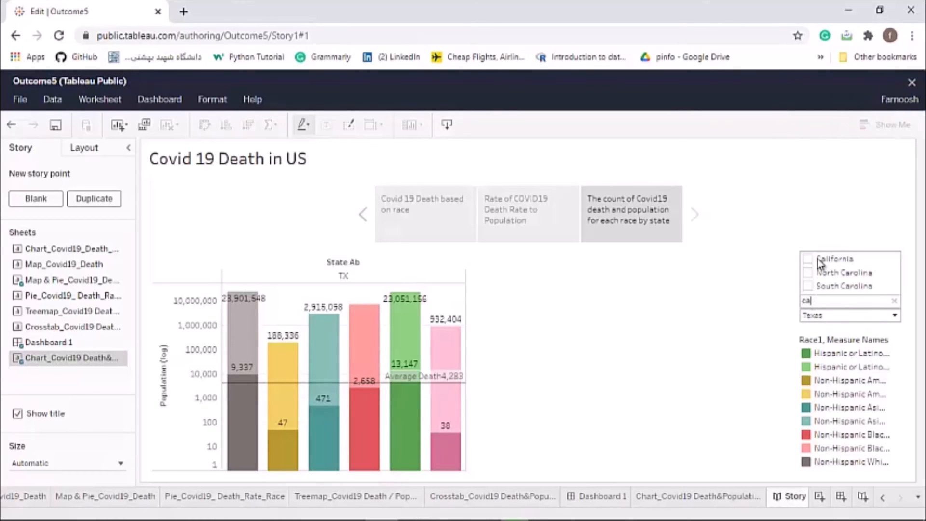
pyautogui.click(808, 259)
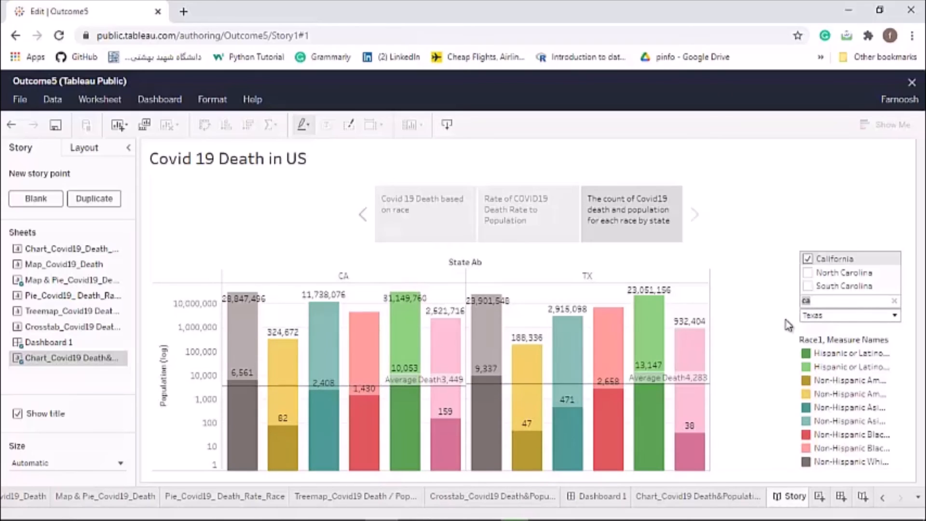
pyautogui.write('lo')
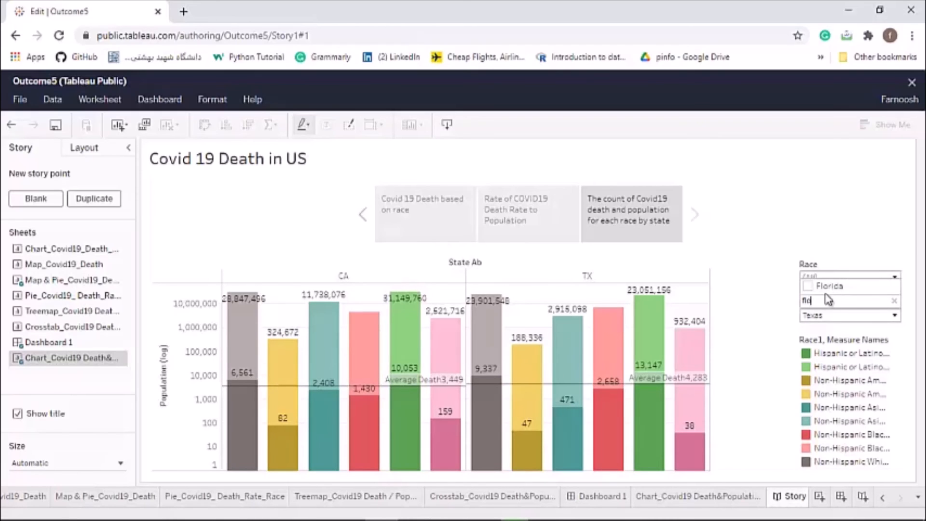
pyautogui.click(807, 286)
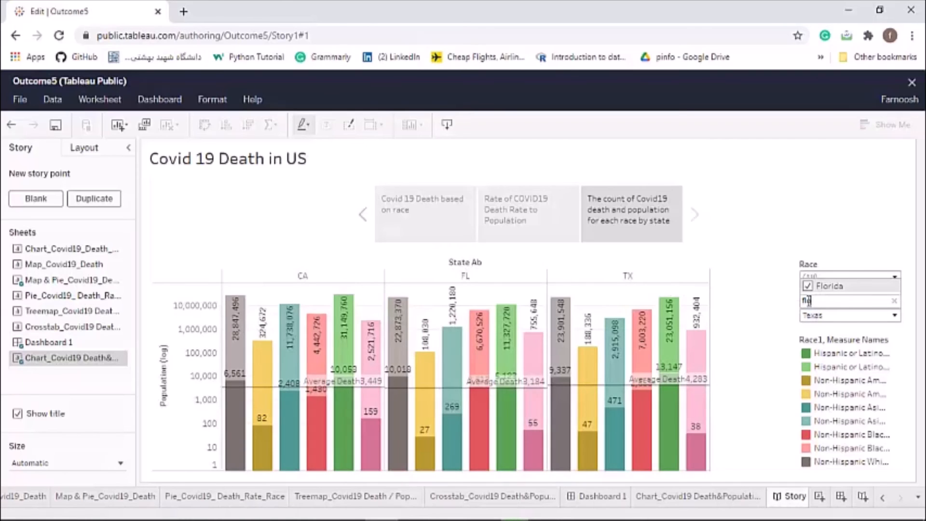
pyautogui.write('o')
pyautogui.write('new')
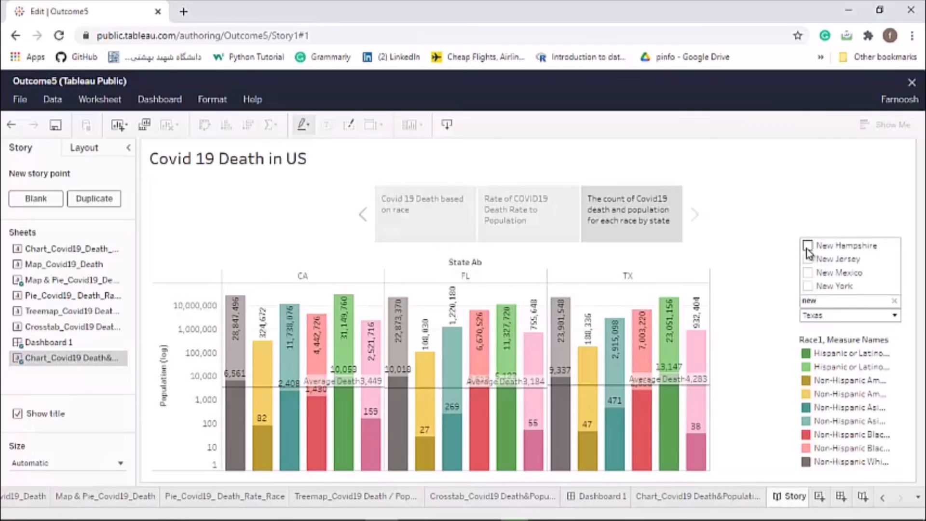
pyautogui.click(807, 286)
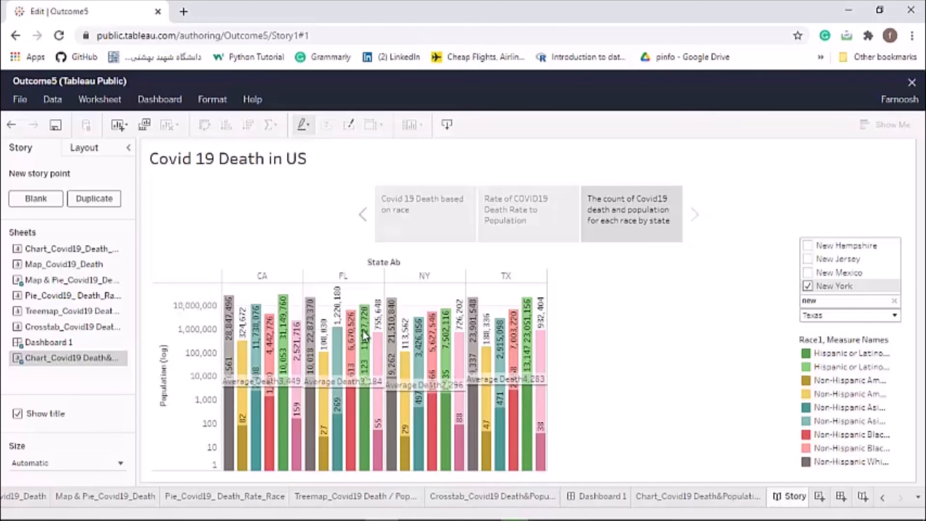
# Save the edited Outcome5 workbook and close web editing to return to the published viz.
pyautogui.click(20, 103)
pyautogui.click(19, 101)
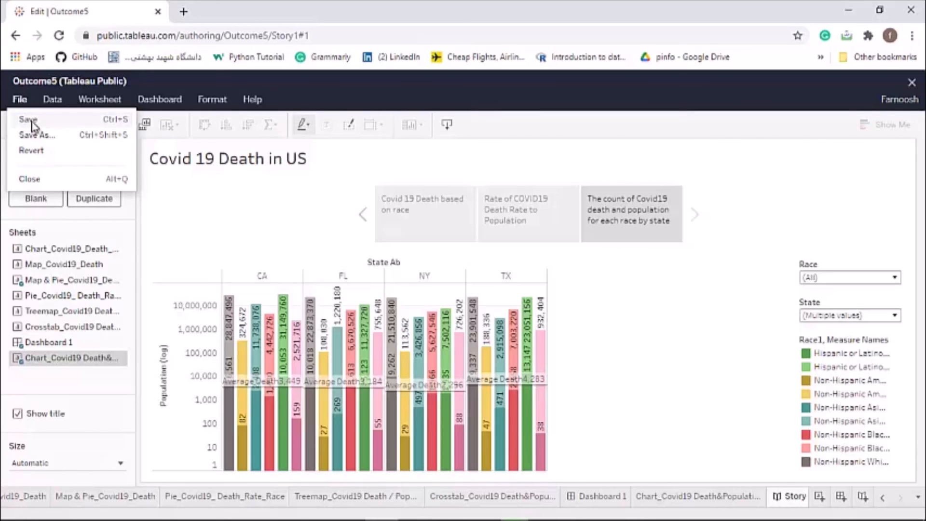
pyautogui.click(64, 125)
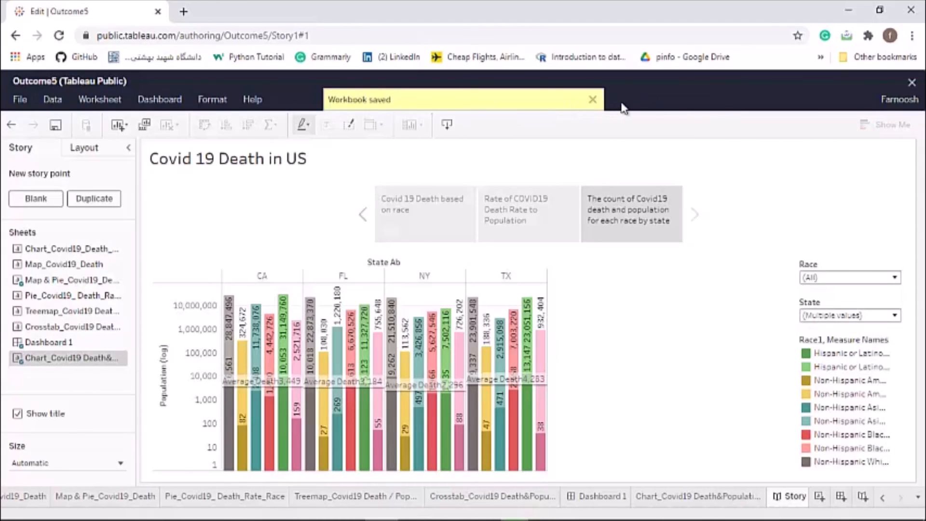
pyautogui.click(912, 85)
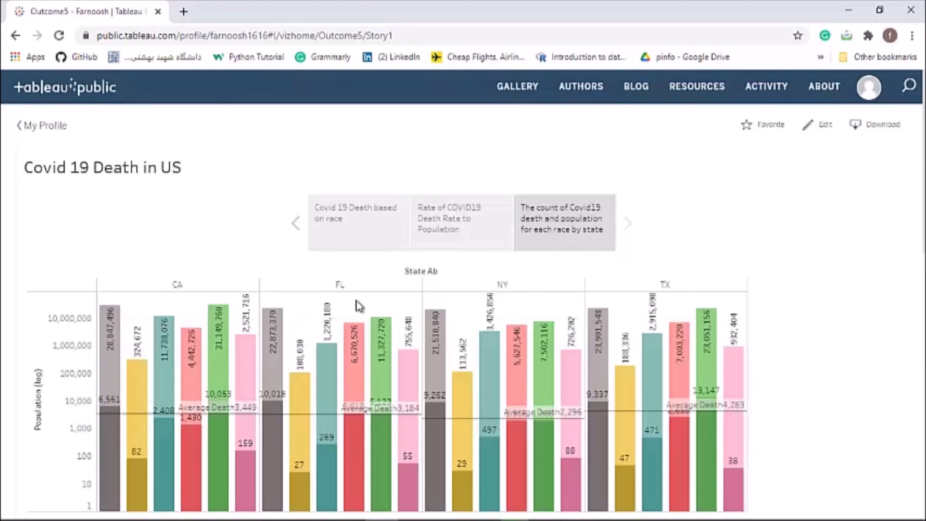
# Look over the published Outcome5 story and view its sharing options, including the embed code and link.
pyautogui.scroll(-4, 521, 322)
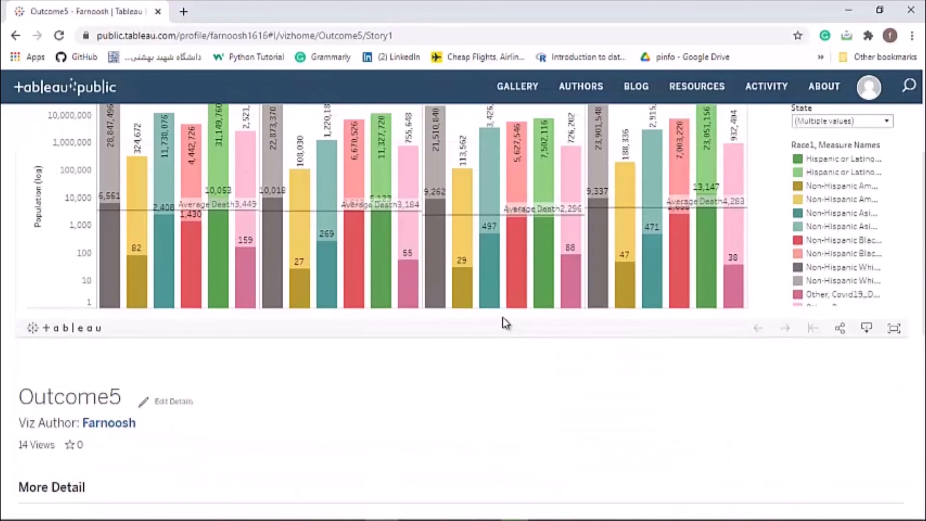
pyautogui.scroll(4, 504, 323)
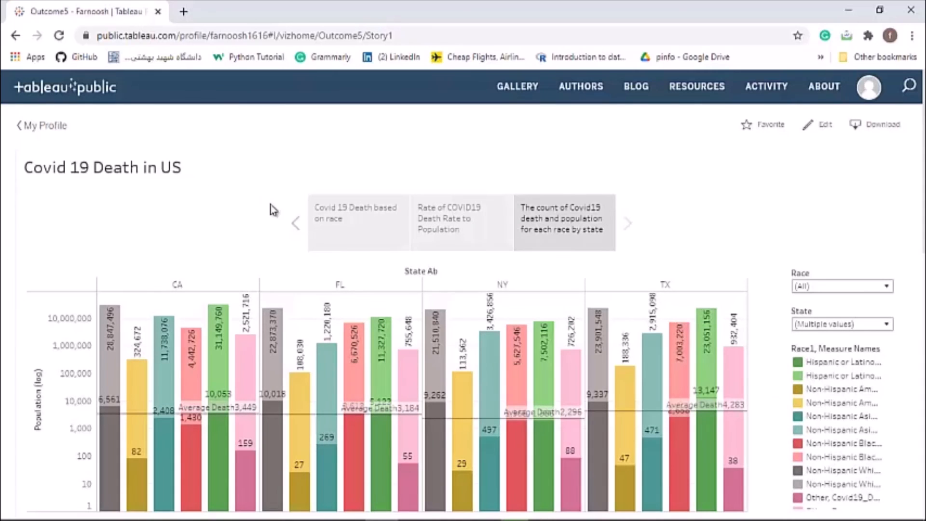
pyautogui.moveTo(205, 318)
pyautogui.scroll(-3, 279, 273)
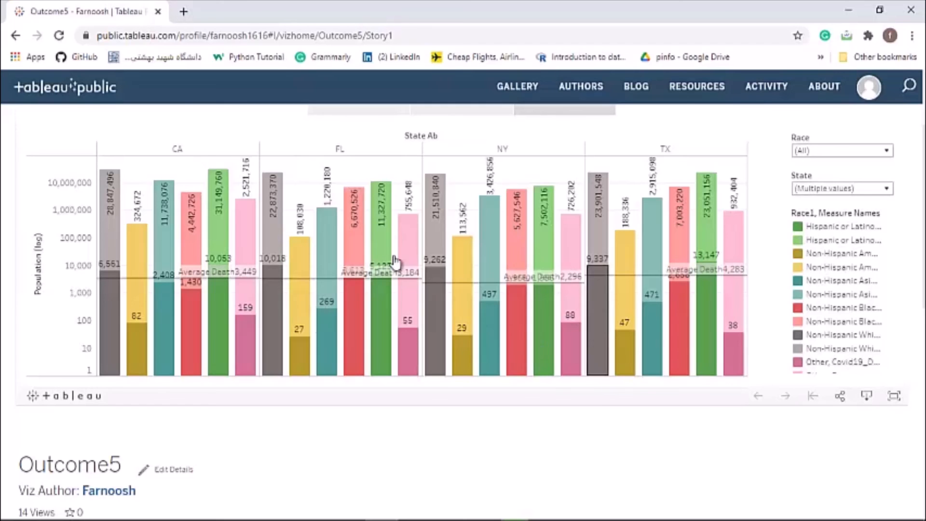
pyautogui.scroll(1, 220, 153)
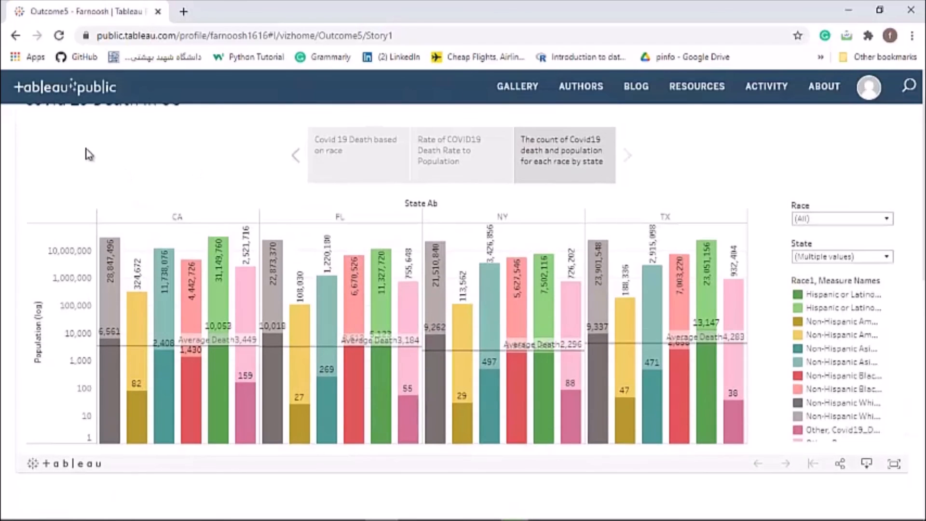
pyautogui.click(838, 465)
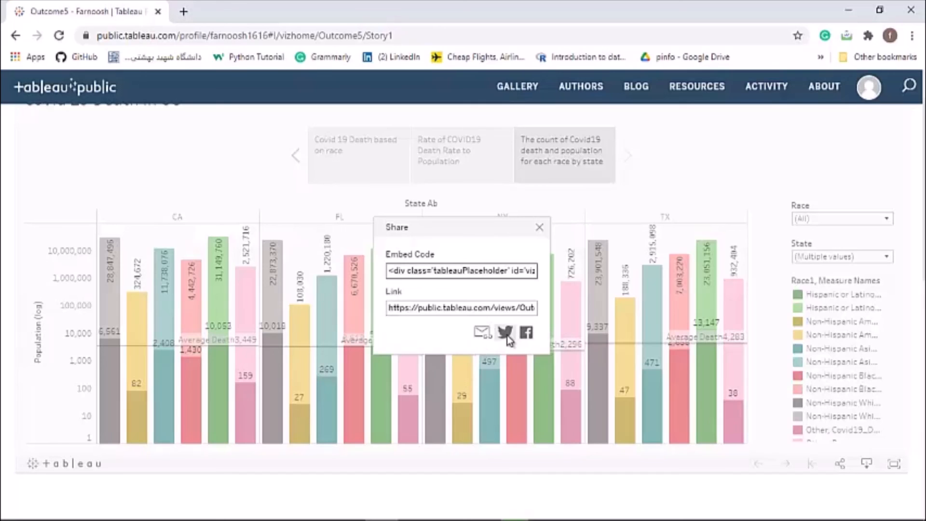
pyautogui.click(539, 227)
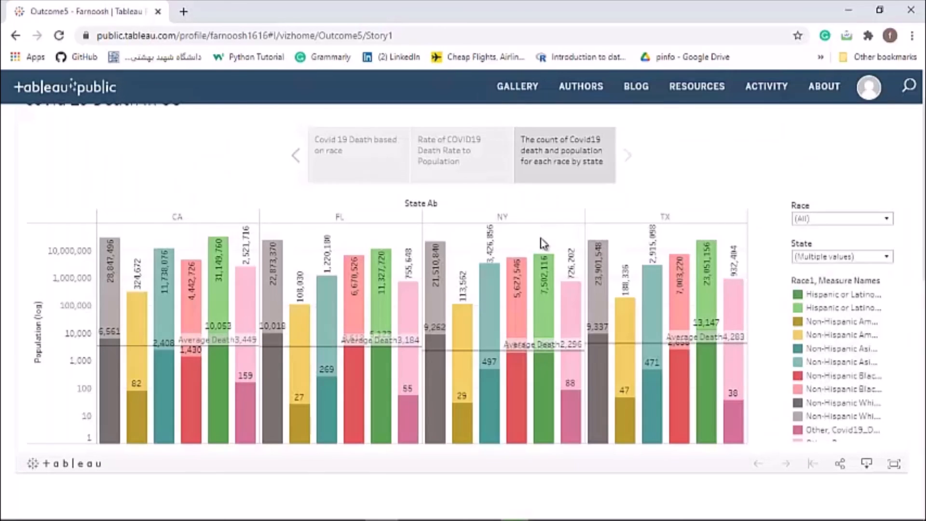